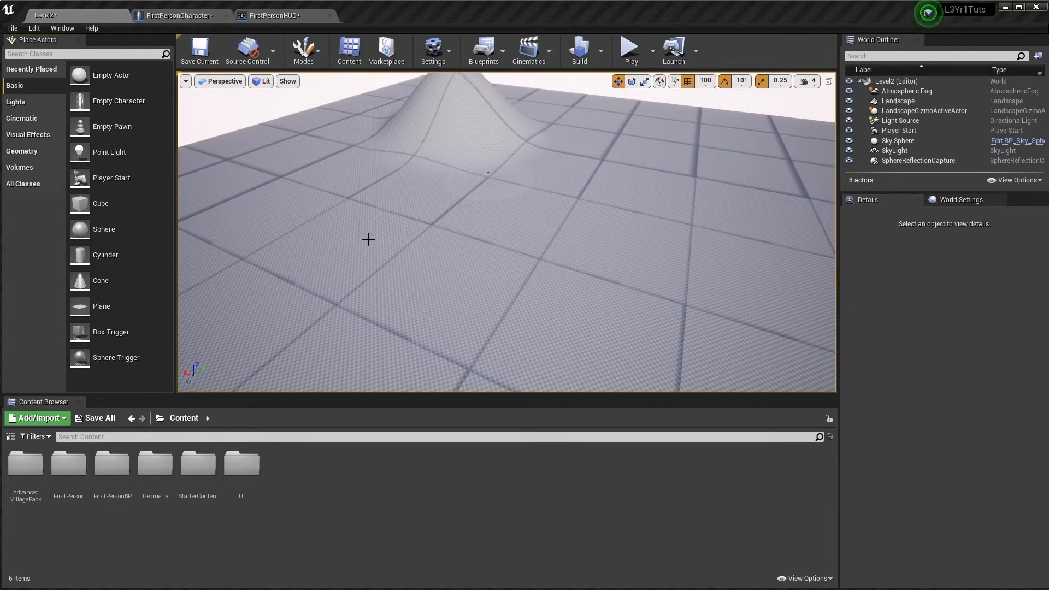
# Look over the landscape around the hill and find an open flat area for placing village assets
pyautogui.moveTo(393, 237)
pyautogui.mouseDown(button='right')
pyautogui.moveTo(480, 237)
pyautogui.moveTo(492, 257)
pyautogui.moveTo(480, 290)
pyautogui.moveTo(459, 284)
pyautogui.moveTo(470, 256)
pyautogui.moveTo(377, 239)
pyautogui.mouseUp(button='right')
pyautogui.press('w')
pyautogui.press('w')
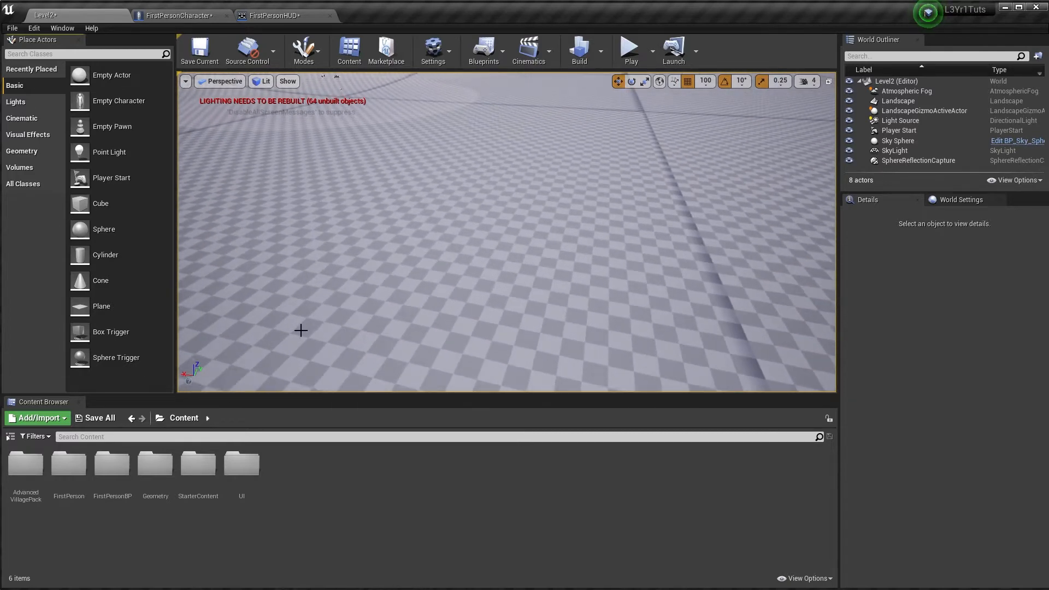
pyautogui.click(31, 458)
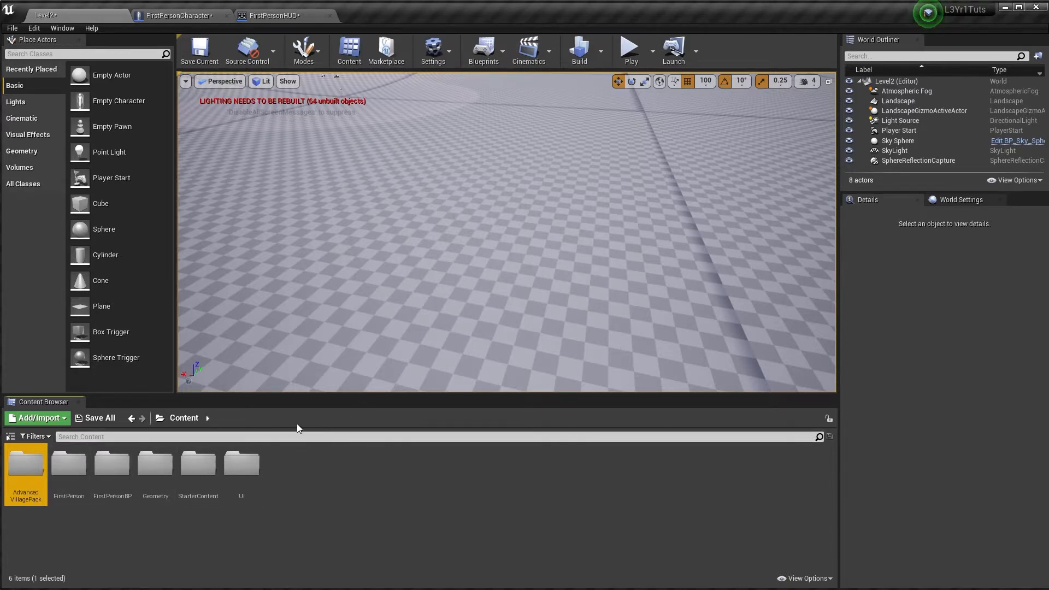
pyautogui.press('s')
pyautogui.moveTo(512, 263); pyautogui.dragTo(453, 224, button='right')
pyautogui.press('s')
pyautogui.press('w')
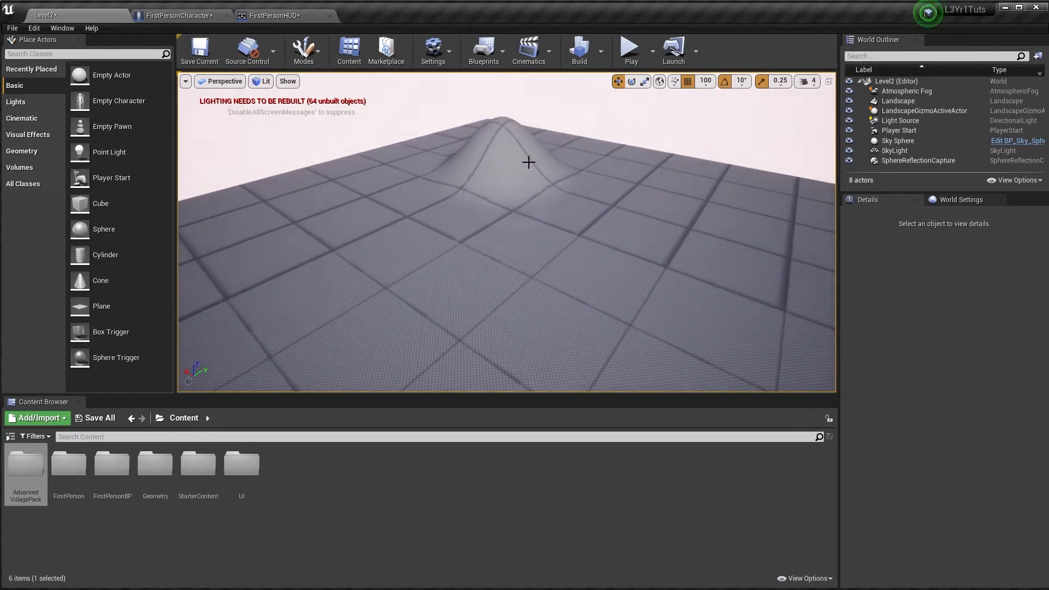
pyautogui.moveTo(507, 194); pyautogui.dragTo(562, 194, button='right')
pyautogui.press('w')
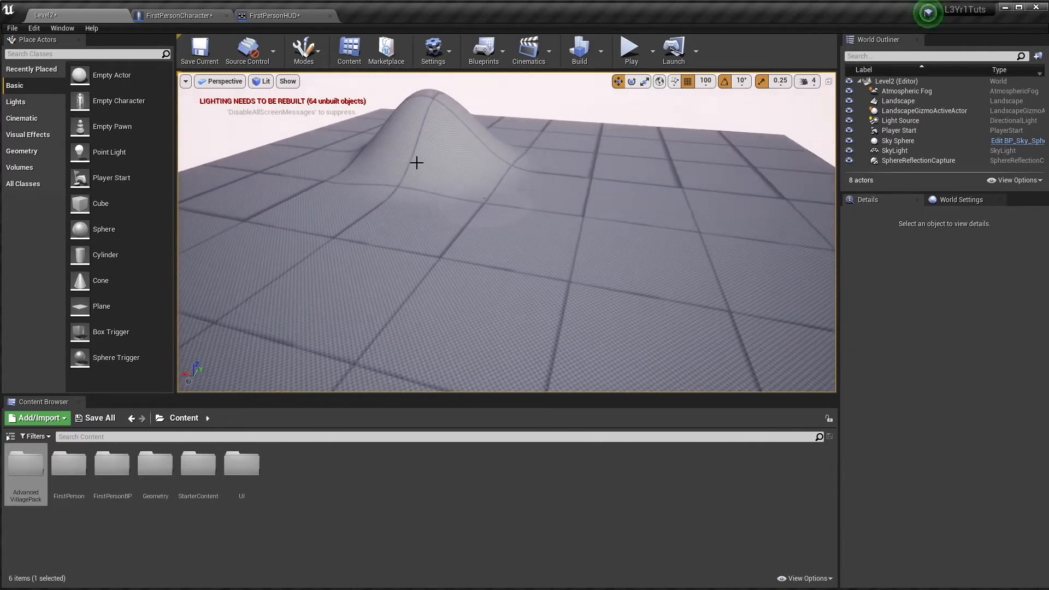
pyautogui.moveTo(484, 199); pyautogui.dragTo(522, 243, button='right')
pyautogui.press('w')
pyautogui.moveTo(394, 108); pyautogui.dragTo(401, 112, button='right')
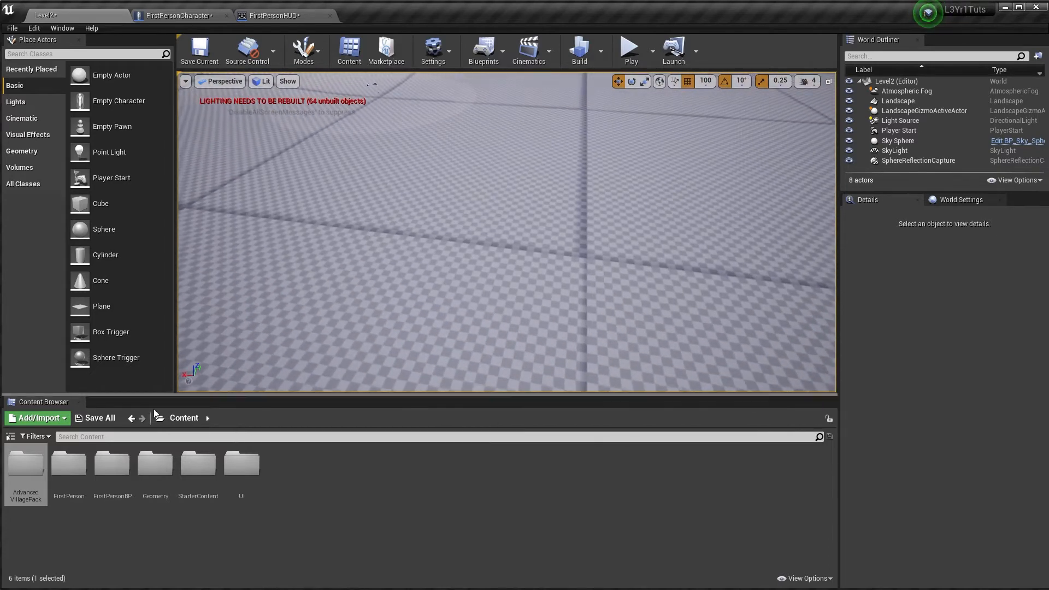
# Open the Meshes folder of AdvancedVillagePack and look through the available village meshes
pyautogui.doubleClick(26, 467)
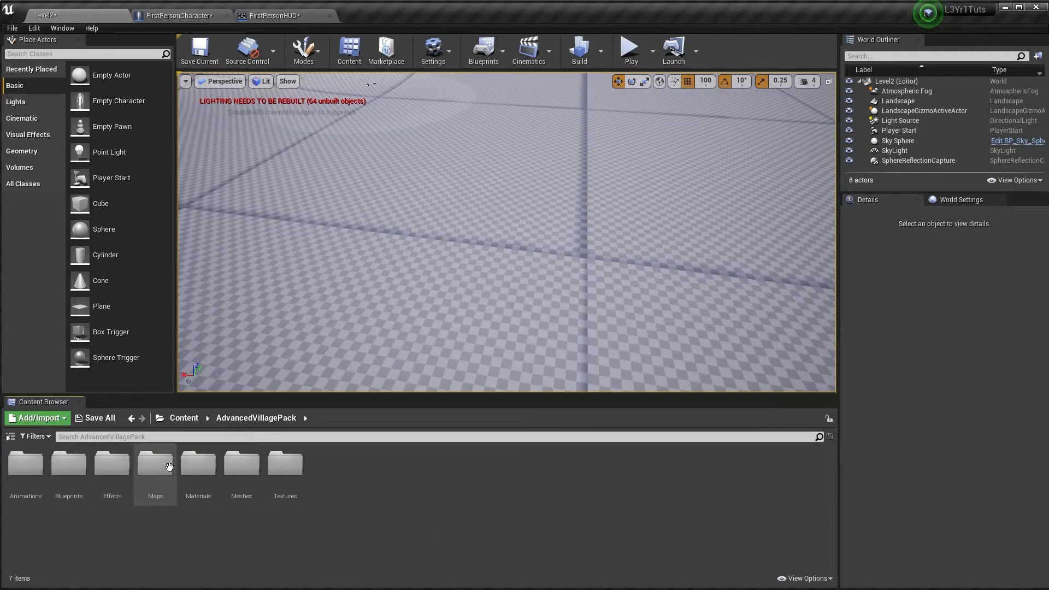
pyautogui.doubleClick(240, 467)
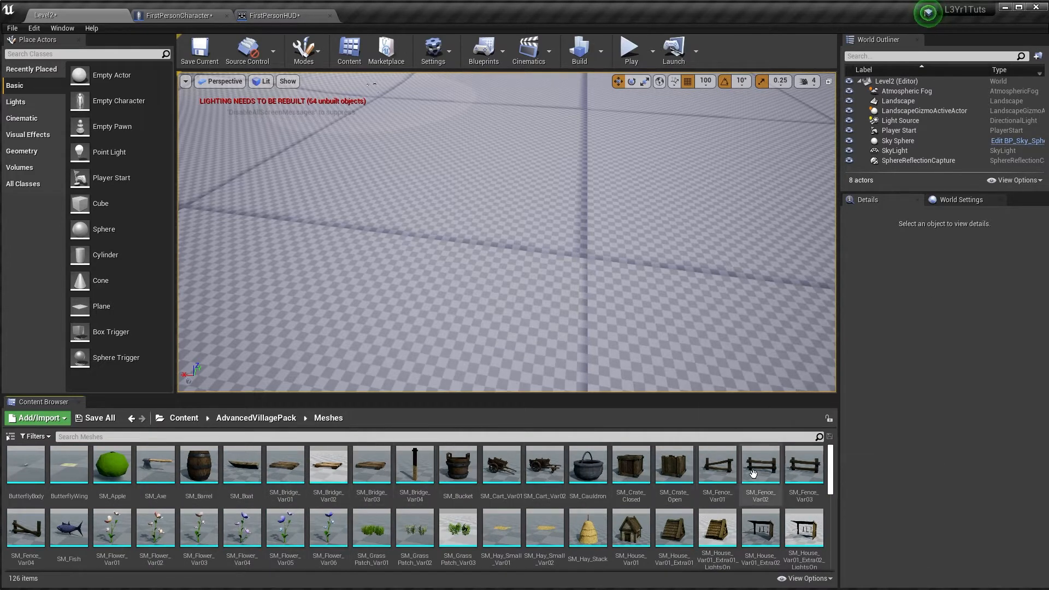
pyautogui.scroll(-1, 672, 508)
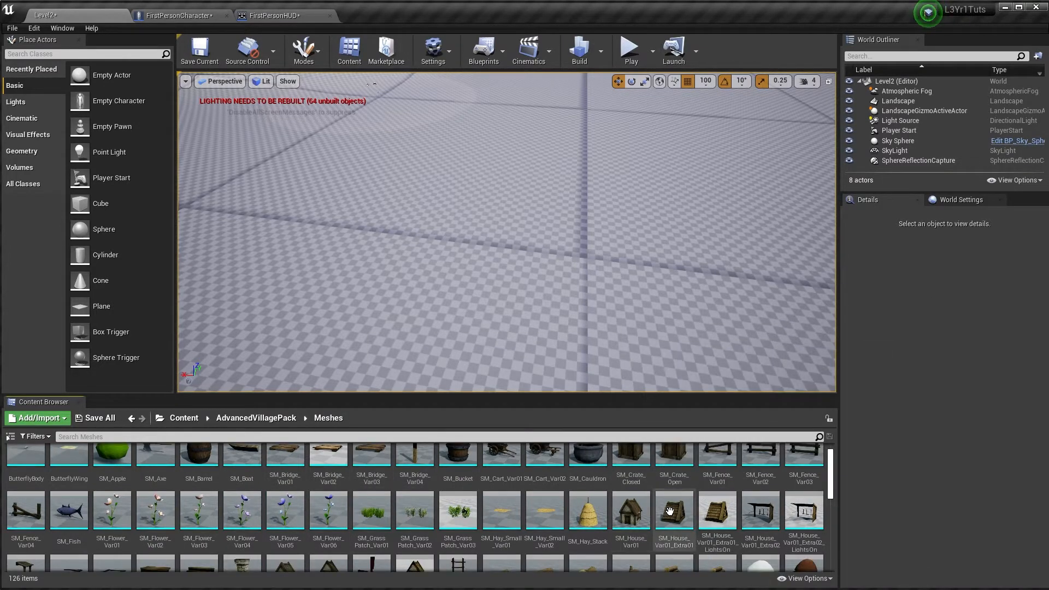
pyautogui.scroll(-2, 670, 510)
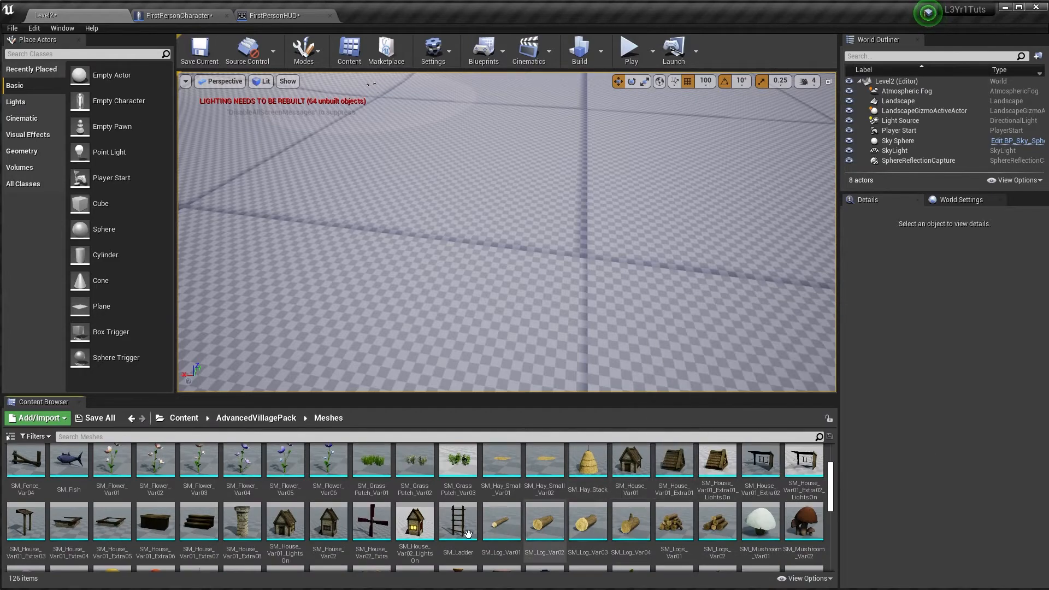
# Place the SM_House_Var01 mesh on the flat landscape and the SM_Hay_Stack mesh on top of its roof
pyautogui.moveTo(506, 232); pyautogui.dragTo(491, 256, button='right')
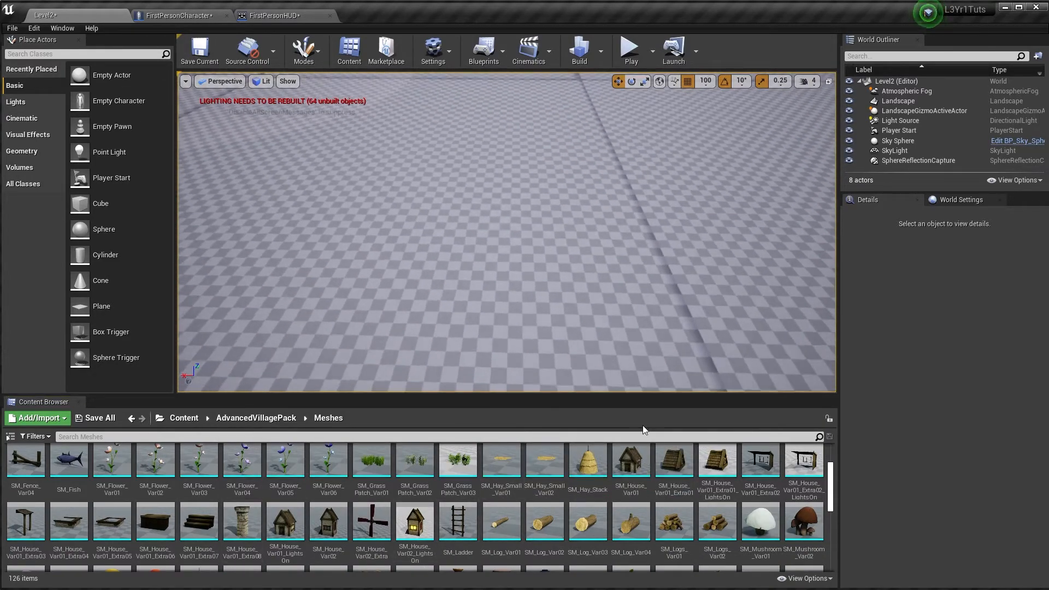
pyautogui.moveTo(631, 463); pyautogui.dragTo(517, 262)
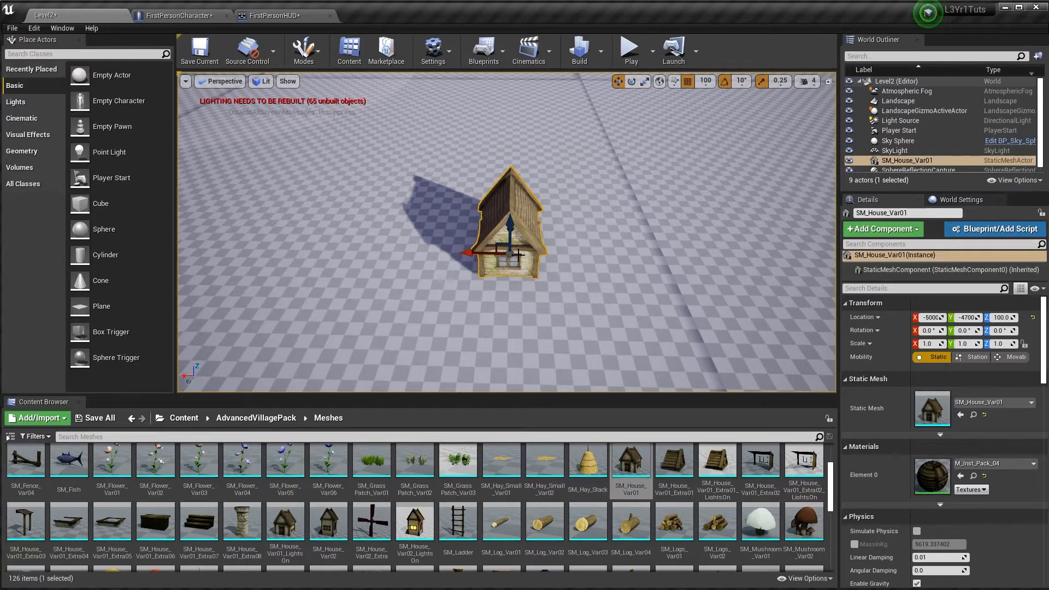
pyautogui.moveTo(580, 287); pyautogui.dragTo(600, 221, button='right')
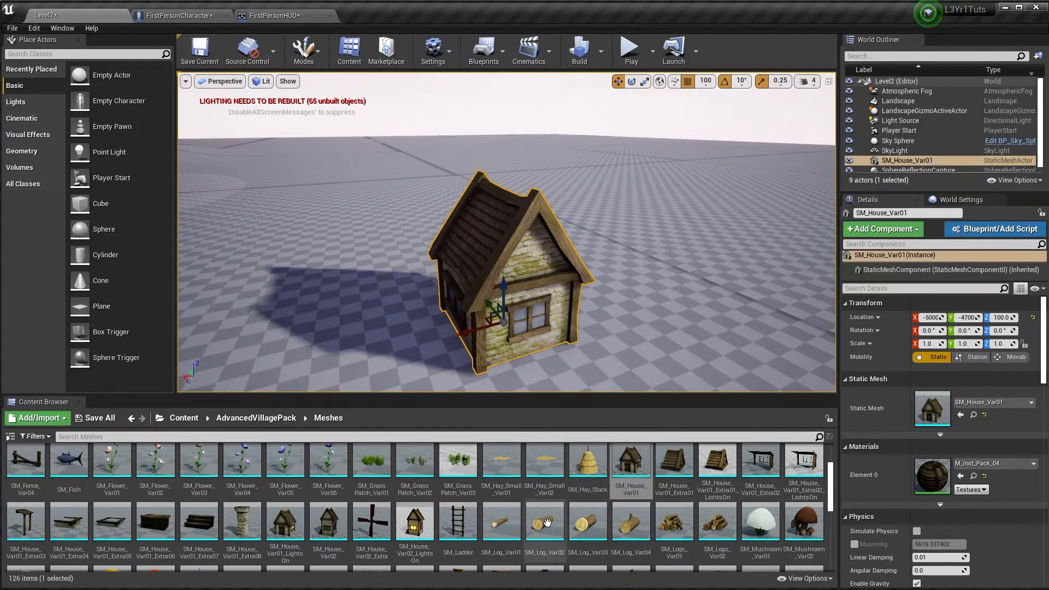
pyautogui.moveTo(605, 471); pyautogui.dragTo(513, 198)
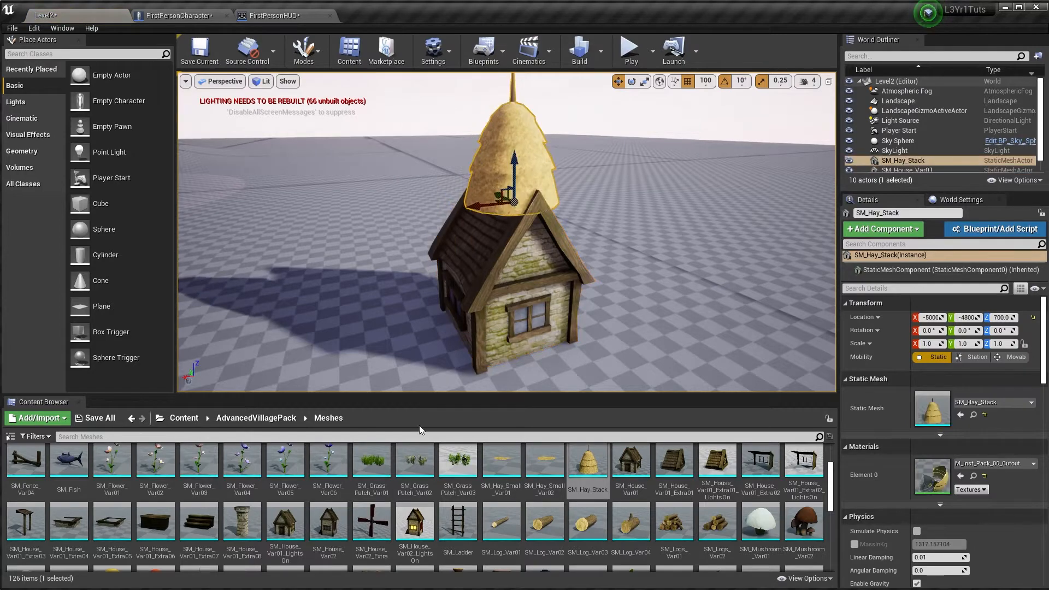
# Delete the haystack and the SM_House_Var01 house from the level
pyautogui.moveTo(421, 327); pyautogui.dragTo(382, 311, button='right')
pyautogui.moveTo(470, 311); pyautogui.dragTo(491, 304, button='right')
pyautogui.press('s')
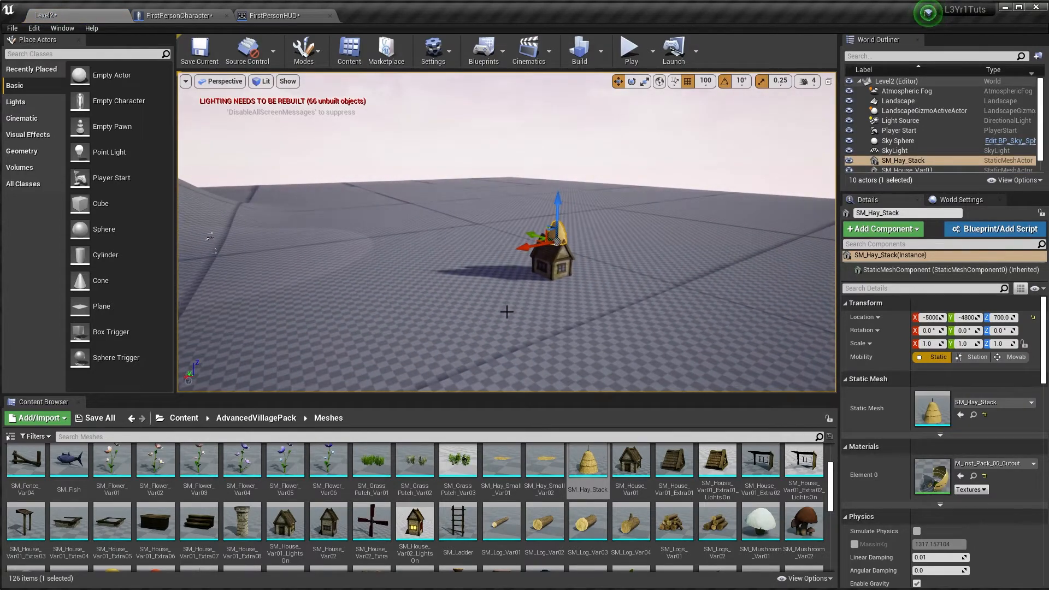
pyautogui.press('Delete')
pyautogui.moveTo(597, 192); pyautogui.dragTo(511, 303, button='right')
pyautogui.press('w')
pyautogui.click(539, 251)
pyautogui.press('Delete')
pyautogui.press('d')
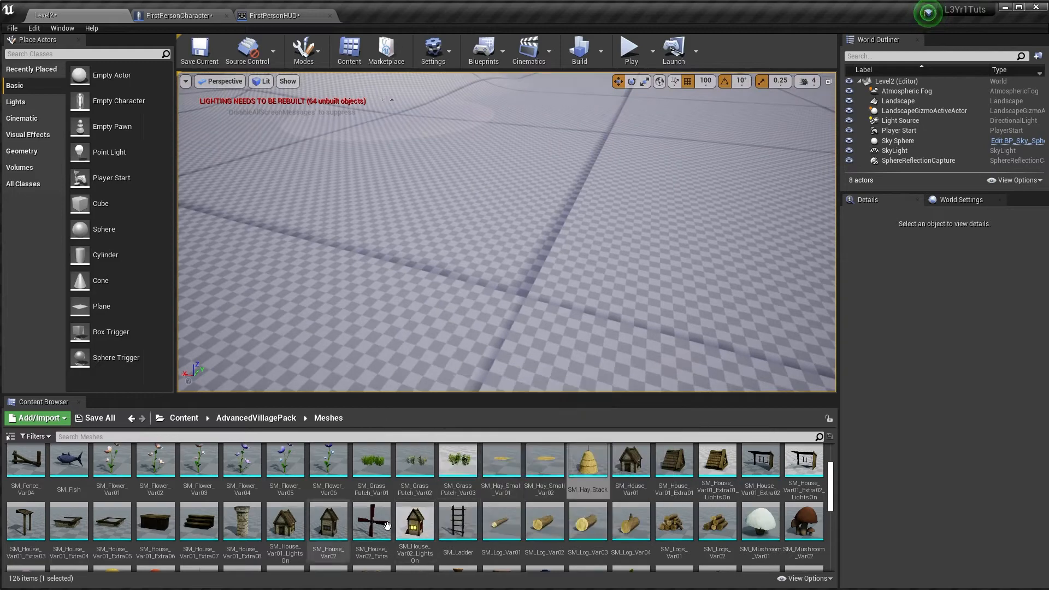
# Open the Blueprints folder of AdvancedVillagePack and place BP_House_Var01_OnDayOnNight on the flat landscape
pyautogui.moveTo(346, 324); pyautogui.dragTo(417, 361, button='right')
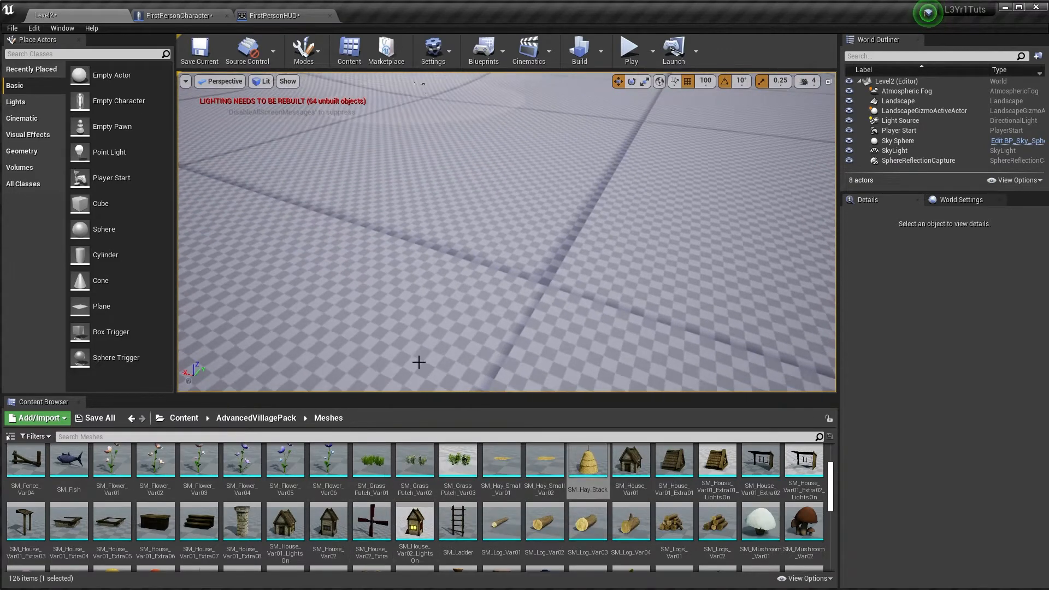
pyautogui.scroll(1, 305, 473)
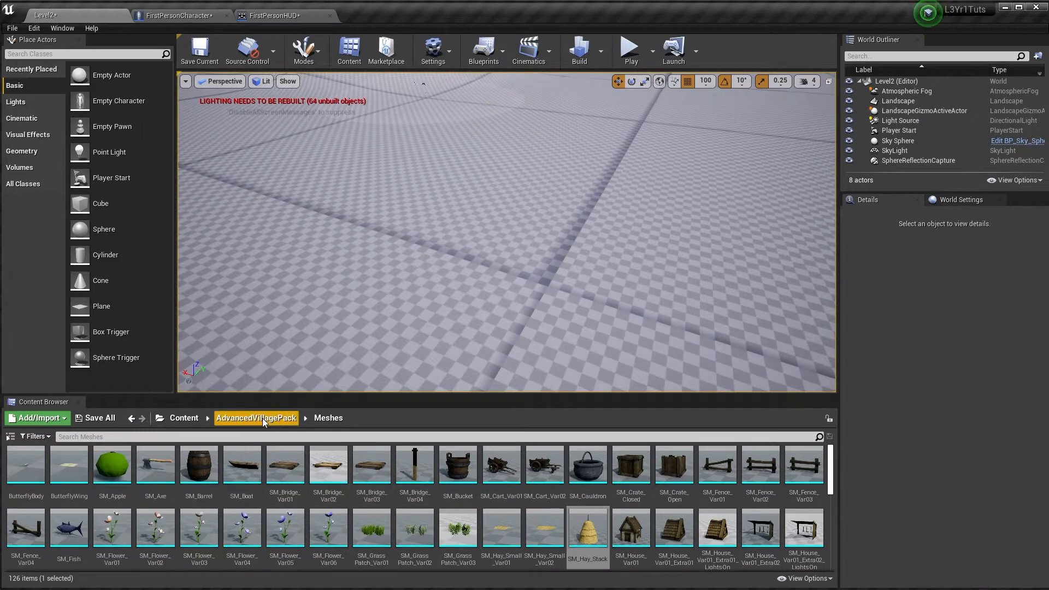
pyautogui.click(290, 417)
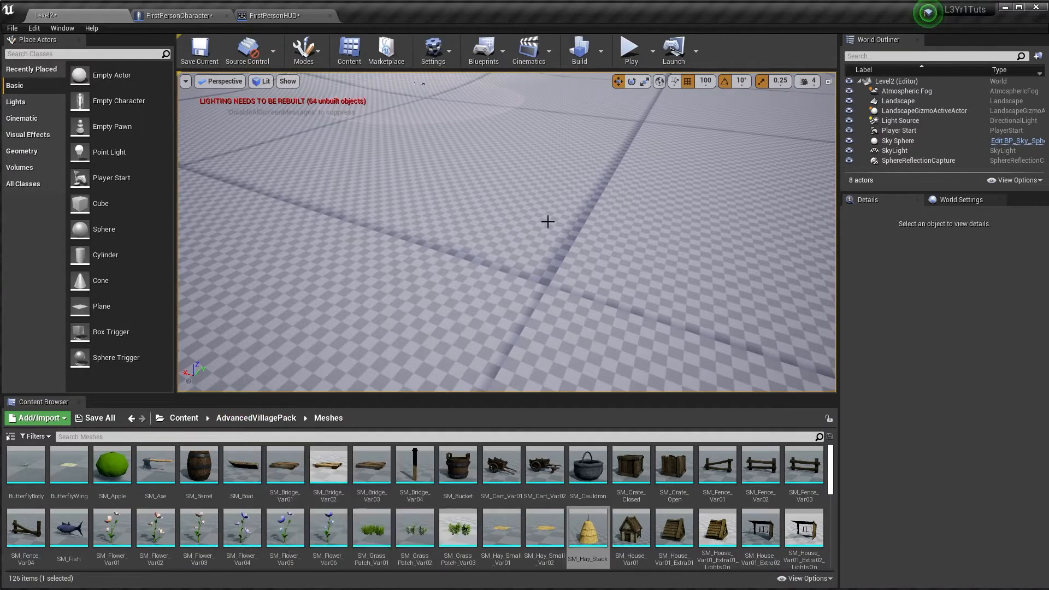
pyautogui.moveTo(547, 221); pyautogui.dragTo(469, 288, button='right')
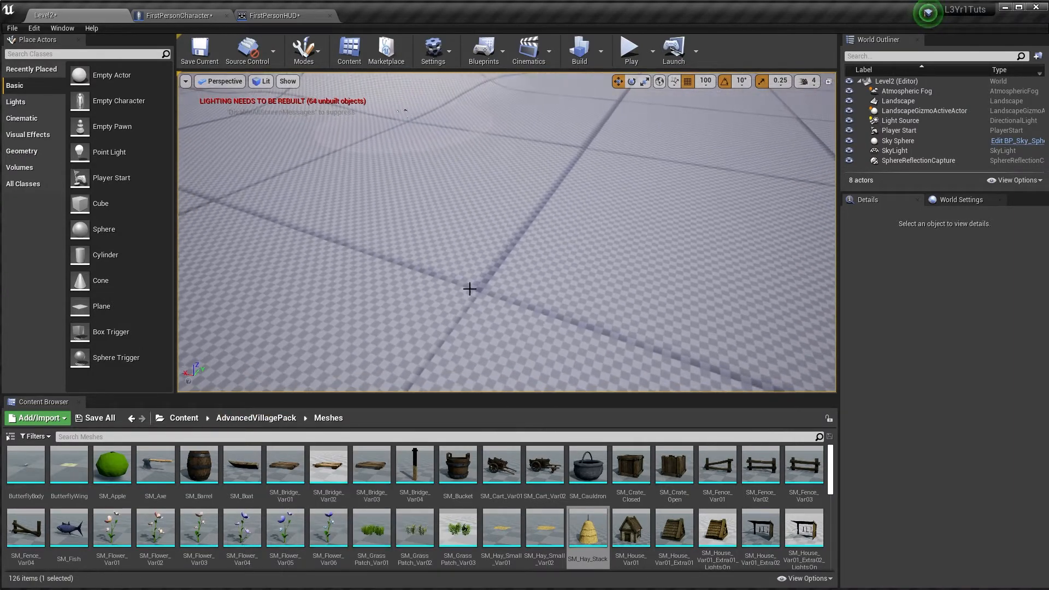
pyautogui.click(234, 417)
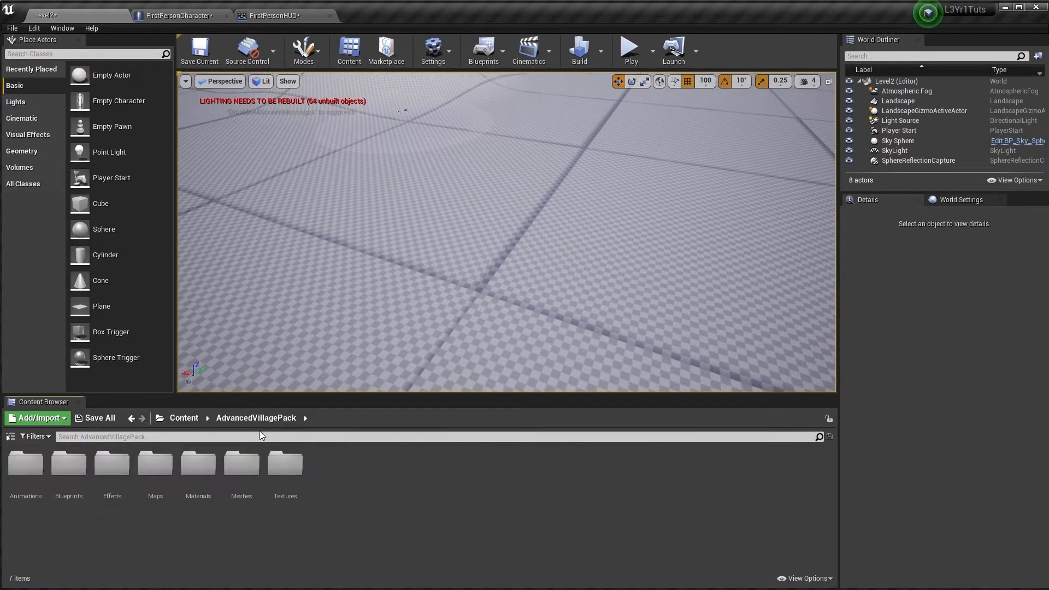
pyautogui.doubleClick(70, 469)
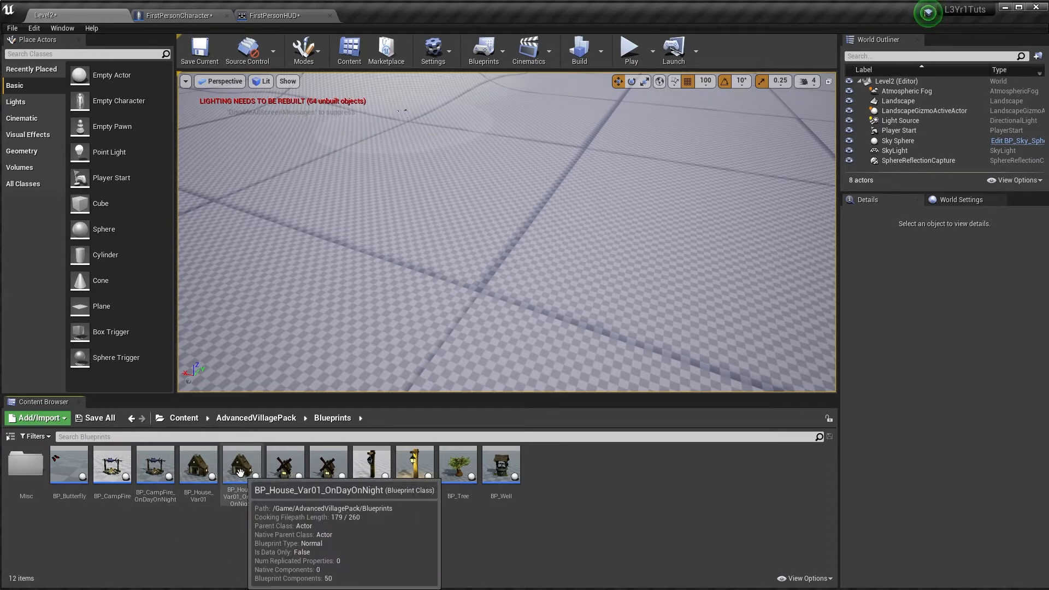
pyautogui.moveTo(232, 494); pyautogui.dragTo(348, 337)
pyautogui.moveTo(480, 239); pyautogui.dragTo(499, 239)
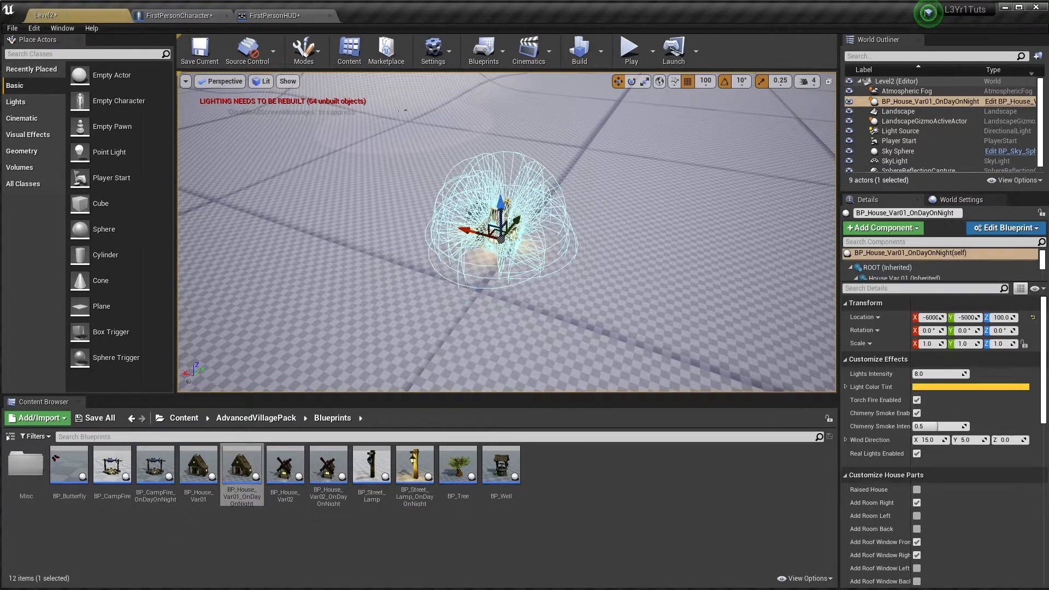
# Examine the placed blueprint house and the ranges of its lights up close
pyautogui.moveTo(499, 240); pyautogui.dragTo(496, 212, button='right')
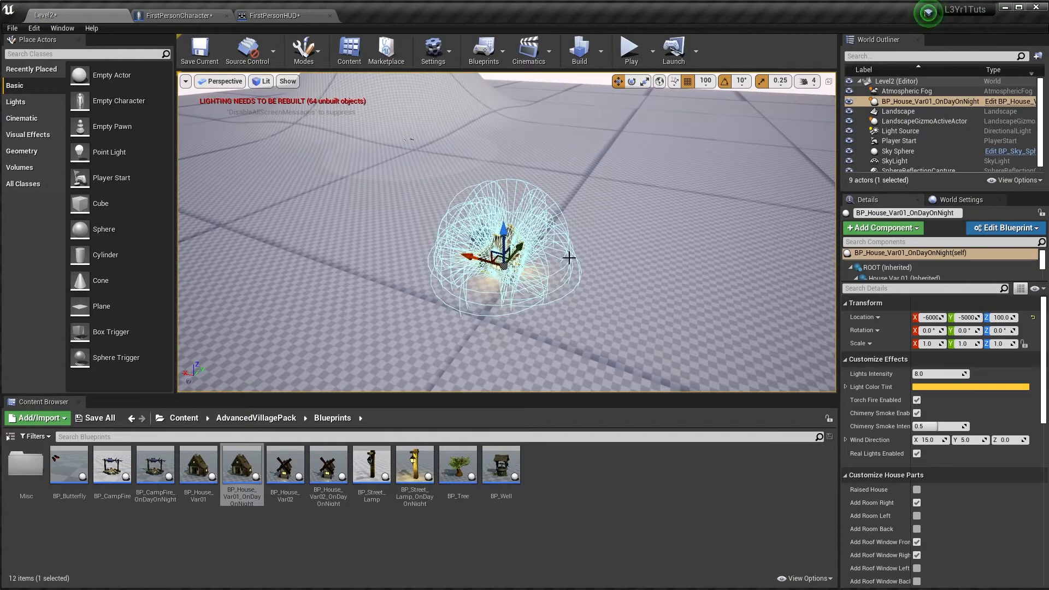
pyautogui.scroll(5, 568, 257)
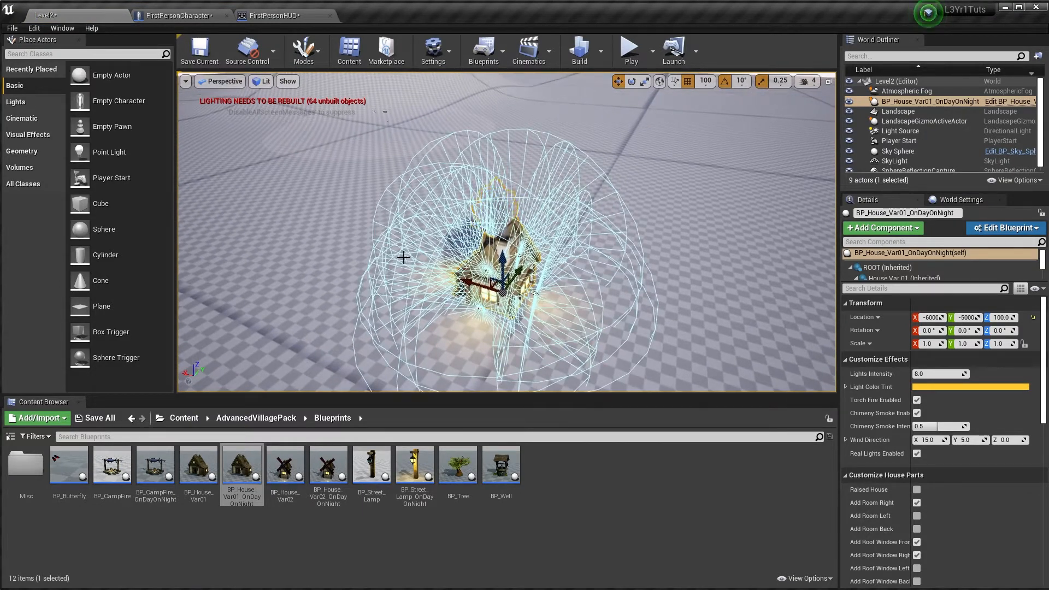
pyautogui.moveTo(569, 257); pyautogui.dragTo(477, 316, button='right')
pyautogui.press('w')
pyautogui.press('w')
pyautogui.press('s')
pyautogui.press('d')
pyautogui.press('w')
pyautogui.press('s')
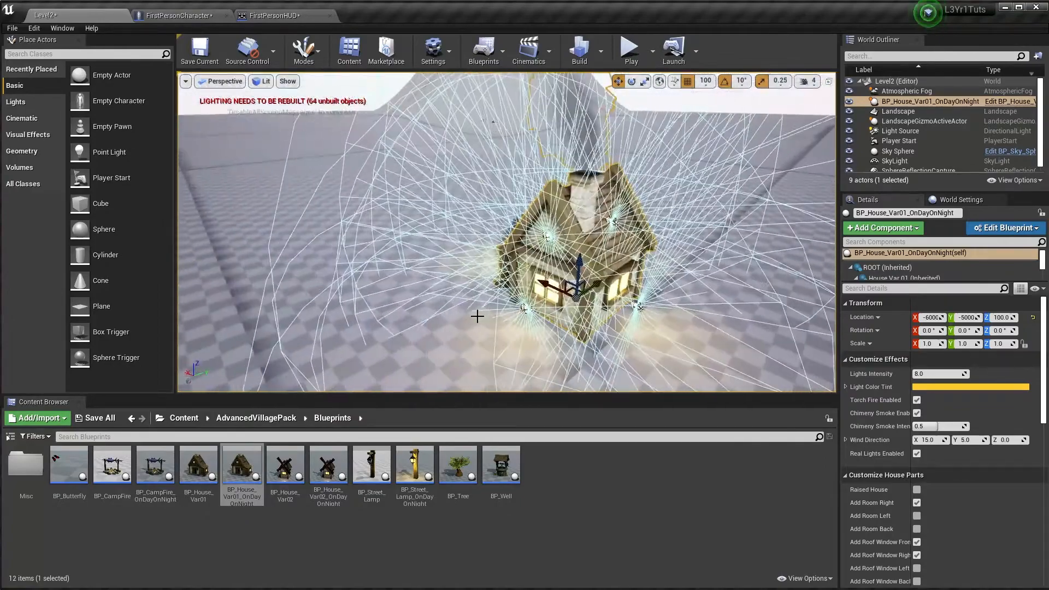
pyautogui.moveTo(584, 281); pyautogui.dragTo(586, 279, button='right')
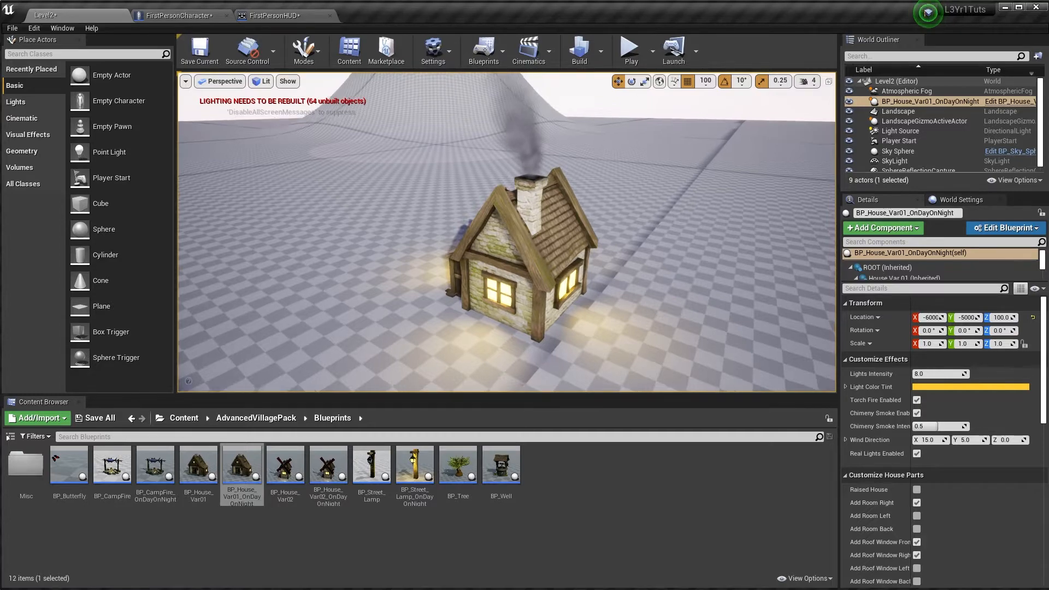
# Inspect the house from all sides, including its lit windows, wall torch, door and chimney smoke
pyautogui.moveTo(584, 280); pyautogui.dragTo(509, 276, button='right')
pyautogui.press('a')
pyautogui.press('a')
pyautogui.press('w')
pyautogui.press('d')
pyautogui.press('w')
pyautogui.press('s')
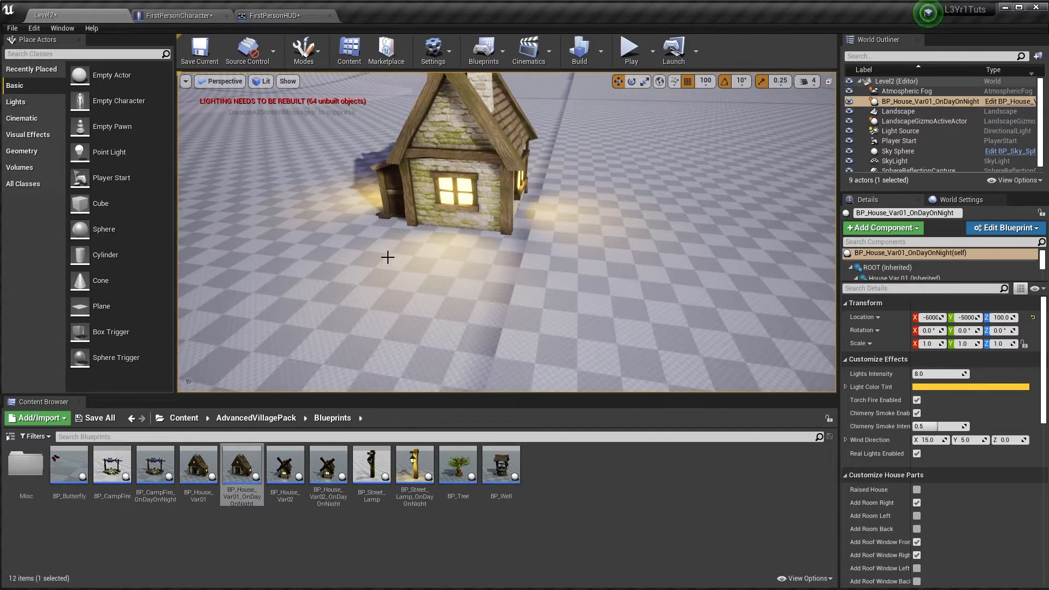
pyautogui.press('d')
pyautogui.moveTo(492, 197); pyautogui.dragTo(281, 126, button='right')
pyautogui.press('w')
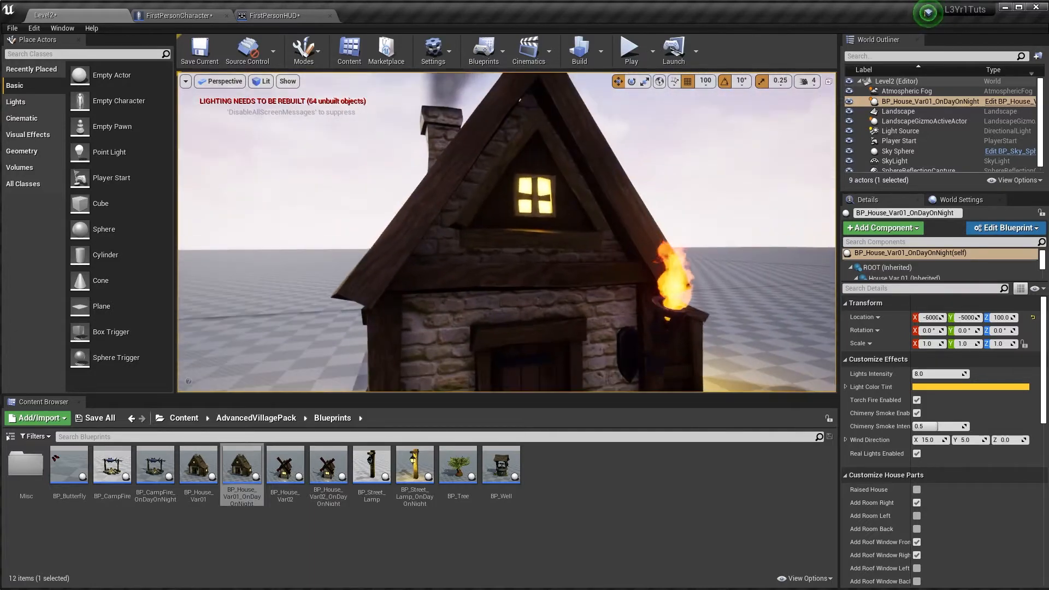
pyautogui.press('s')
pyautogui.press('a')
pyautogui.moveTo(545, 181); pyautogui.dragTo(560, 197, button='right')
pyautogui.press('w')
pyautogui.press('s')
pyautogui.press('d')
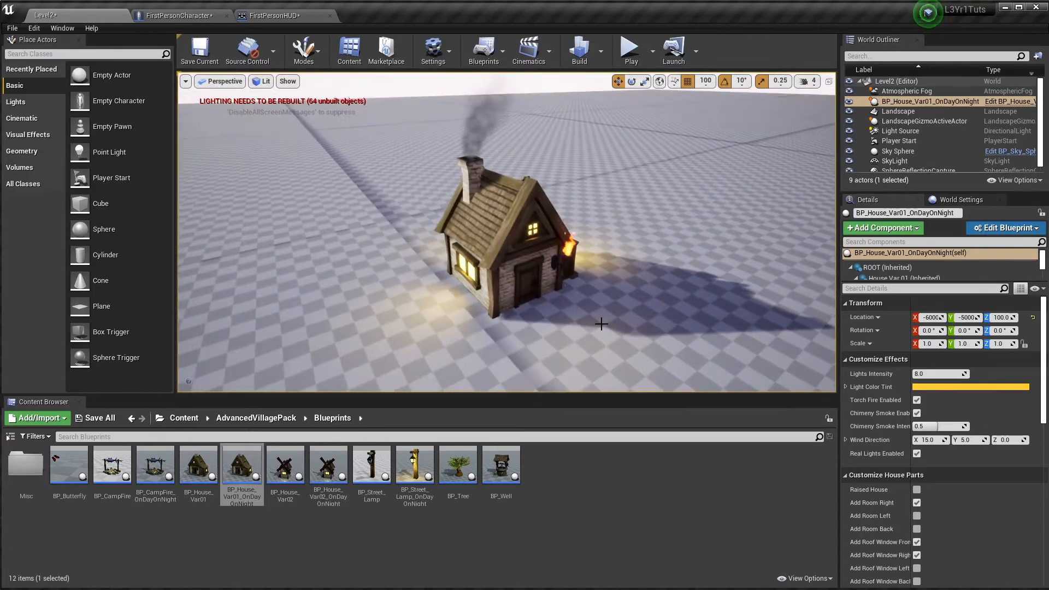
pyautogui.press('w')
pyautogui.moveTo(599, 354); pyautogui.dragTo(601, 345, button='right')
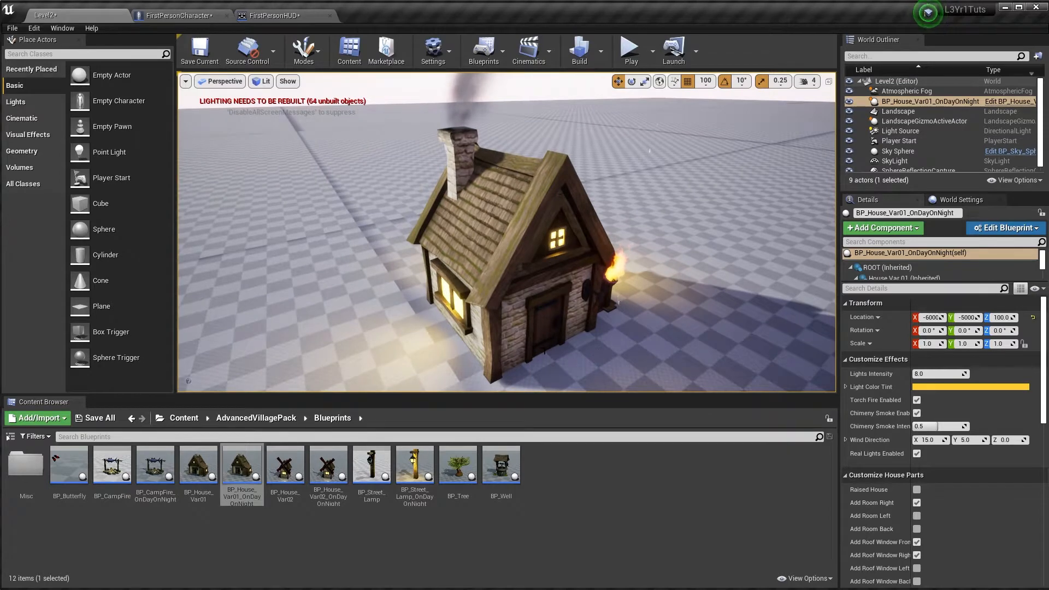
pyautogui.scroll(-5, 544, 348)
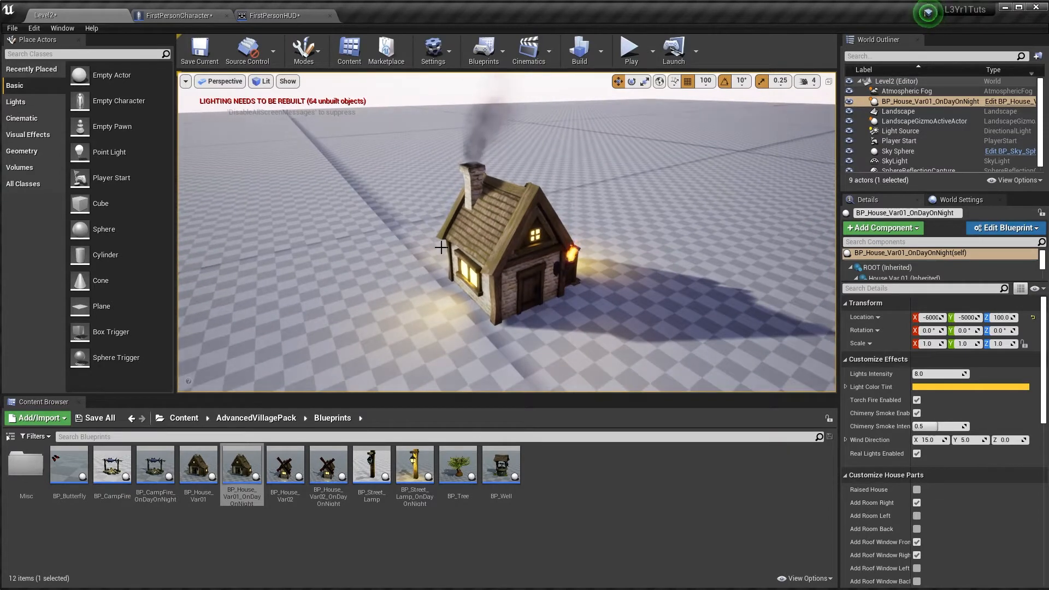
pyautogui.press('w')
pyautogui.moveTo(610, 236); pyautogui.dragTo(610, 236, button='right')
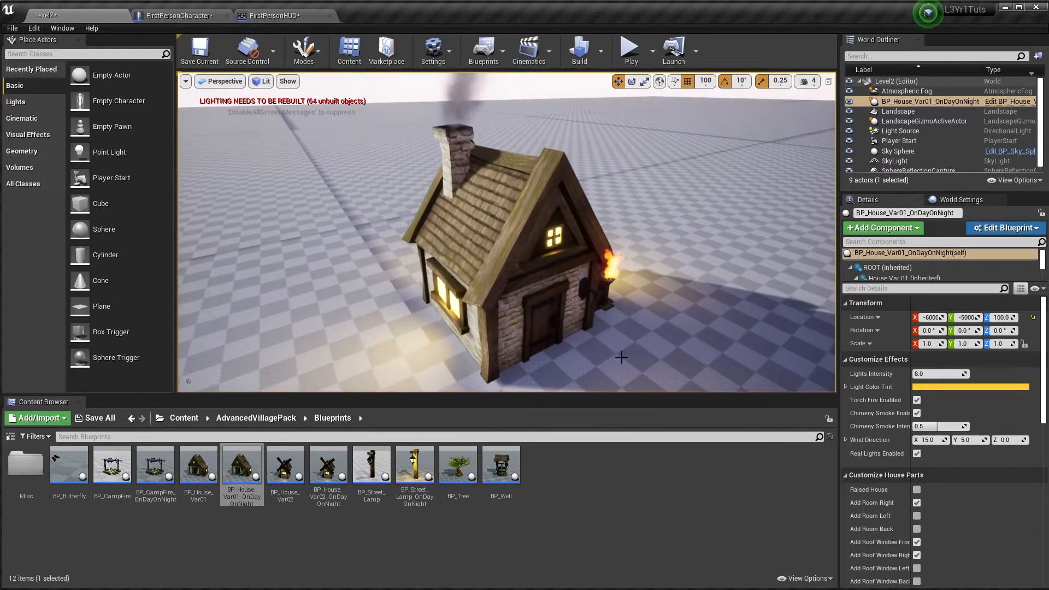
# Enable Raised House on the placed house so it stands on a raised base with front steps
pyautogui.scroll(-5, 910, 488)
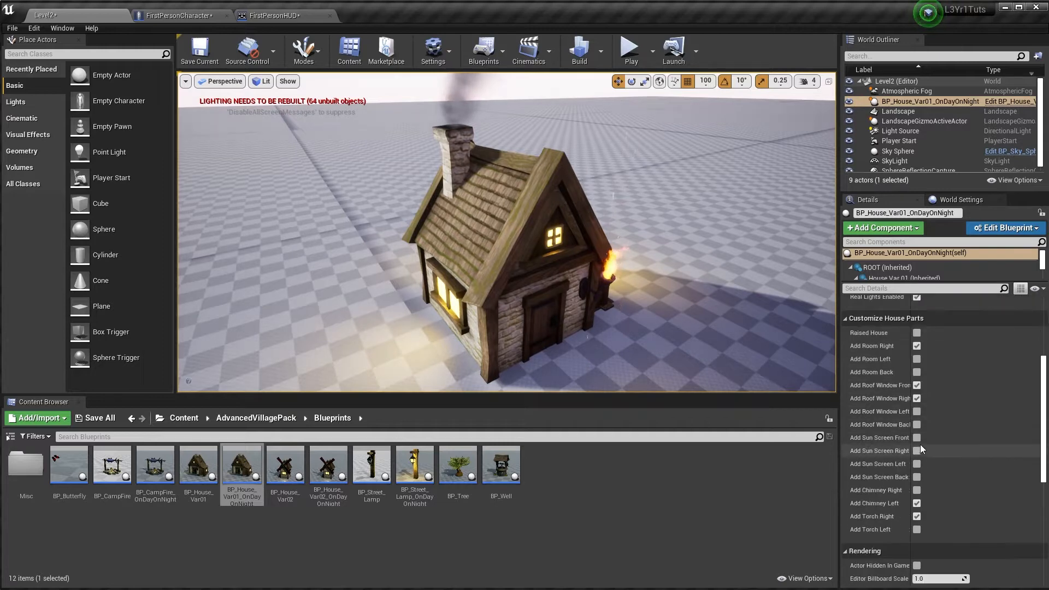
pyautogui.click(916, 346)
pyautogui.scroll(2, 911, 397)
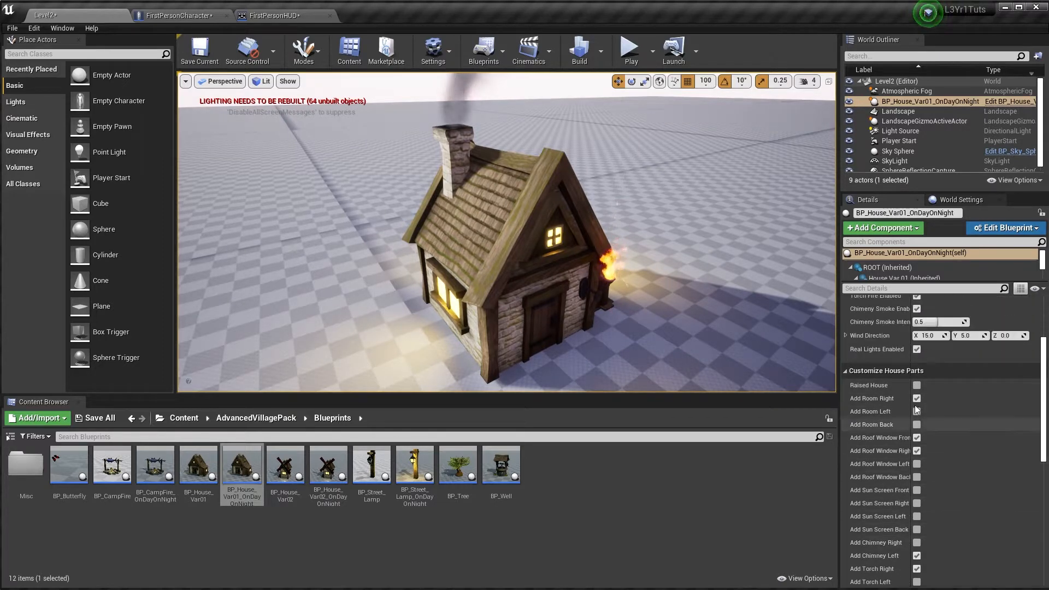
pyautogui.scroll(-2, 911, 398)
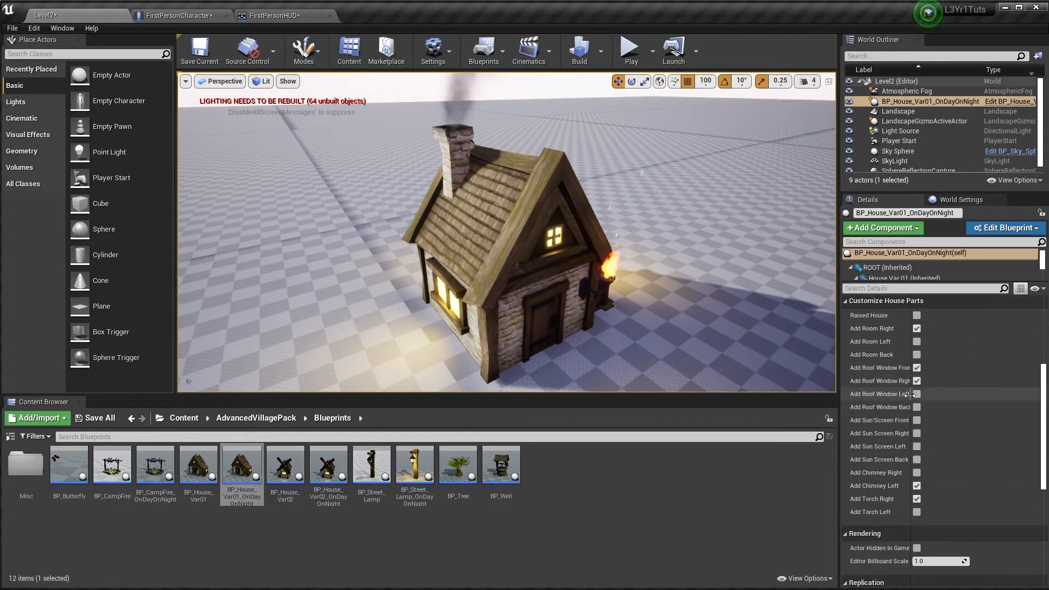
pyautogui.click(916, 316)
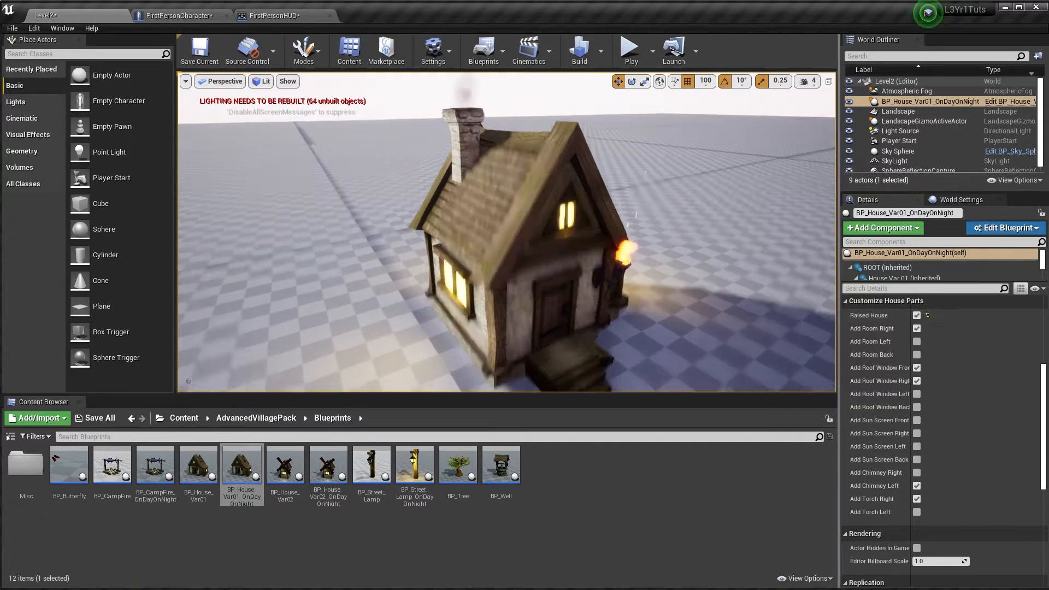
pyautogui.moveTo(629, 307); pyautogui.dragTo(629, 290, button='right')
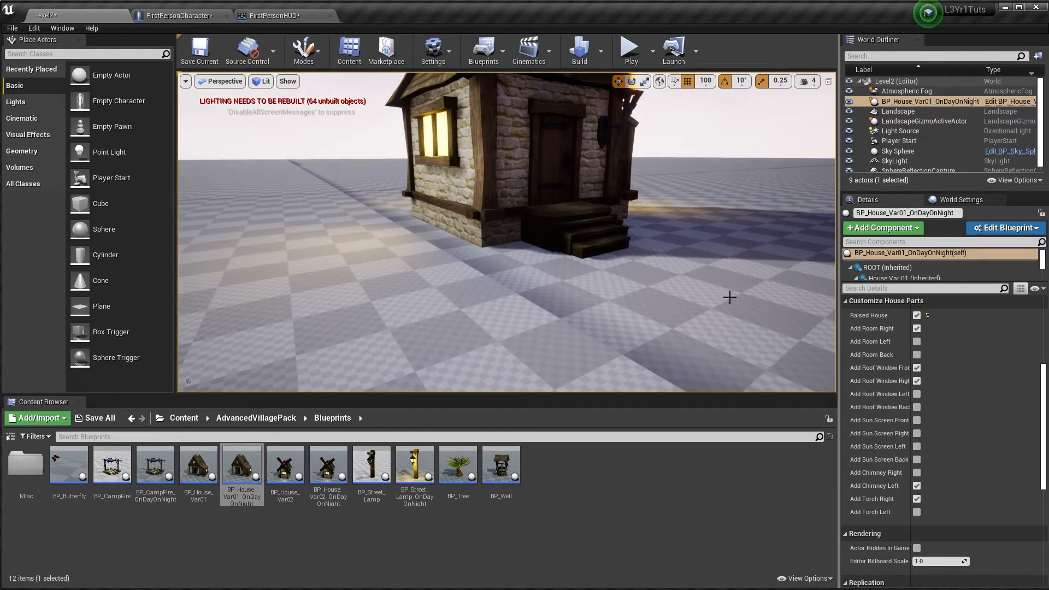
pyautogui.click(917, 316)
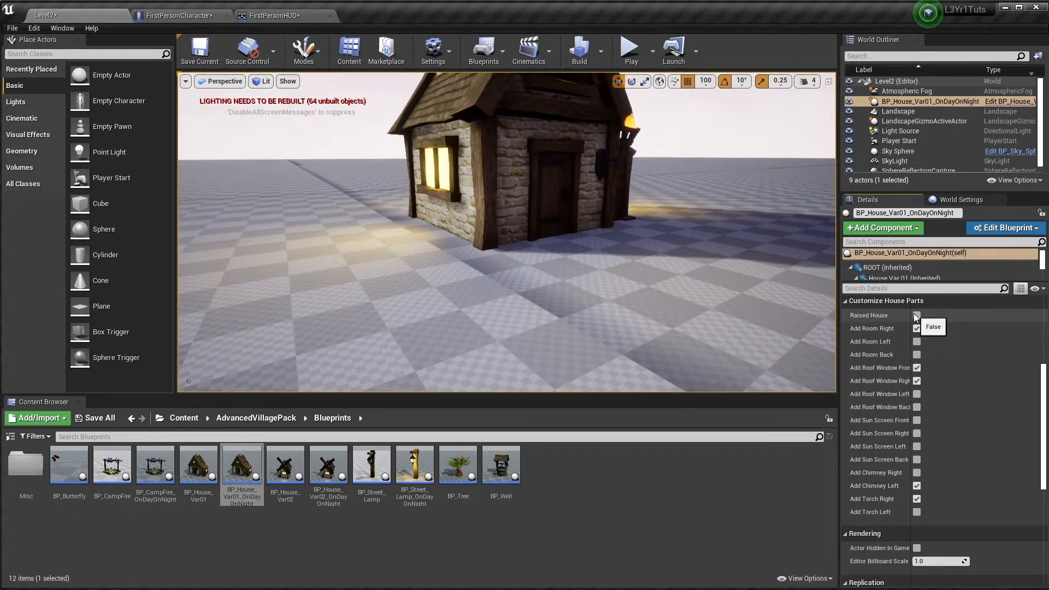
pyautogui.click(917, 316)
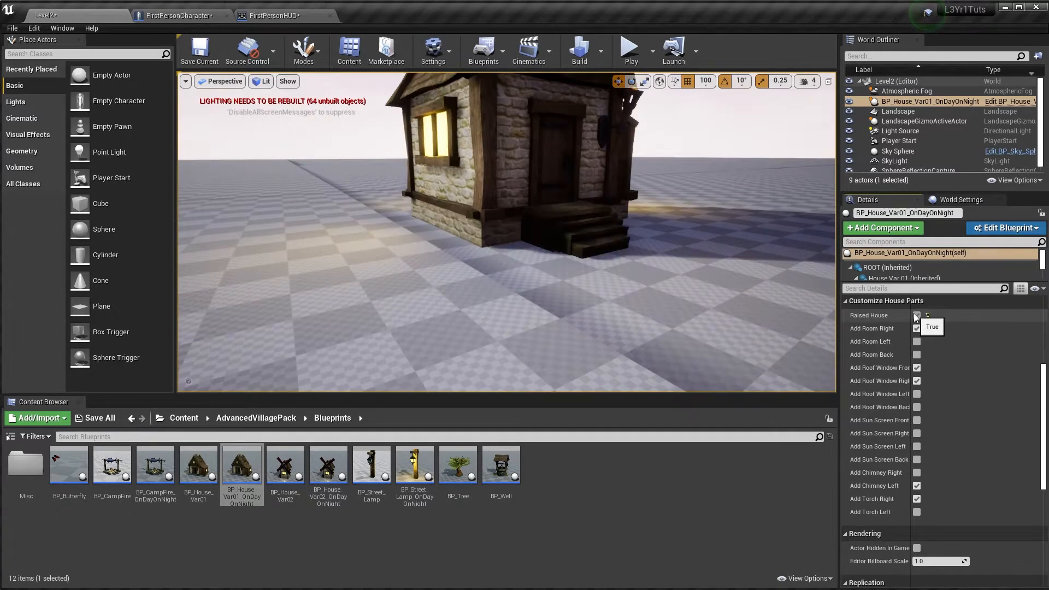
# Try out the left room and the back roof window on the house, switching each option off again
pyautogui.click(916, 342)
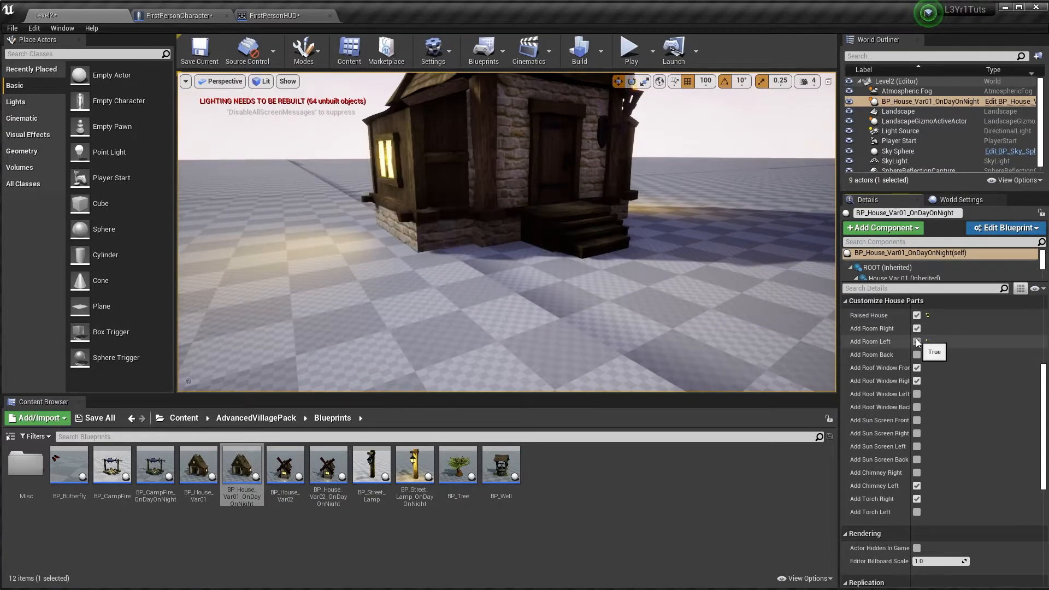
pyautogui.click(916, 341)
pyautogui.moveTo(667, 295); pyautogui.dragTo(705, 307, button='right')
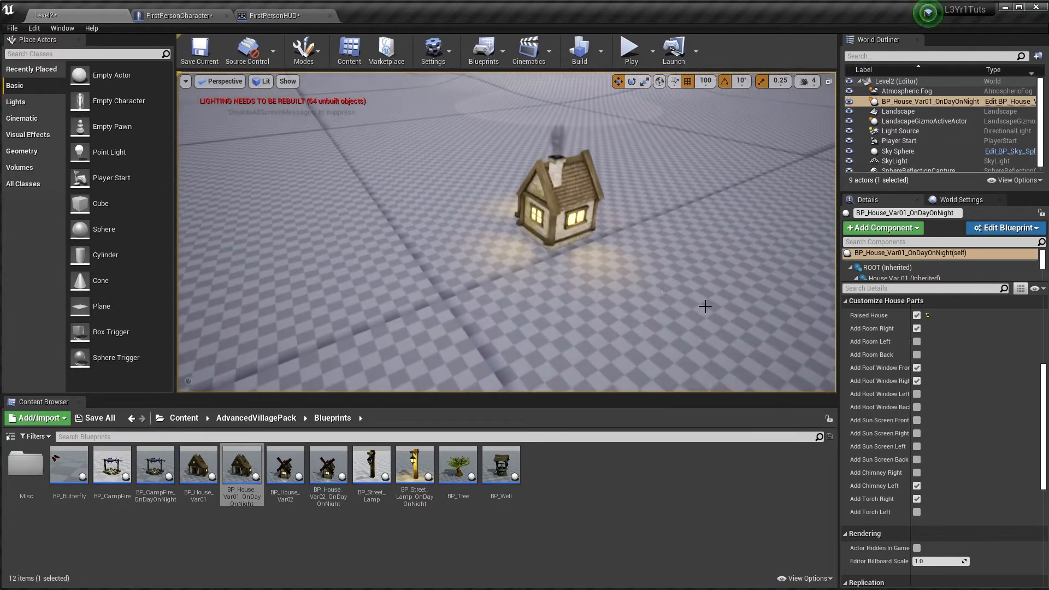
pyautogui.click(916, 407)
pyautogui.click(916, 408)
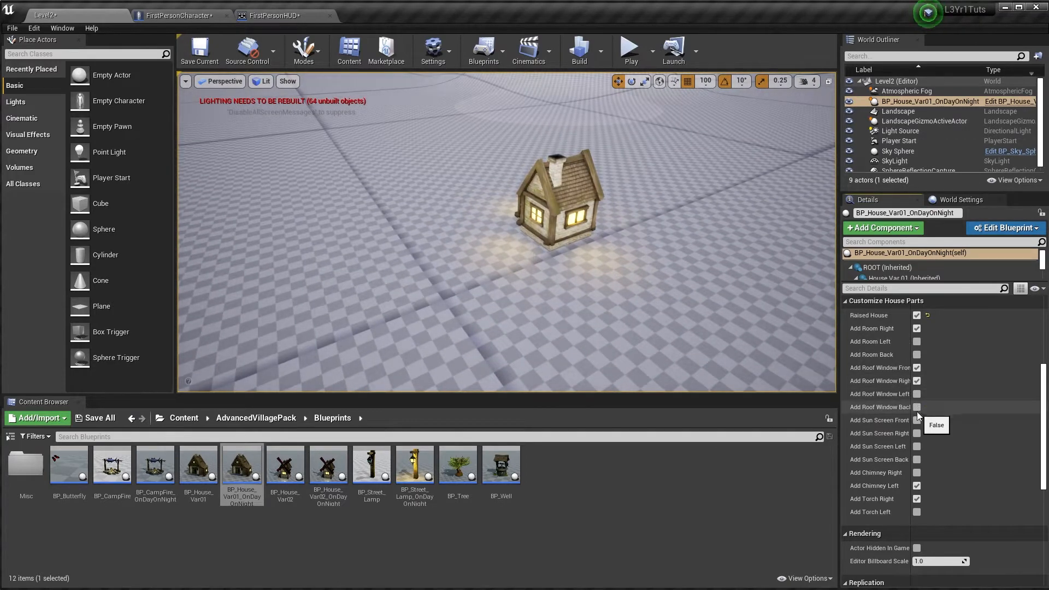
# Enable Add Sun Screen Right on the house and check it from the front
pyautogui.click(916, 420)
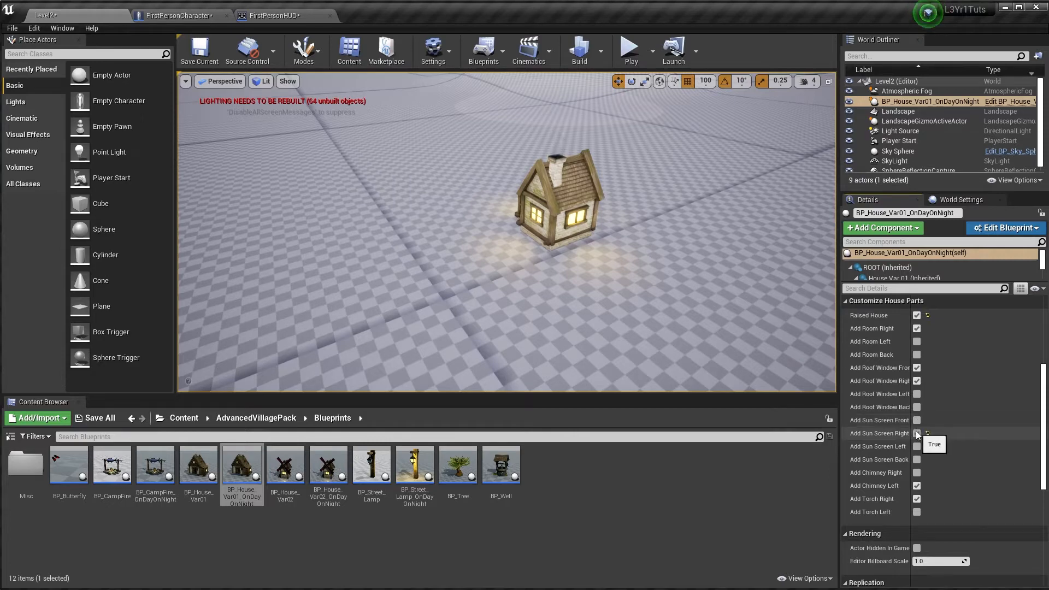
pyautogui.moveTo(732, 339); pyautogui.dragTo(513, 333, button='right')
pyautogui.press('e')
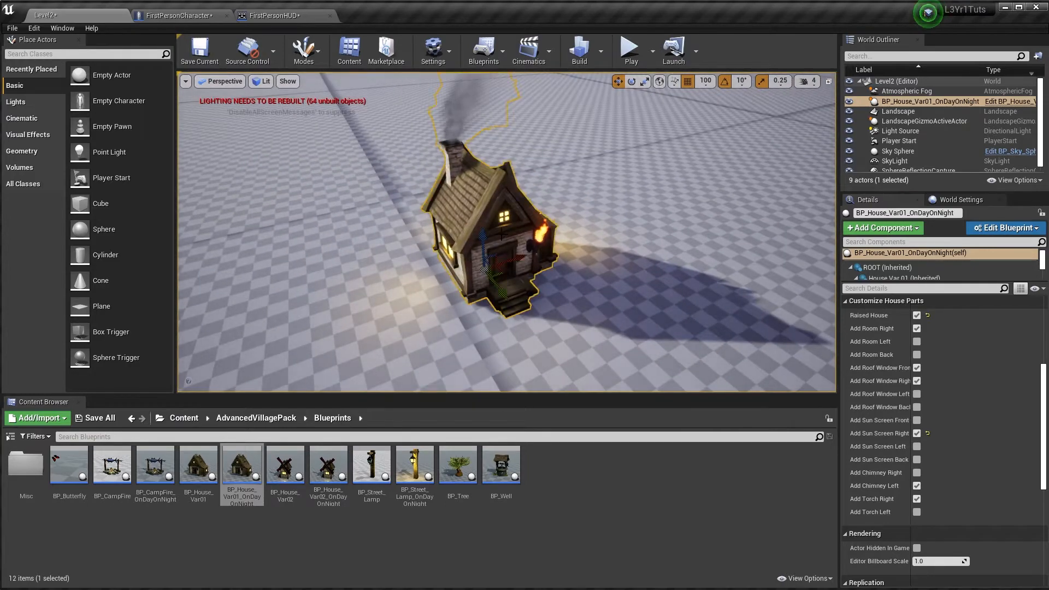
pyautogui.moveTo(502, 234); pyautogui.dragTo(455, 258, button='right')
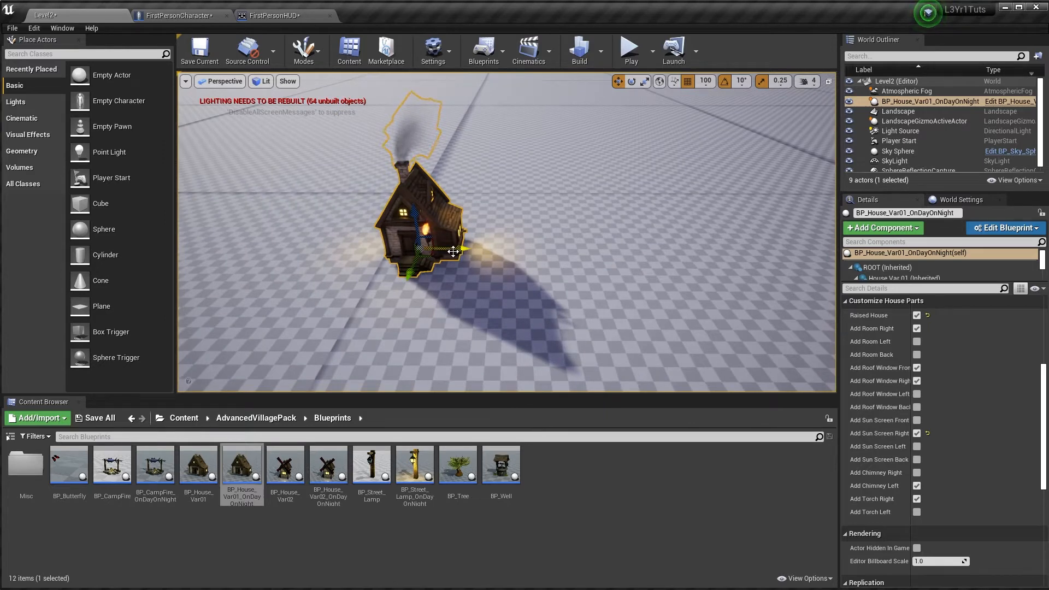
# Duplicate the customized house and place the copy beside the original
pyautogui.keyDown('alt'); pyautogui.moveTo(453, 248); pyautogui.dragTo(556, 244); pyautogui.keyUp('alt')
pyautogui.press('f')
pyautogui.moveTo(556, 244)
pyautogui.mouseDown(button='right')
pyautogui.moveTo(541, 228)
pyautogui.moveTo(579, 221)
pyautogui.moveTo(582, 236)
pyautogui.moveTo(558, 238)
pyautogui.mouseUp(button='right')
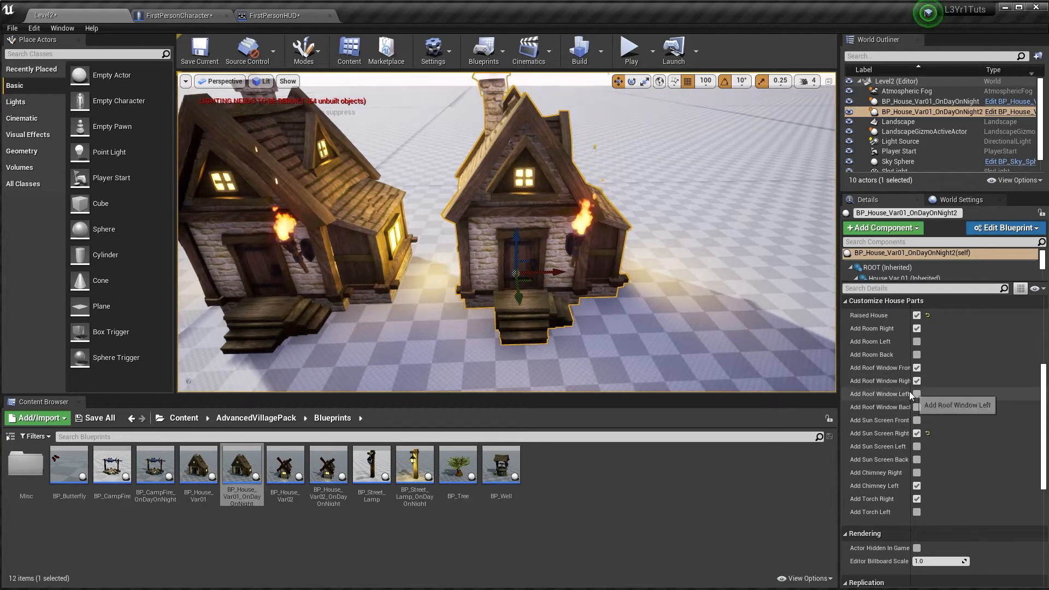
# On the duplicate house, turn off the right sun screen and right room, and add a left sun screen instead
pyautogui.click(916, 434)
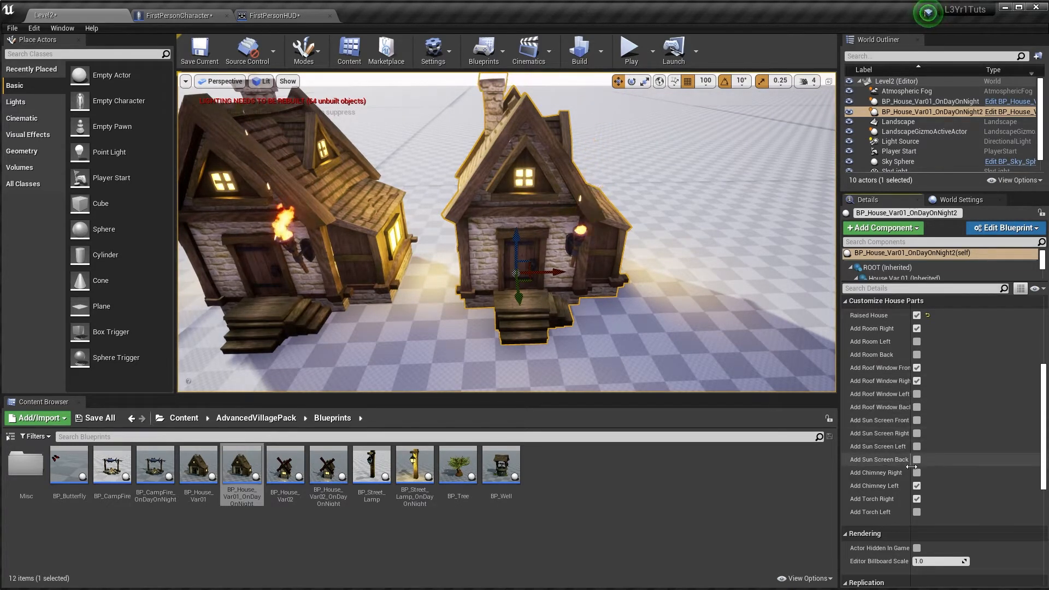
pyautogui.click(917, 329)
pyautogui.moveTo(506, 232); pyautogui.dragTo(459, 260, button='right')
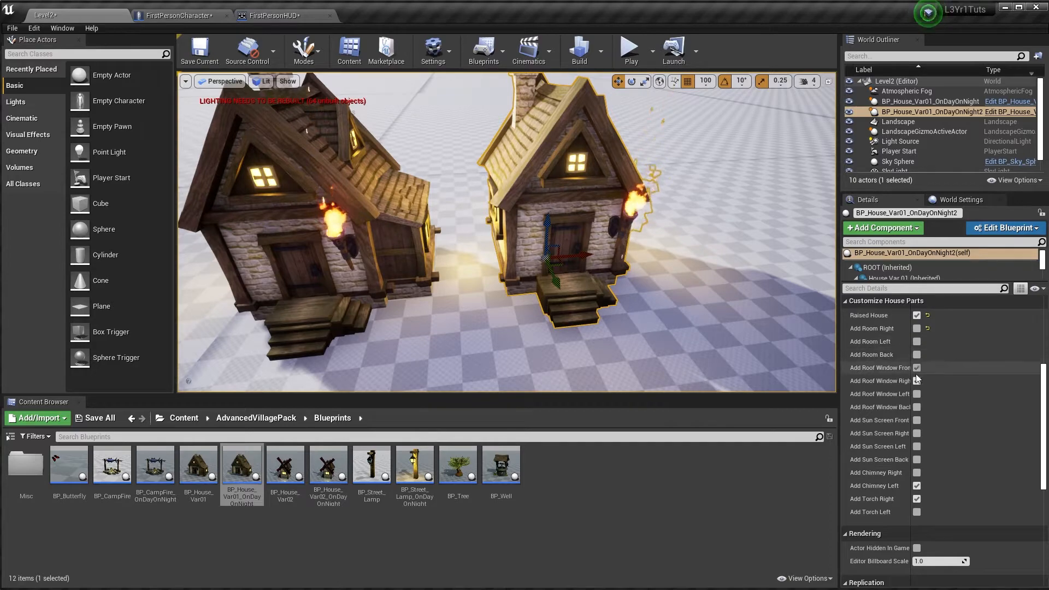
pyautogui.click(918, 446)
pyautogui.moveTo(710, 328); pyautogui.dragTo(660, 317, button='right')
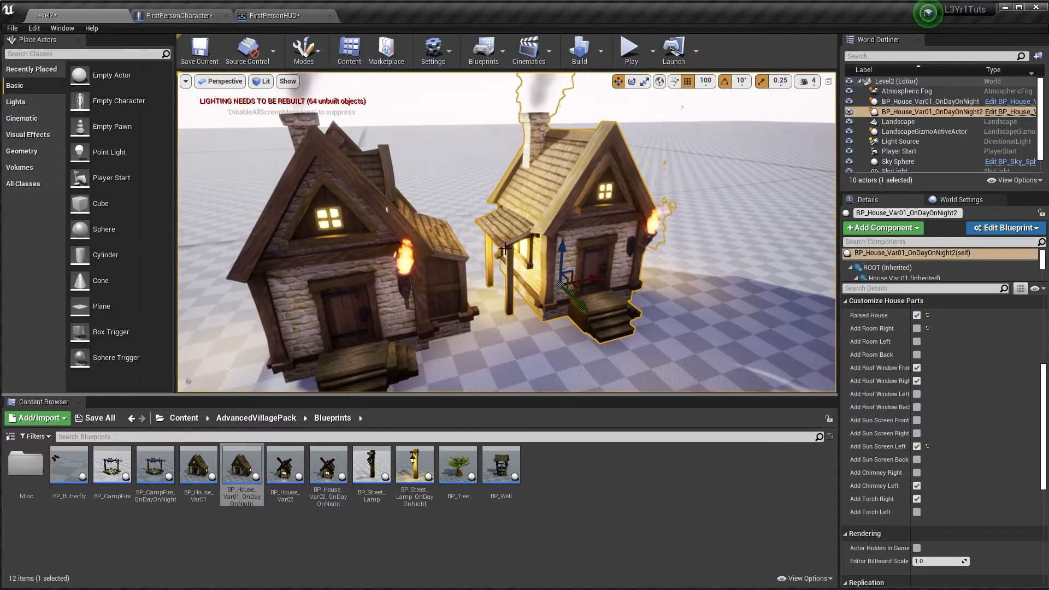
# Swap the duplicate house's right torch for a left torch and remove its left chimney
pyautogui.click(916, 499)
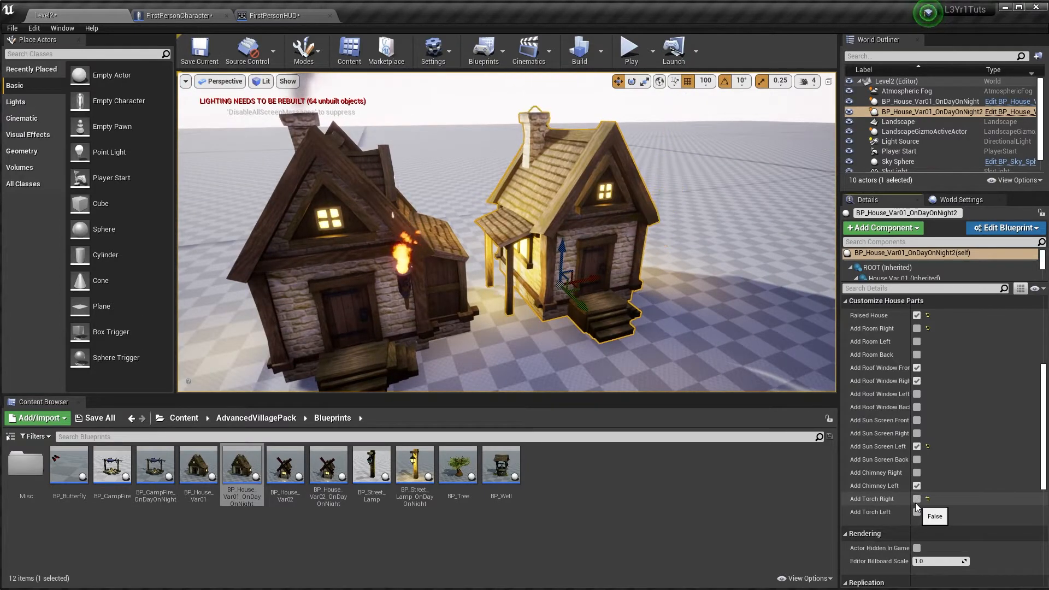
pyautogui.click(917, 513)
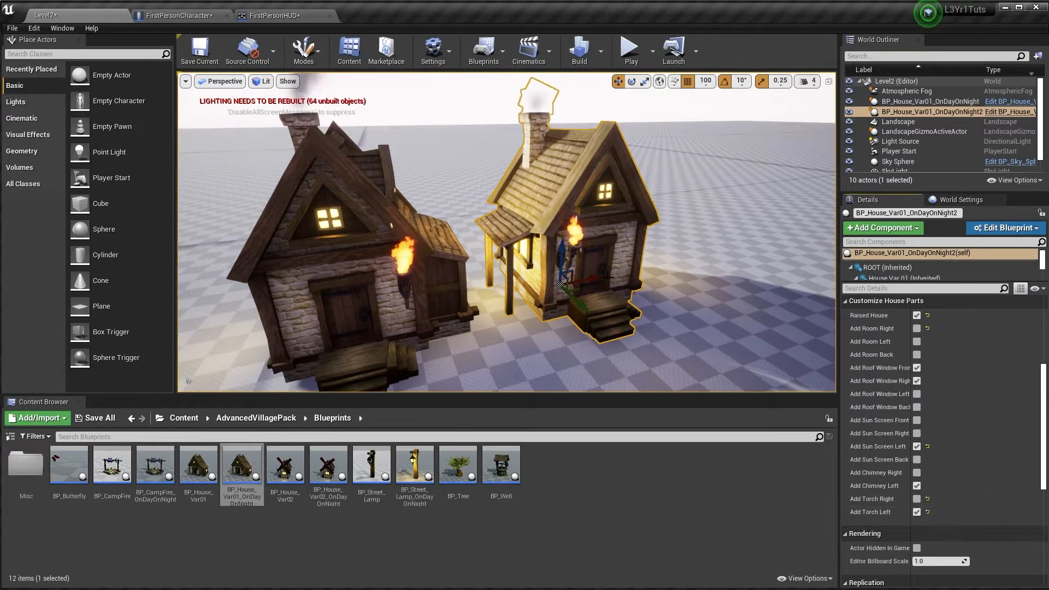
pyautogui.click(916, 485)
pyautogui.press('f')
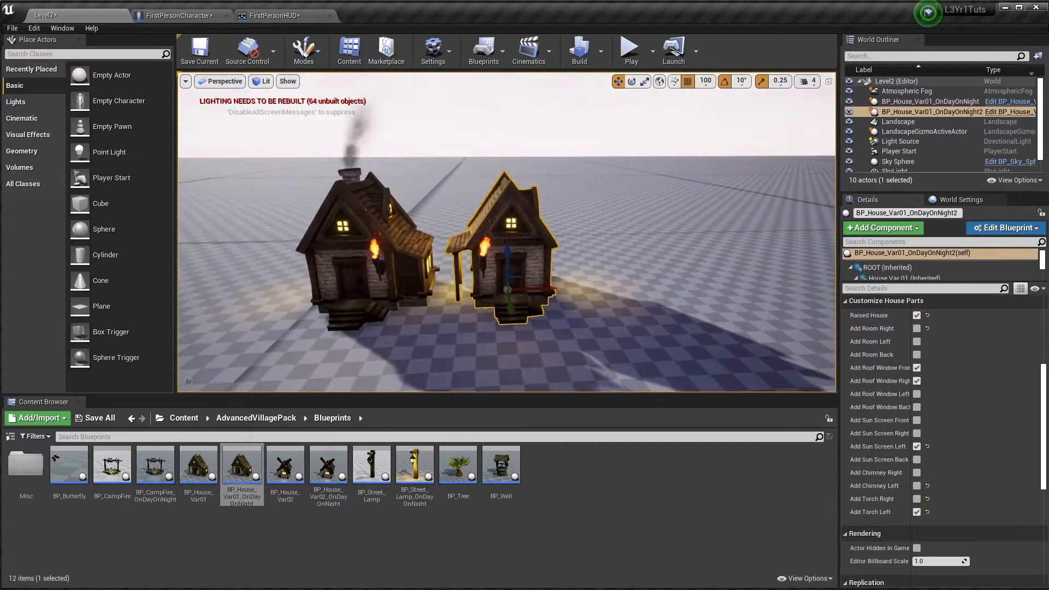
# Turn off Raised House on the duplicate and check how its sun screen posts meet the ground
pyautogui.moveTo(507, 235); pyautogui.dragTo(735, 234, button='right')
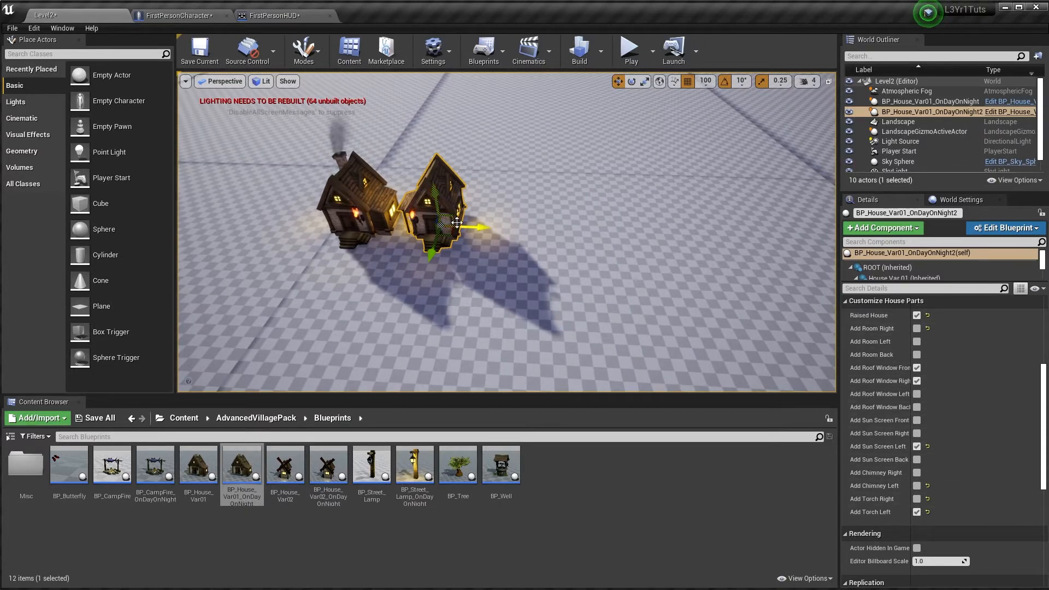
pyautogui.moveTo(434, 241); pyautogui.dragTo(634, 232, button='right')
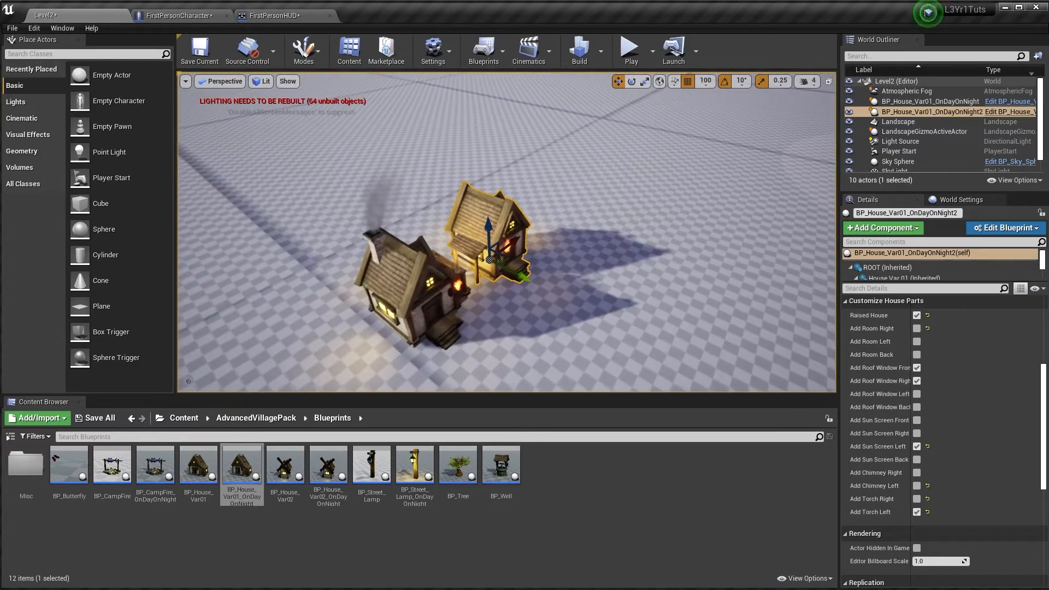
pyautogui.click(917, 315)
pyautogui.moveTo(546, 235); pyautogui.dragTo(699, 254, button='right')
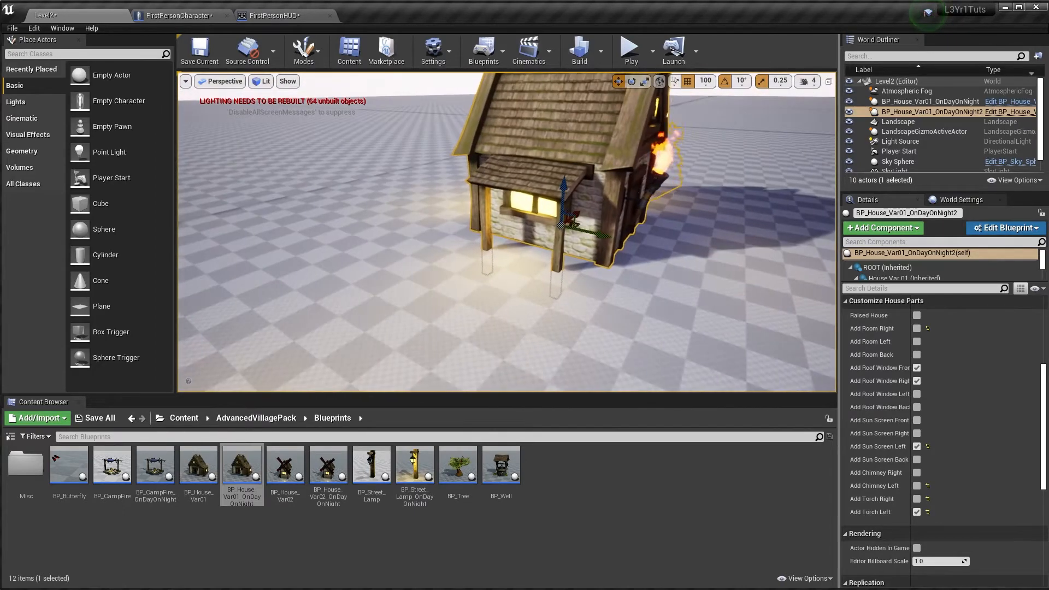
# Open the Meshes folder of AdvancedVillagePack and find the tree meshes
pyautogui.click(240, 419)
pyautogui.doubleClick(243, 471)
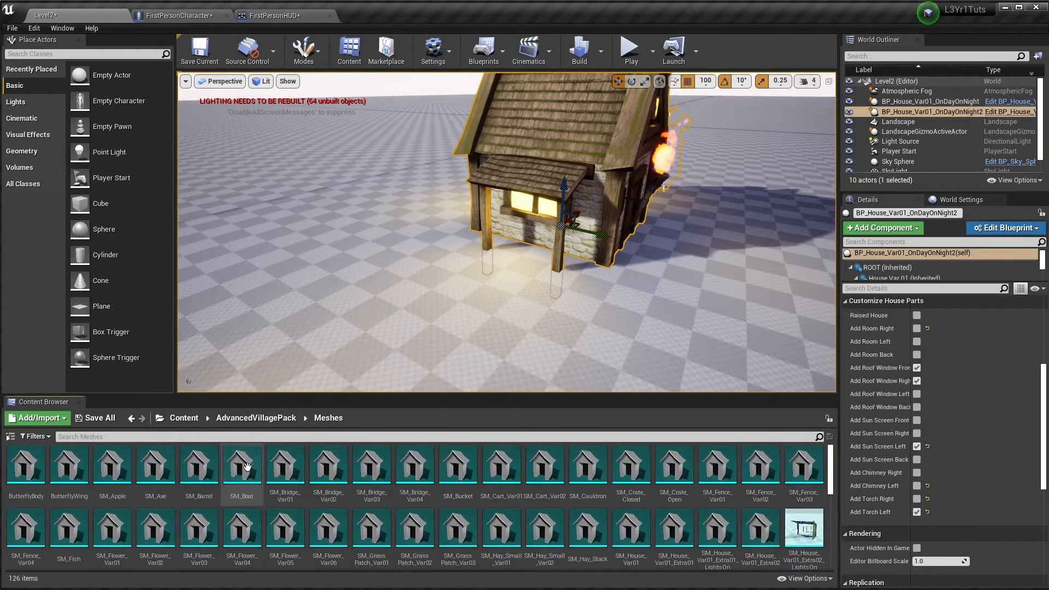
pyautogui.moveTo(382, 262); pyautogui.dragTo(448, 279, button='right')
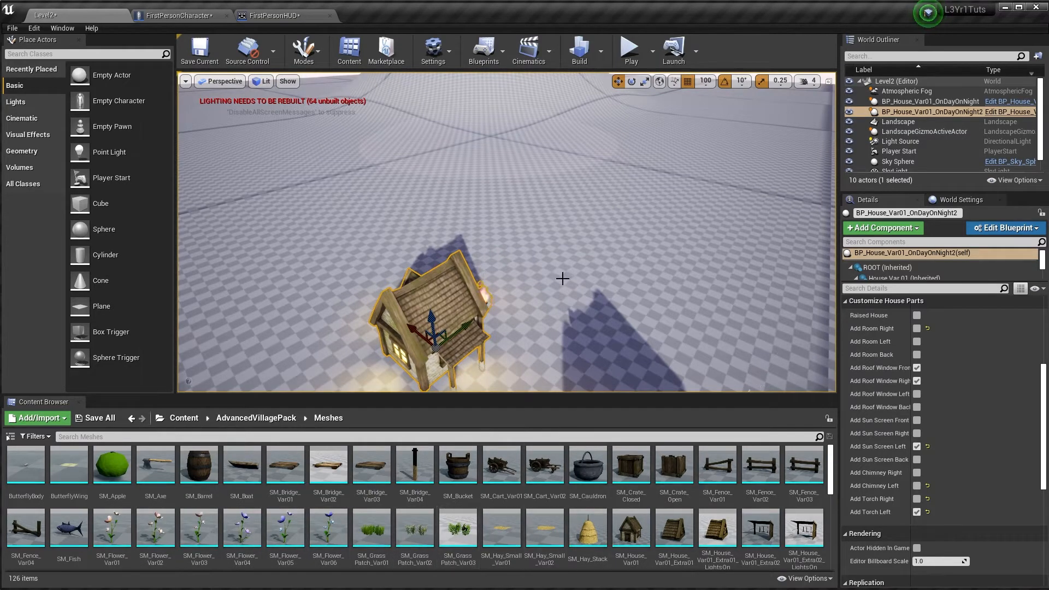
pyautogui.moveTo(562, 277)
pyautogui.mouseDown(button='right')
pyautogui.moveTo(581, 268)
pyautogui.moveTo(560, 254)
pyautogui.moveTo(505, 262)
pyautogui.moveTo(564, 276)
pyautogui.mouseUp(button='right')
pyautogui.scroll(-10, 307, 519)
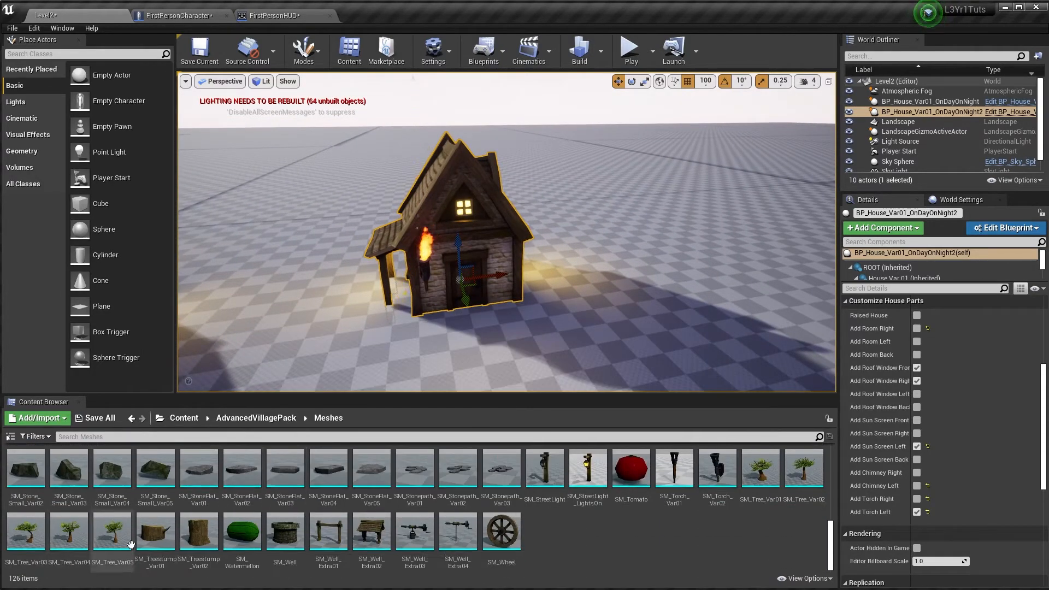
# Place four SM_Tree_Var05 trees in a row on the open landscape behind the houses
pyautogui.moveTo(560, 287); pyautogui.dragTo(688, 263, button='right')
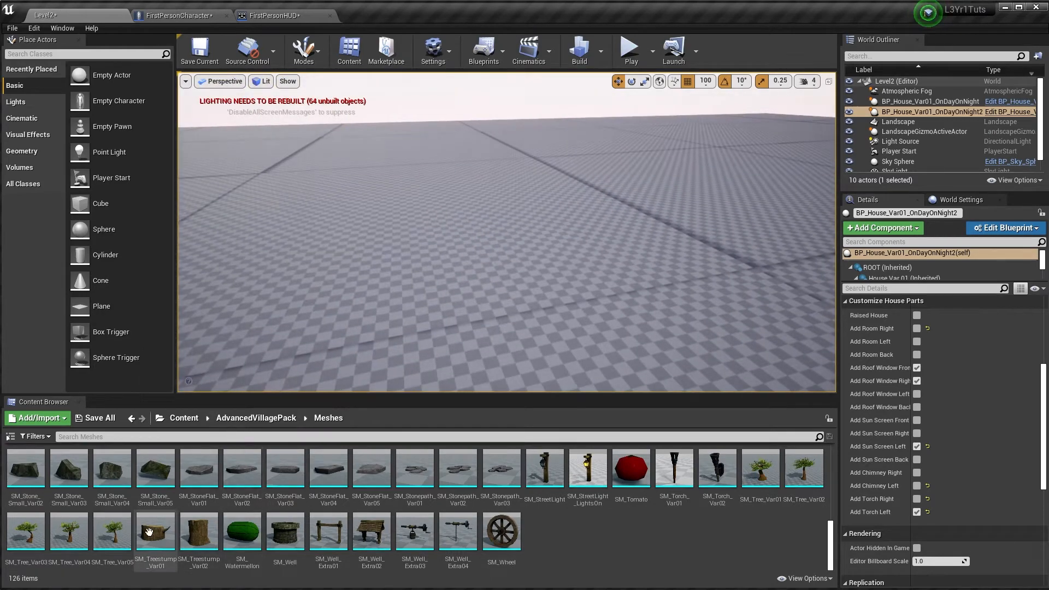
pyautogui.moveTo(112, 528); pyautogui.dragTo(478, 312)
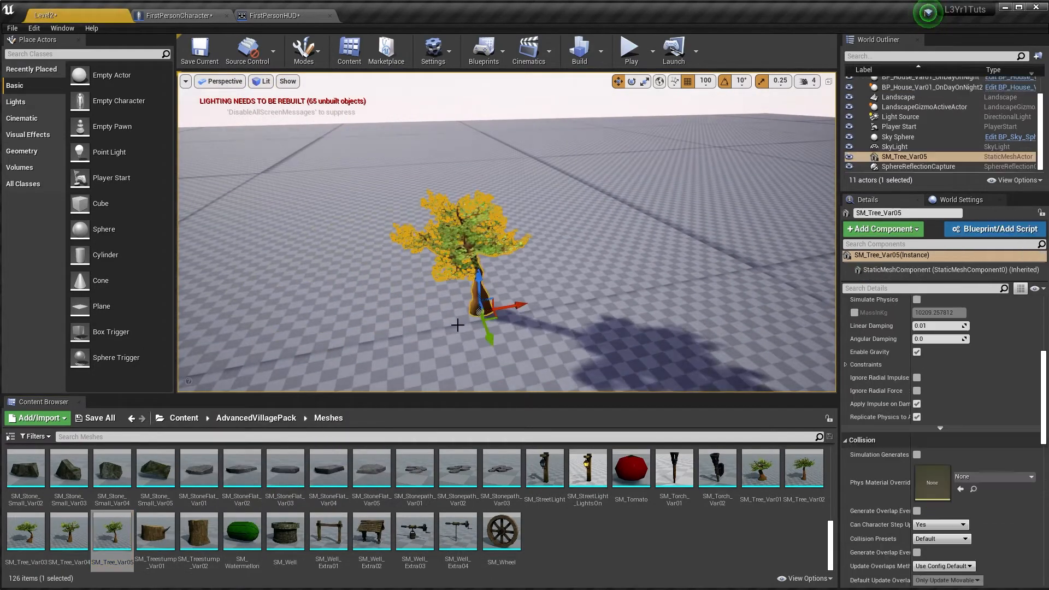
pyautogui.moveTo(108, 540); pyautogui.dragTo(574, 287)
pyautogui.moveTo(105, 533); pyautogui.dragTo(662, 249)
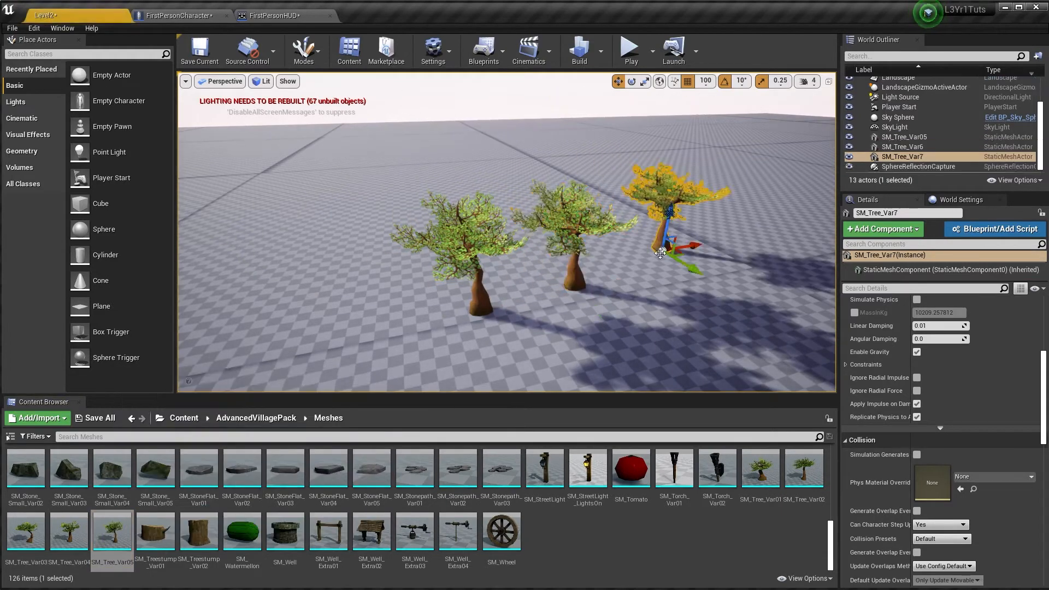
pyautogui.moveTo(113, 533); pyautogui.dragTo(338, 321)
pyautogui.moveTo(546, 307); pyautogui.dragTo(501, 270, button='right')
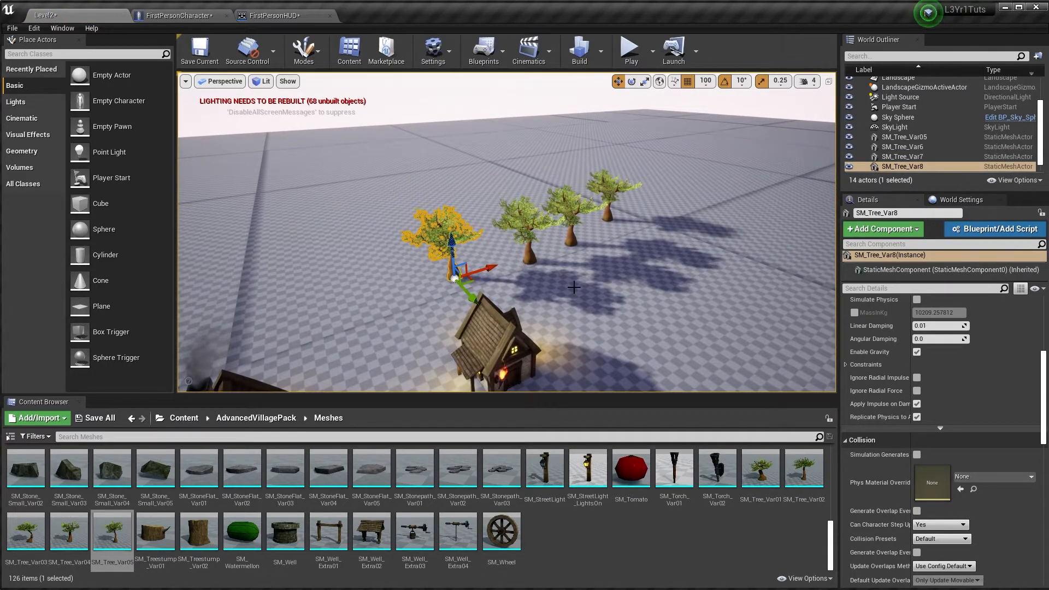
# Delete the four SM_Tree_Var05 trees from the level
pyautogui.press('Delete')
pyautogui.press('Delete')
pyautogui.press('Delete')
pyautogui.press('Delete')
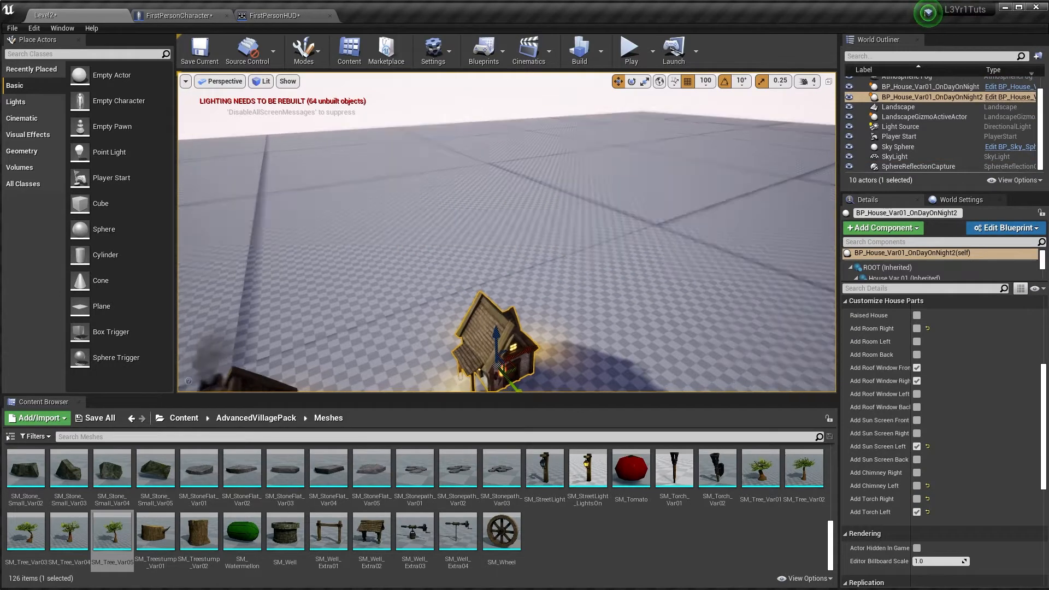
# Switch the level editor to Foliage editing mode with both houses in view
pyautogui.moveTo(506, 232); pyautogui.dragTo(557, 280, button='right')
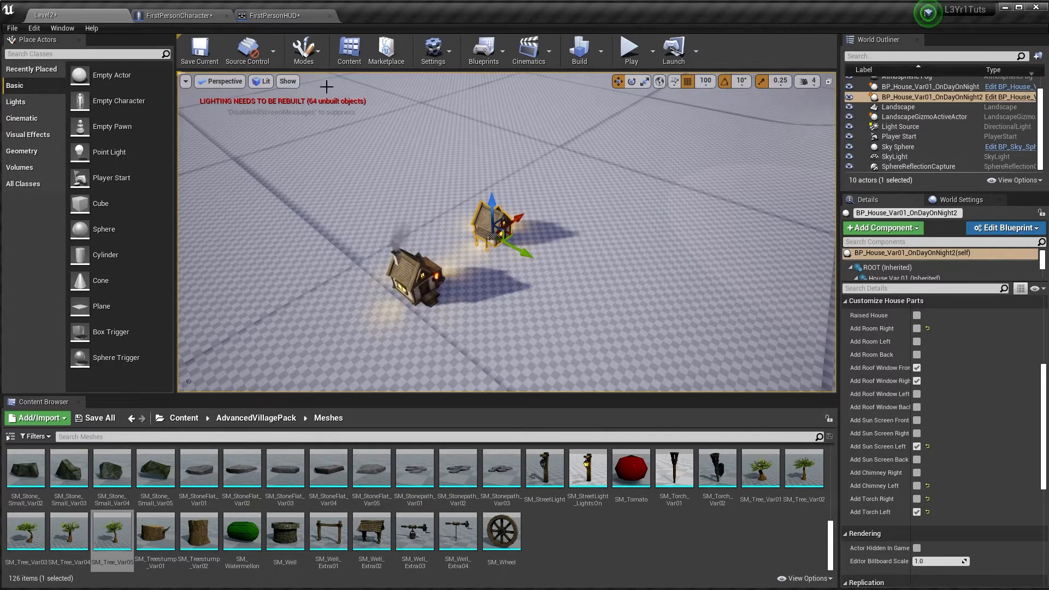
pyautogui.click(312, 55)
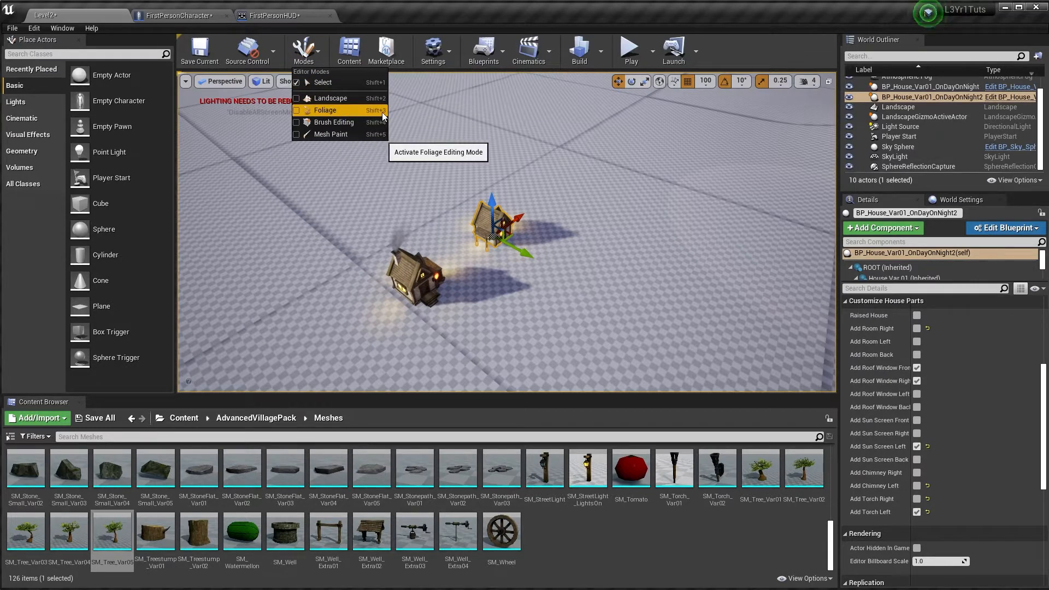
pyautogui.click(342, 112)
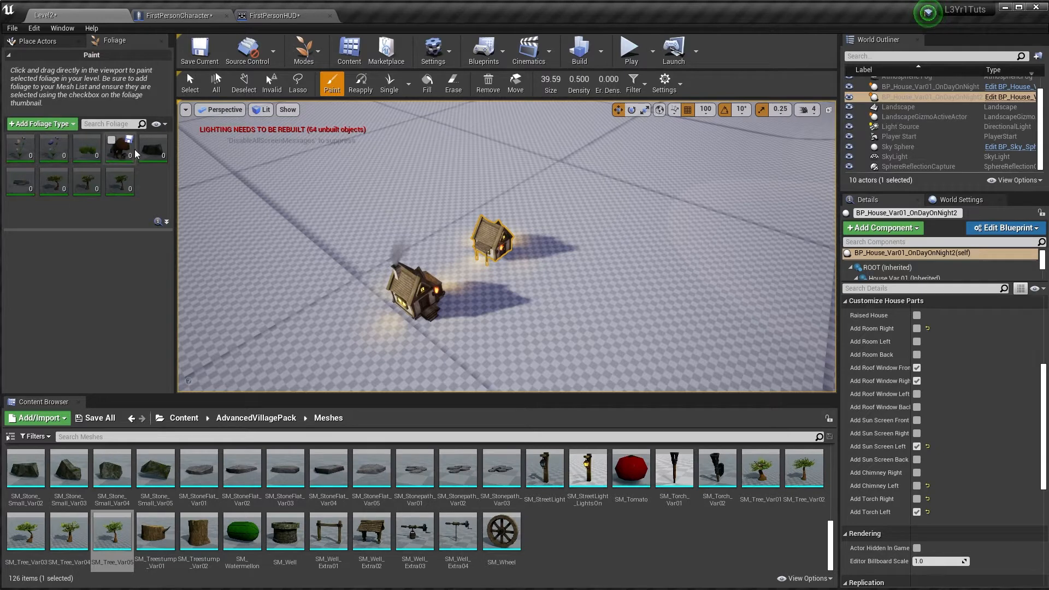
# Remove all existing foliage types, including the flowers, mushroom, stone path and trees, from the foliage list
pyautogui.click(34, 158)
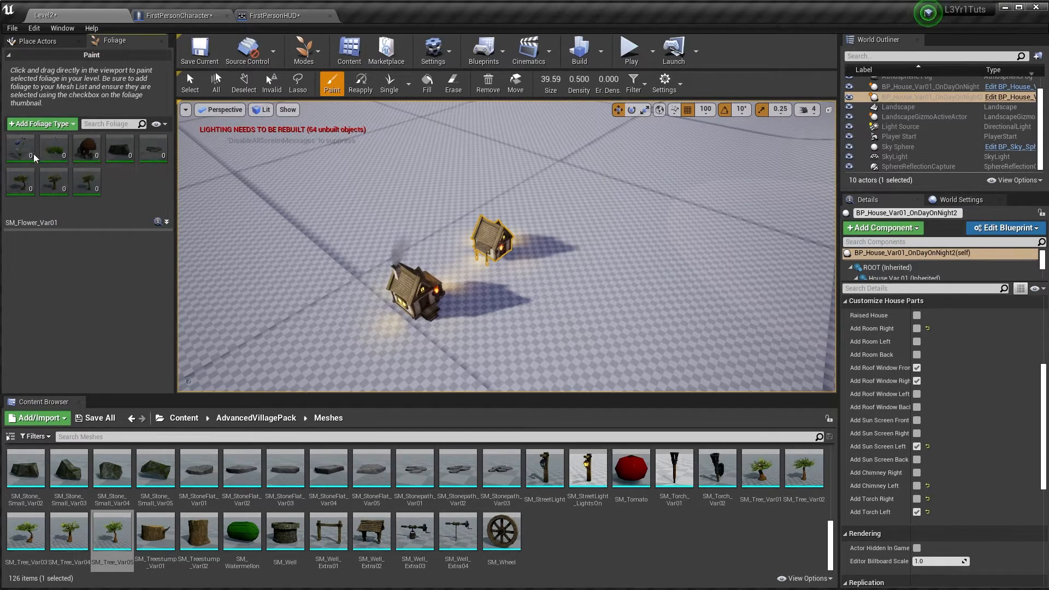
pyautogui.press('Delete')
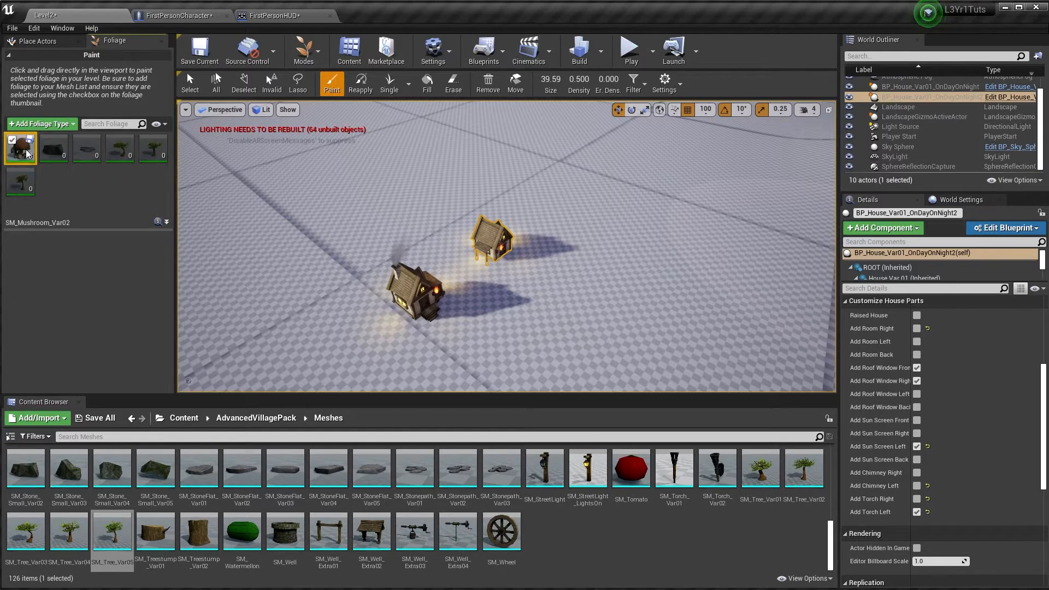
pyautogui.press('Delete')
pyautogui.click(26, 150)
pyautogui.press('Delete')
pyautogui.click(26, 150)
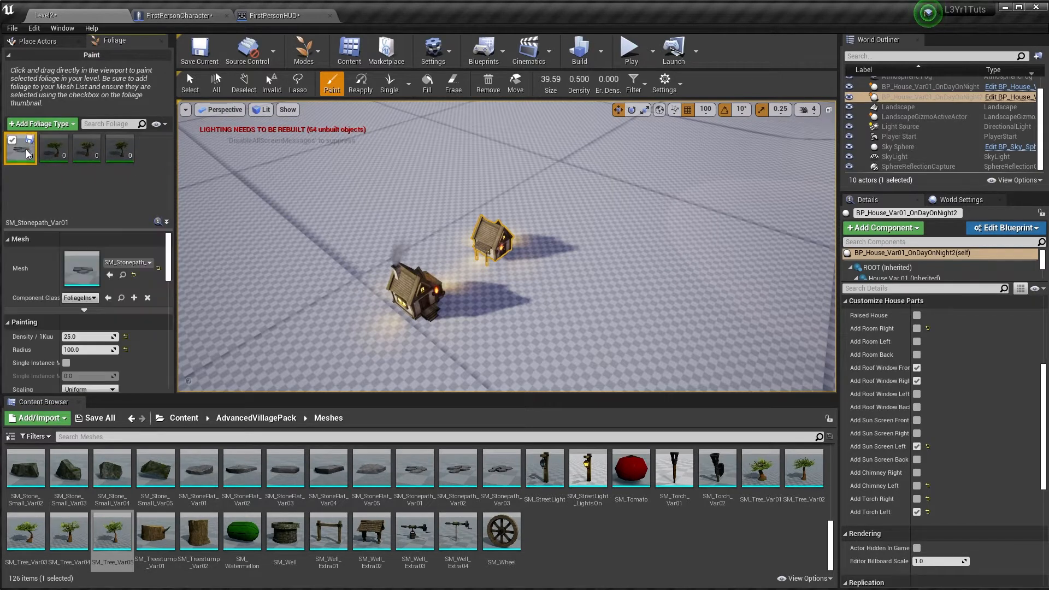
pyautogui.press('Delete')
pyautogui.click(26, 150)
pyautogui.press('Delete')
pyautogui.click(26, 150)
pyautogui.press('Delete')
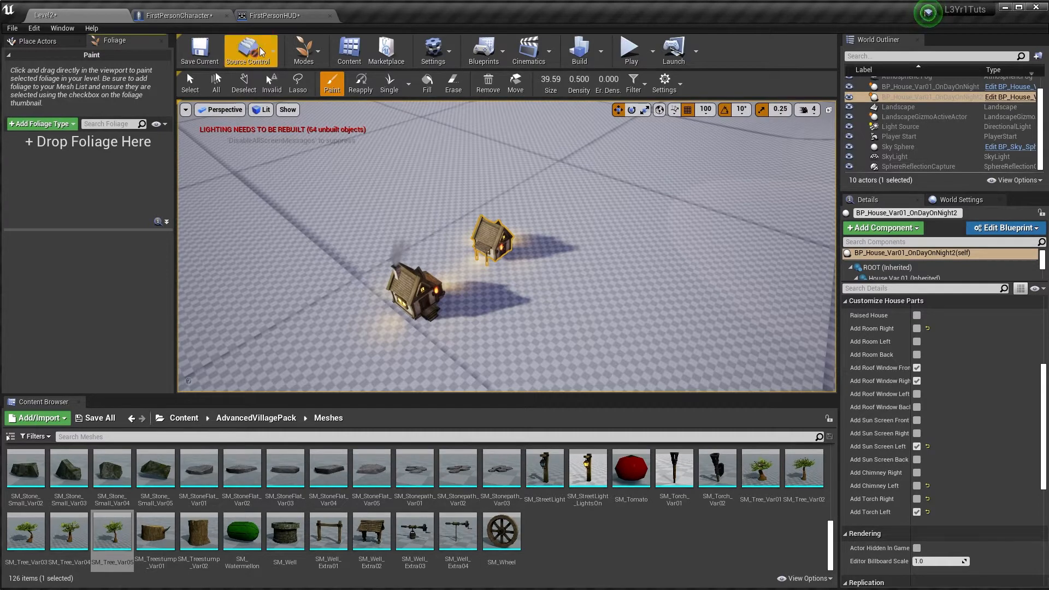
# Look over the hill and the flat ground around the houses for an open area to paint
pyautogui.moveTo(444, 188); pyautogui.dragTo(597, 188, button='right')
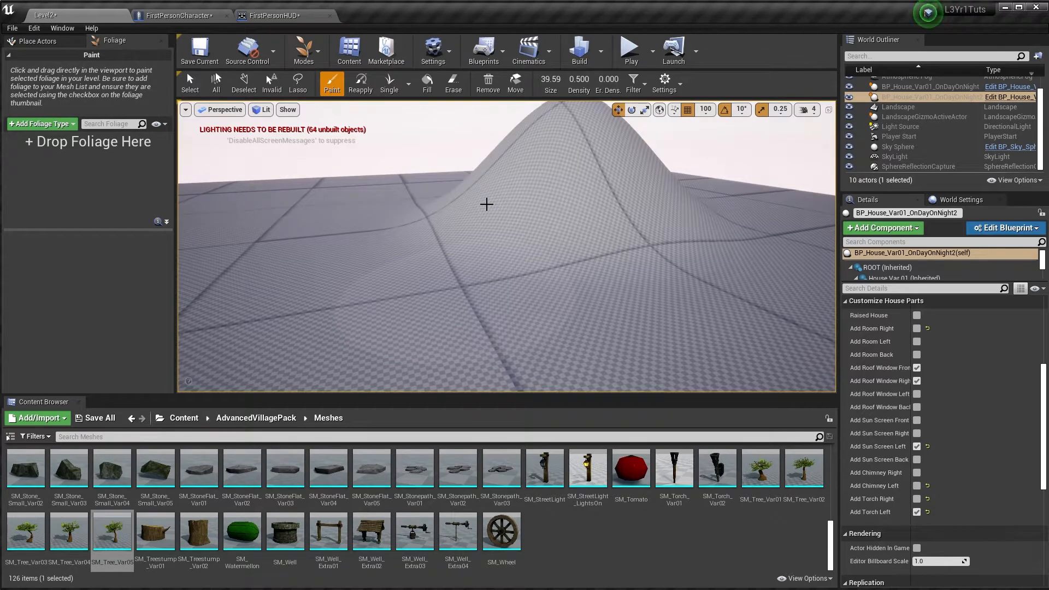
pyautogui.scroll(3, 615, 248)
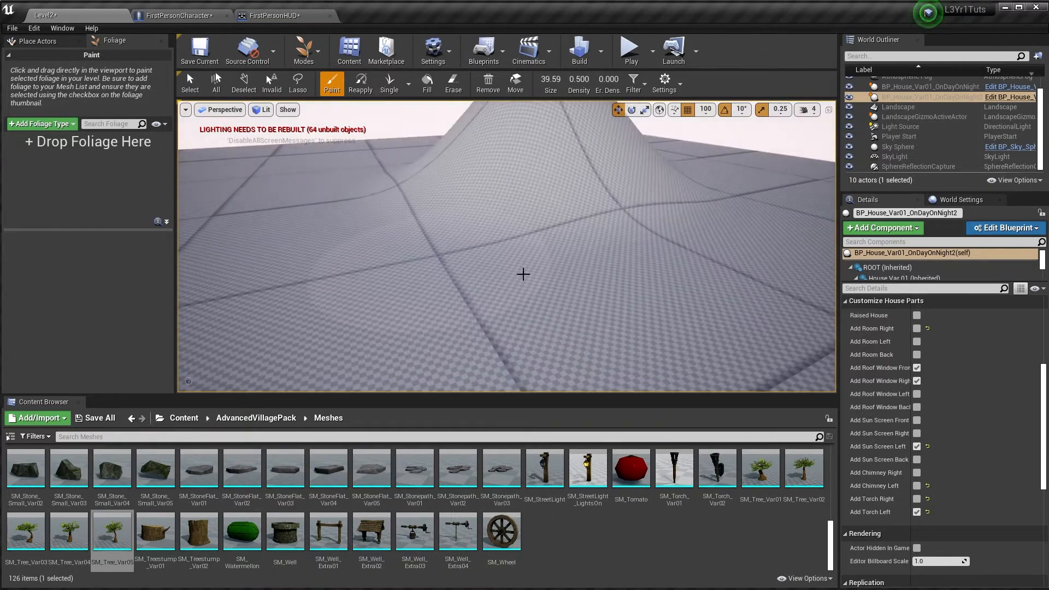
pyautogui.moveTo(517, 218); pyautogui.dragTo(578, 212, button='right')
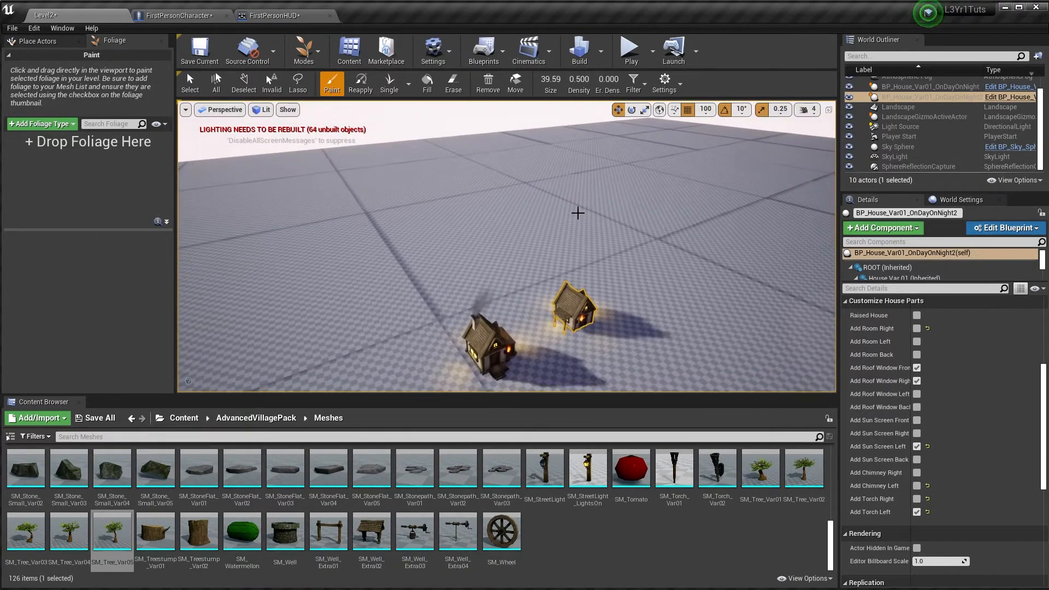
pyautogui.moveTo(398, 191); pyautogui.dragTo(699, 169, button='right')
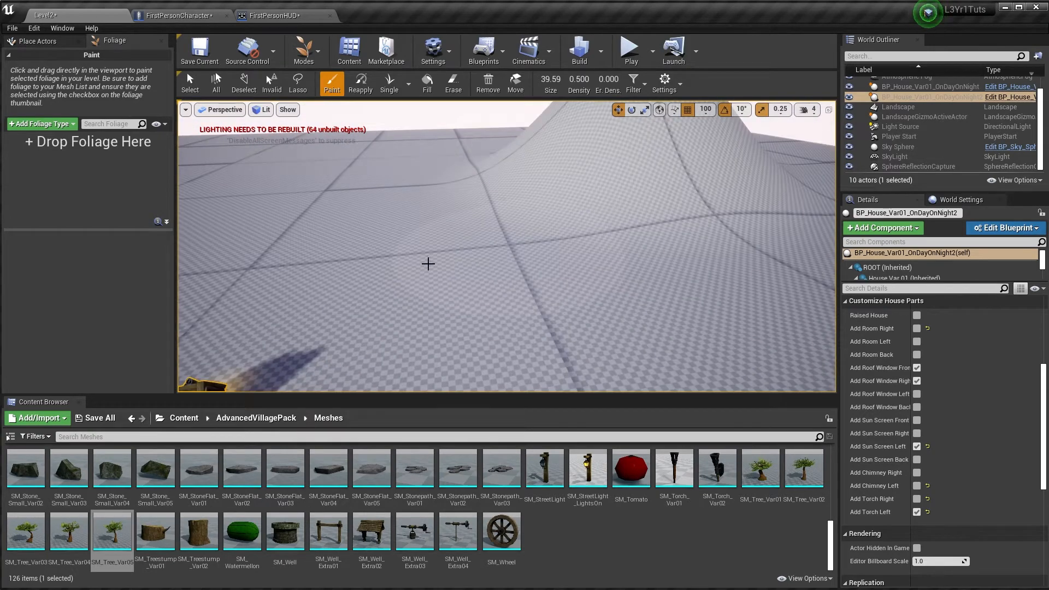
pyautogui.moveTo(428, 262); pyautogui.dragTo(279, 297, button='right')
pyautogui.press('w')
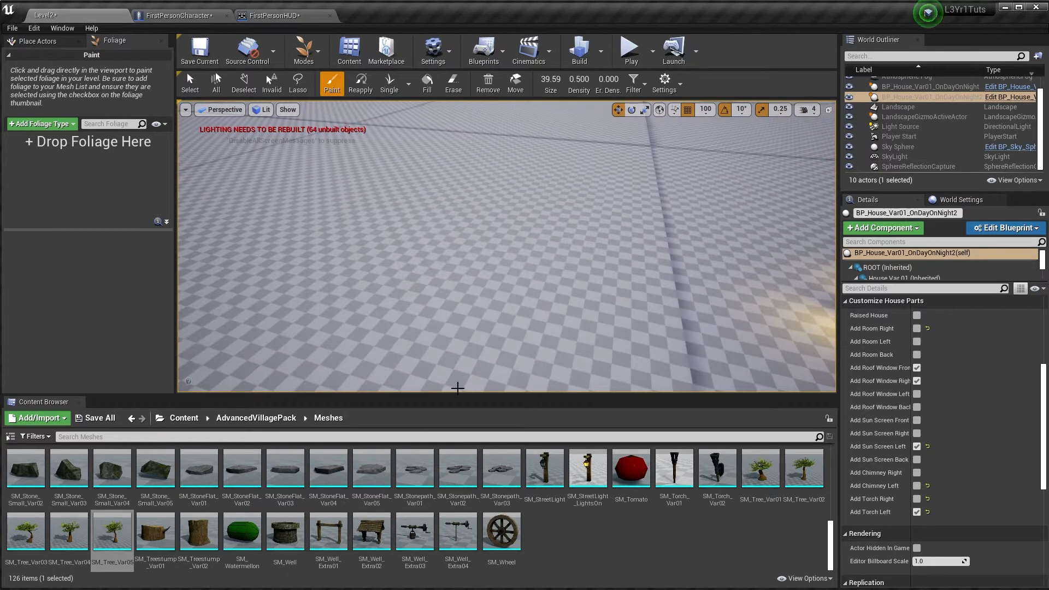
pyautogui.moveTo(367, 258); pyautogui.dragTo(426, 262, button='right')
pyautogui.press('s')
pyautogui.press('w')
pyautogui.moveTo(603, 257); pyautogui.dragTo(538, 263, button='right')
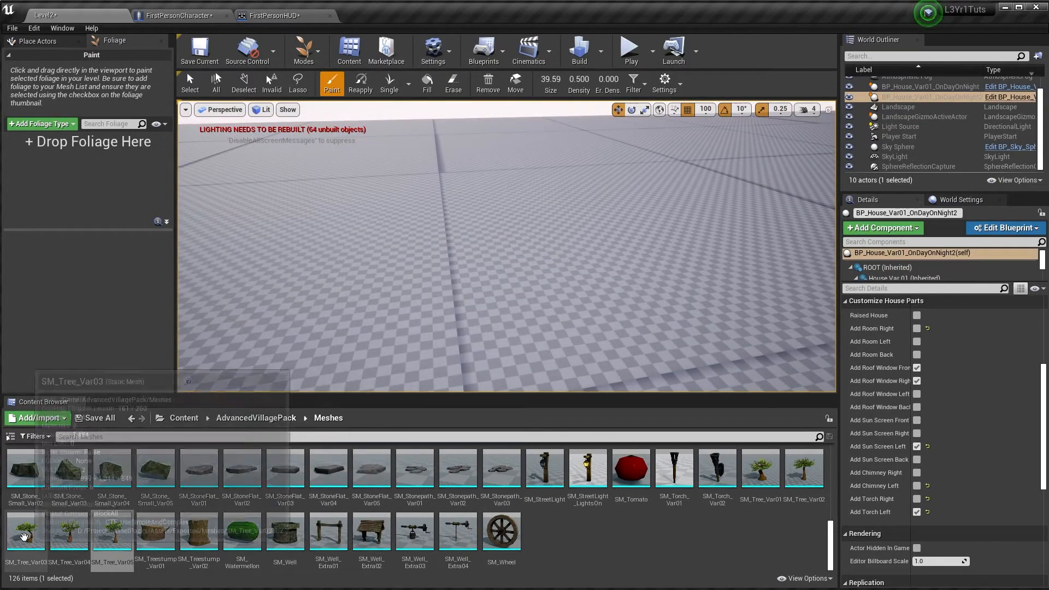
# Add SM_Tree_Var05 as a foliage type and review its Painting and Placement settings
pyautogui.moveTo(120, 542); pyautogui.dragTo(50, 157)
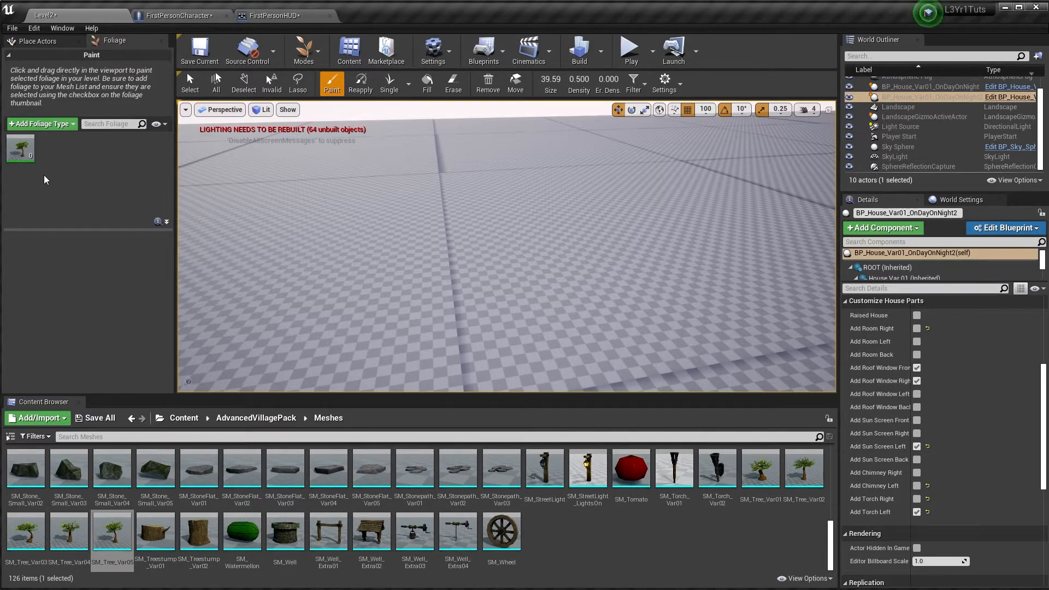
pyautogui.moveTo(28, 158)
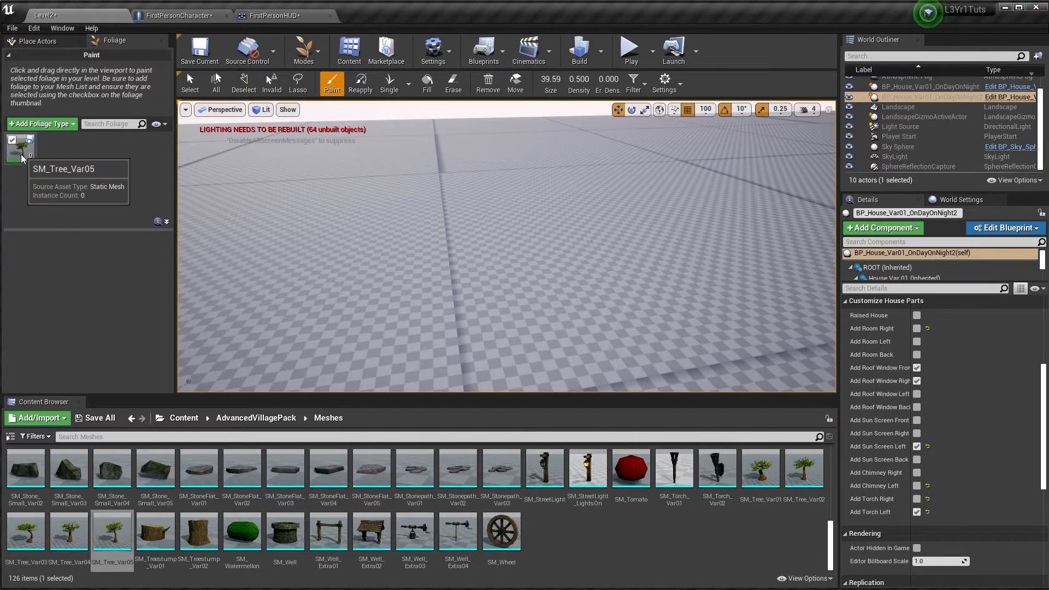
pyautogui.click(22, 158)
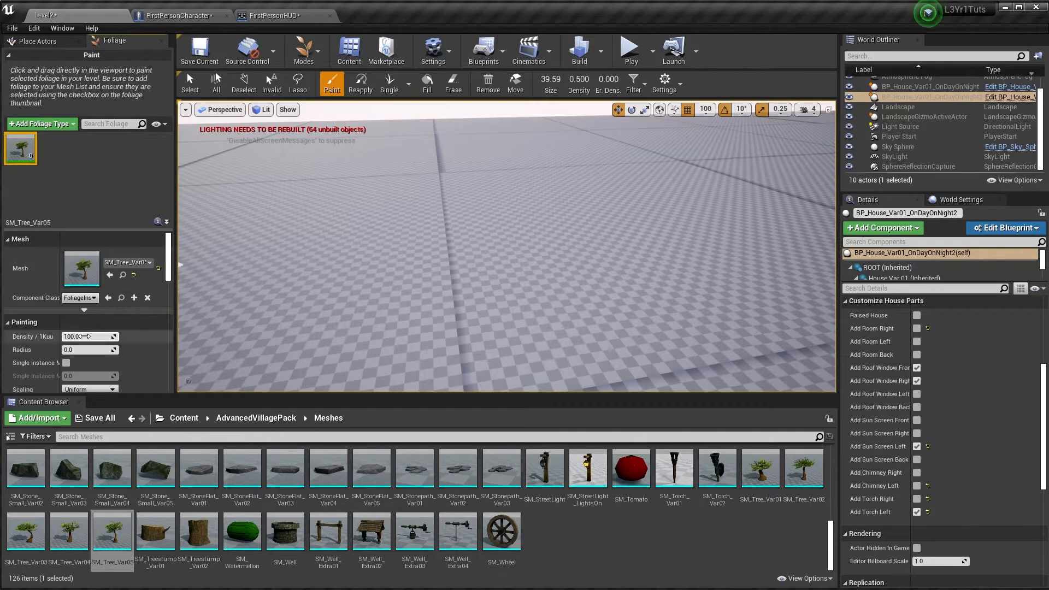
pyautogui.scroll(-2, 85, 340)
pyautogui.scroll(-2, 84, 339)
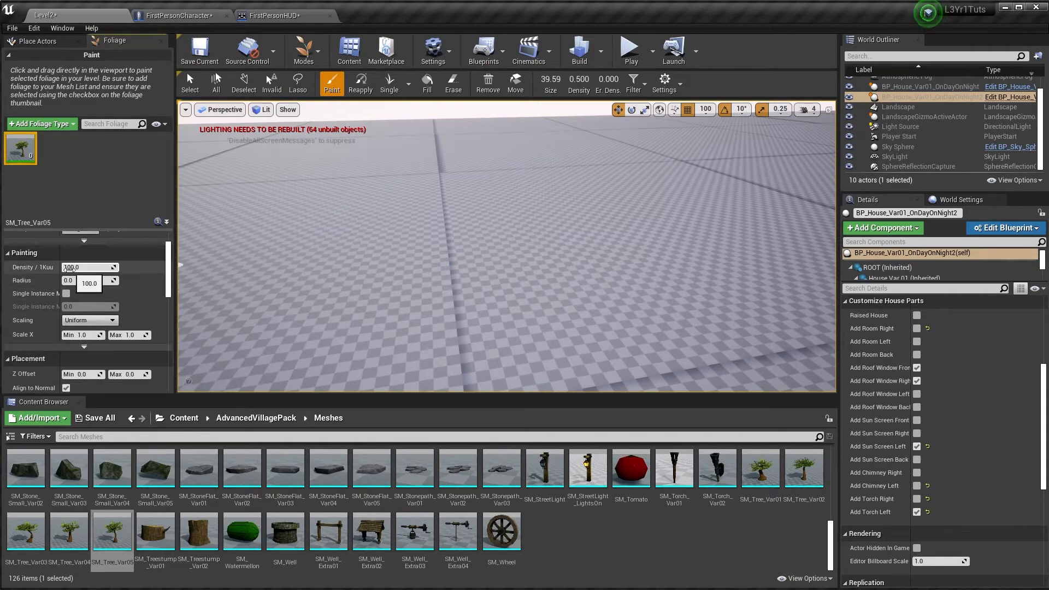
pyautogui.moveTo(548, 276); pyautogui.dragTo(634, 328, button='right')
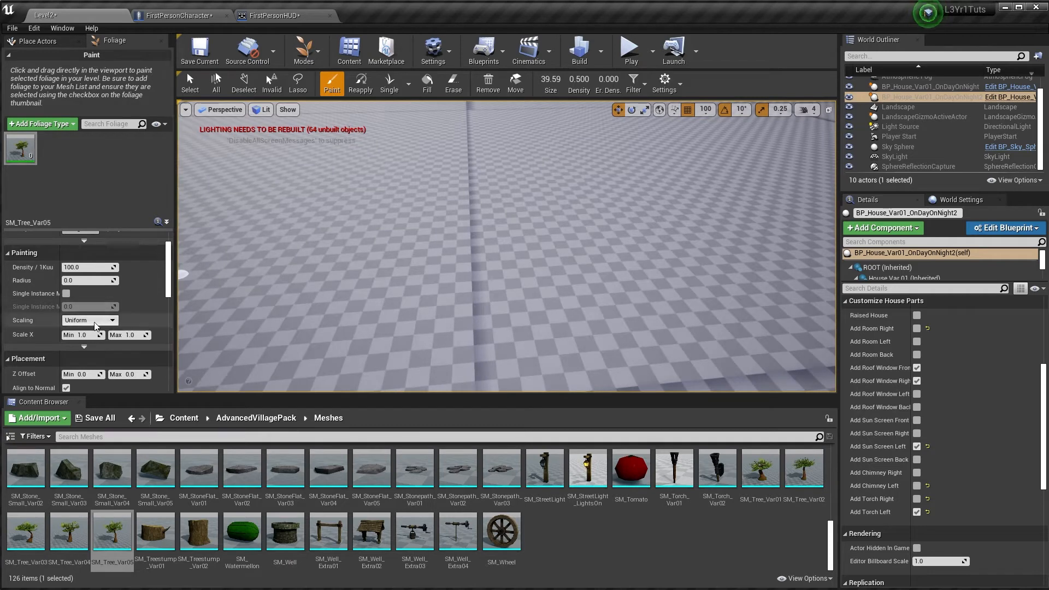
pyautogui.scroll(2, 134, 304)
pyautogui.scroll(-1, 135, 304)
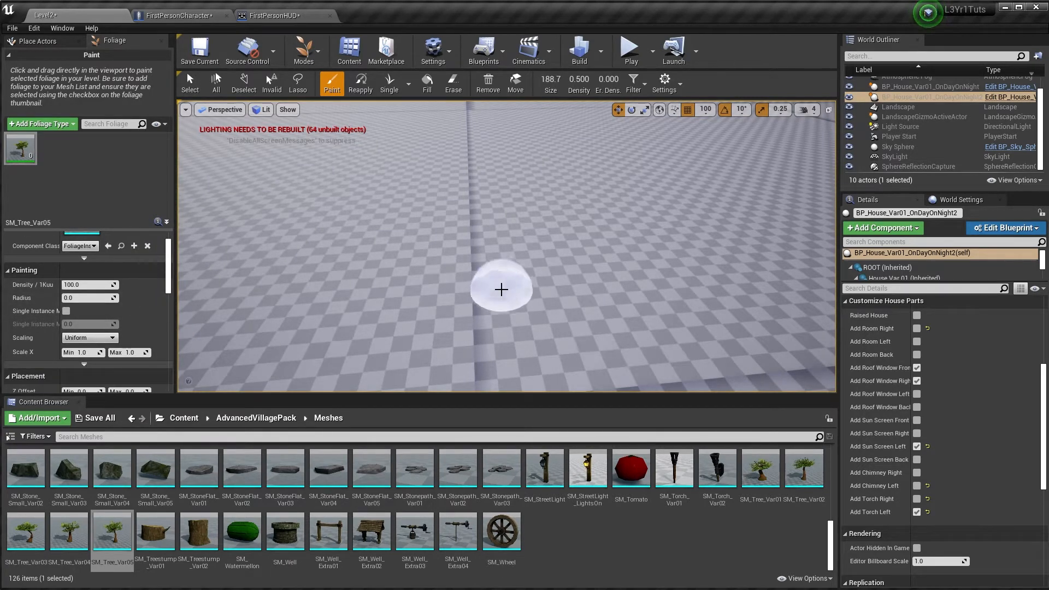
# Enlarge the foliage brush size to 392.2
pyautogui.press(']')
pyautogui.press(']')
pyautogui.press(']')
pyautogui.press(']')
pyautogui.press(']')
pyautogui.press(']')
pyautogui.press(']')
pyautogui.press(']')
pyautogui.press(']')
pyautogui.press(']')
pyautogui.press(']')
pyautogui.press(']')
pyautogui.press(']')
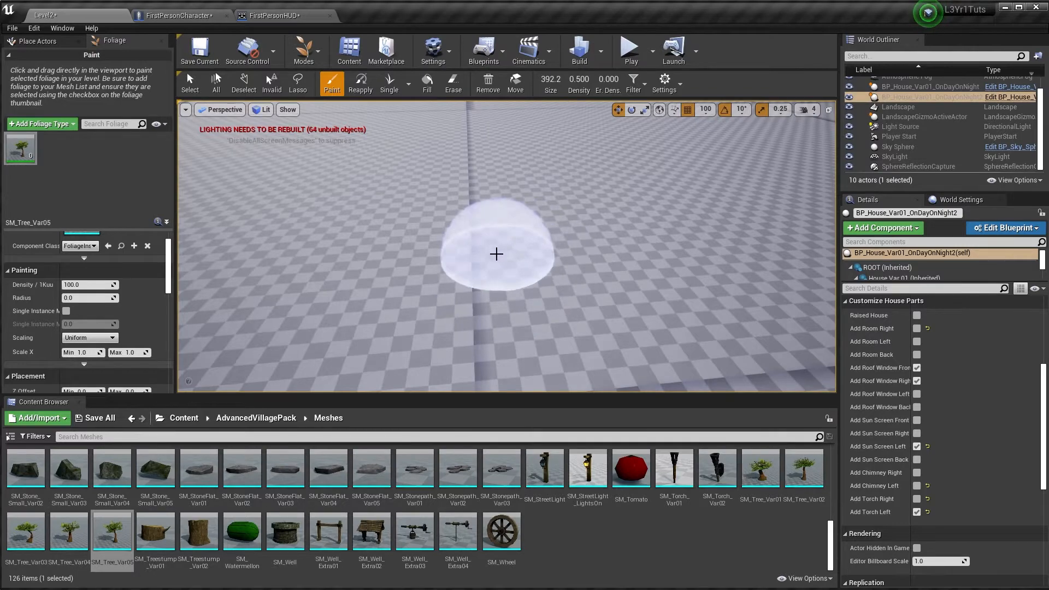
# Paint a test clump of SM_Tree_Var05 at density 100 on the open ground, inspect it and undo it
pyautogui.click(496, 254)
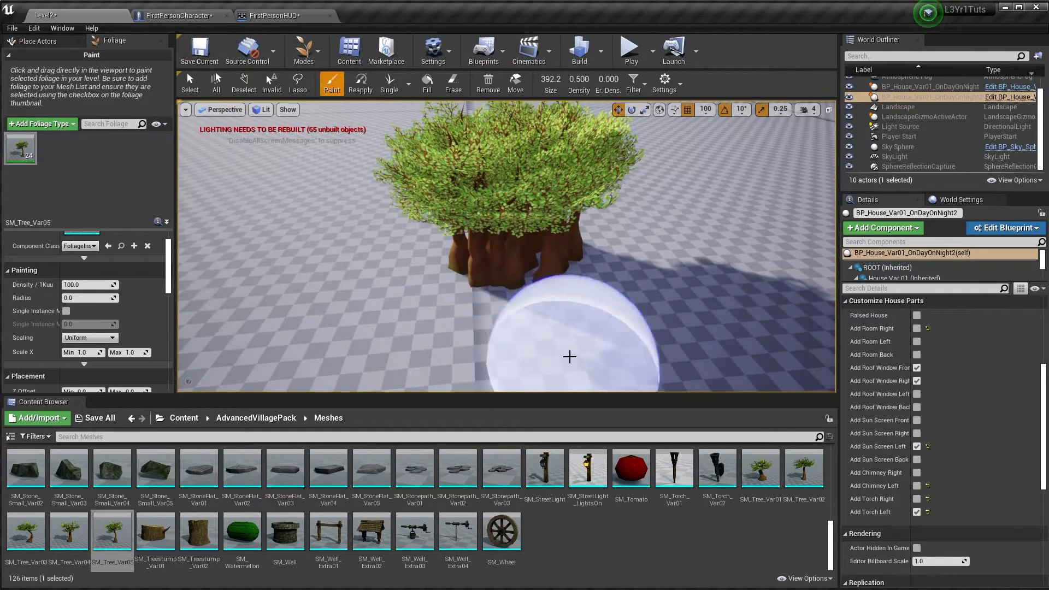
pyautogui.moveTo(642, 251)
pyautogui.mouseDown(button='right')
pyautogui.moveTo(764, 257)
pyautogui.moveTo(787, 230)
pyautogui.moveTo(775, 208)
pyautogui.moveTo(643, 255)
pyautogui.mouseUp(button='right')
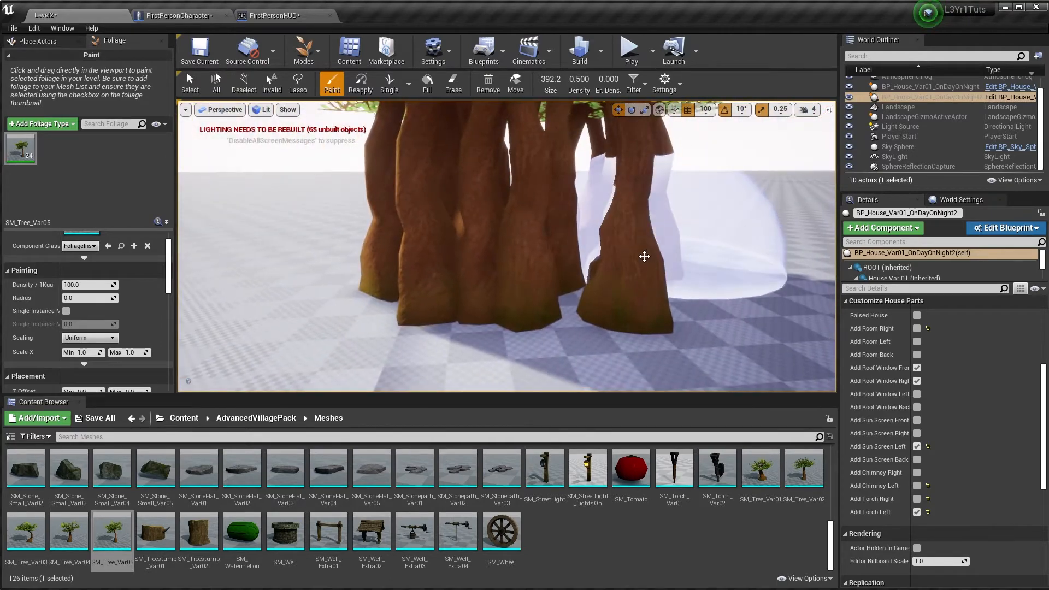
pyautogui.hotkey('ctrl', 'z')
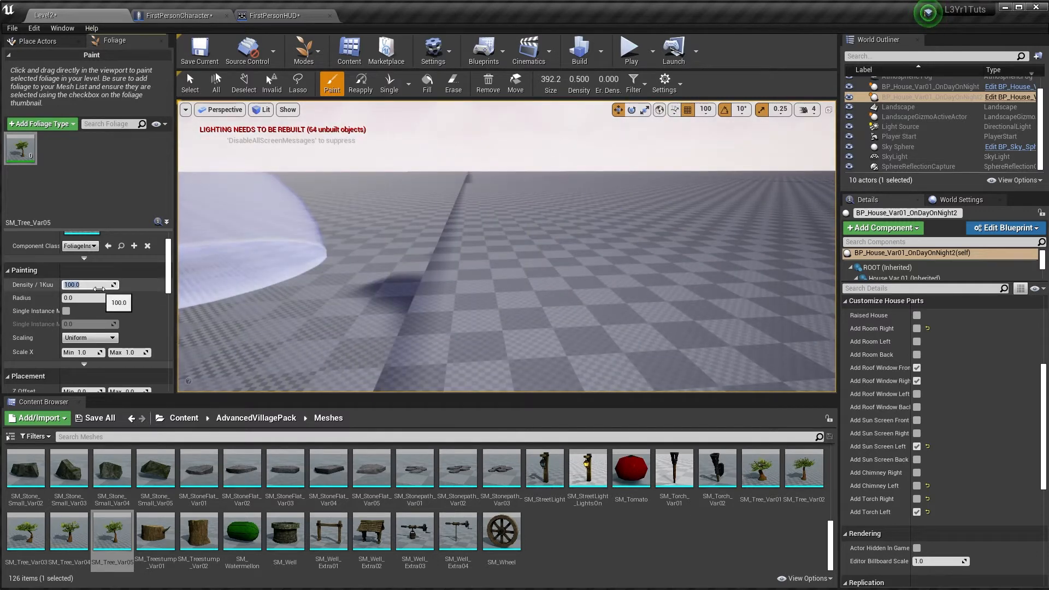
# Set the SM_Tree_Var05 density to 1.0 and paint a single tree on the open ground
pyautogui.press('Return')
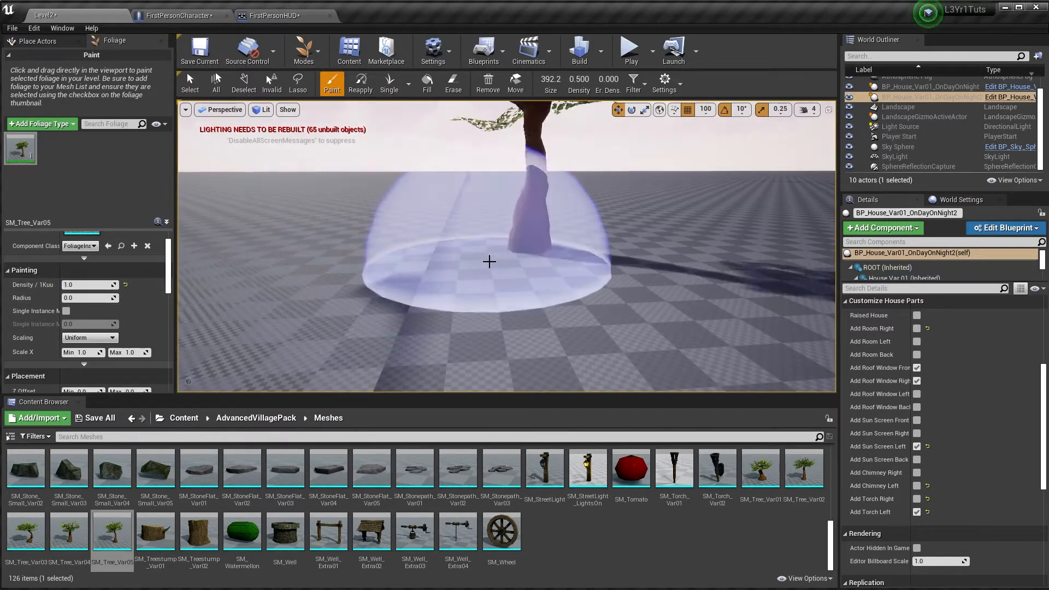
pyautogui.press('s')
pyautogui.moveTo(464, 276)
pyautogui.mouseDown(button='right')
pyautogui.moveTo(465, 256)
pyautogui.moveTo(476, 299)
pyautogui.moveTo(471, 292)
pyautogui.mouseUp(button='right')
pyautogui.press('e')
pyautogui.press('w')
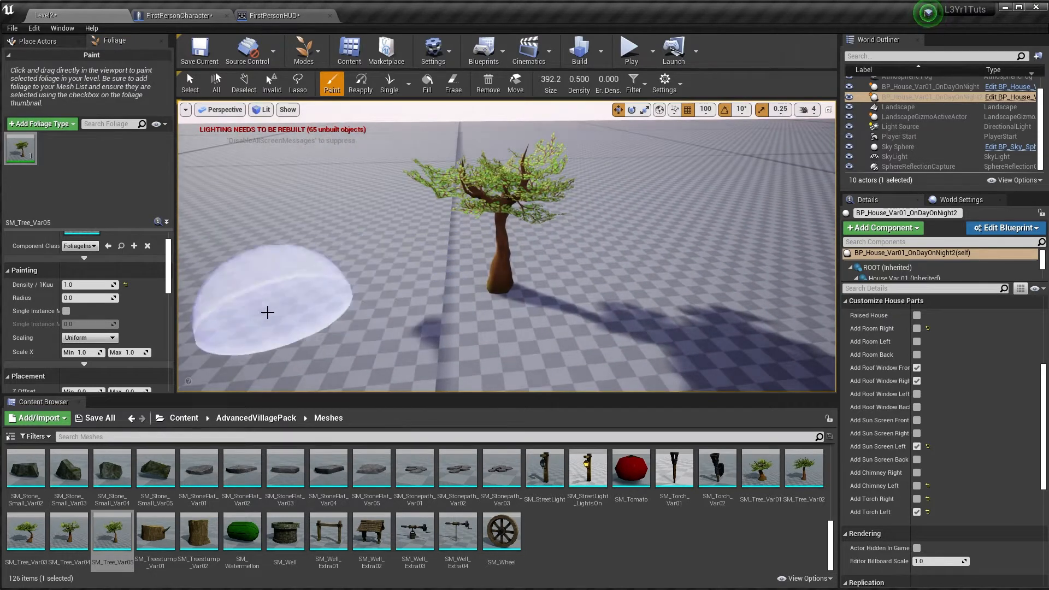
# Paint three more SM_Tree_Var05 trees around the first one and compare how each is rotated
pyautogui.click(306, 286)
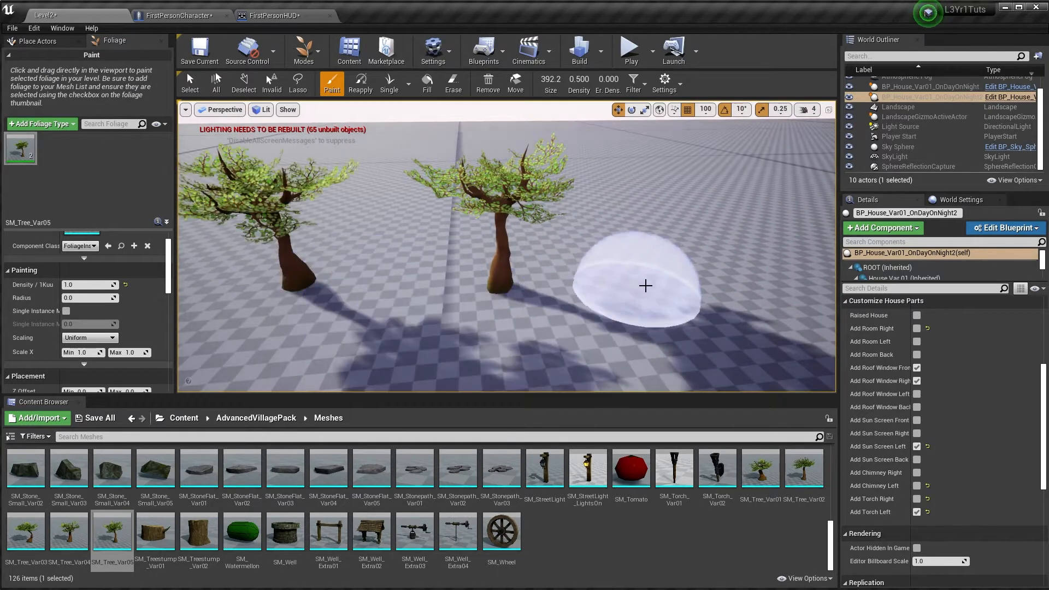
pyautogui.click(649, 281)
pyautogui.click(457, 325)
pyautogui.press('s')
pyautogui.moveTo(606, 331)
pyautogui.mouseDown(button='right')
pyautogui.moveTo(599, 283)
pyautogui.moveTo(599, 328)
pyautogui.mouseUp(button='right')
pyautogui.press('w')
pyautogui.press('s')
pyautogui.press('w')
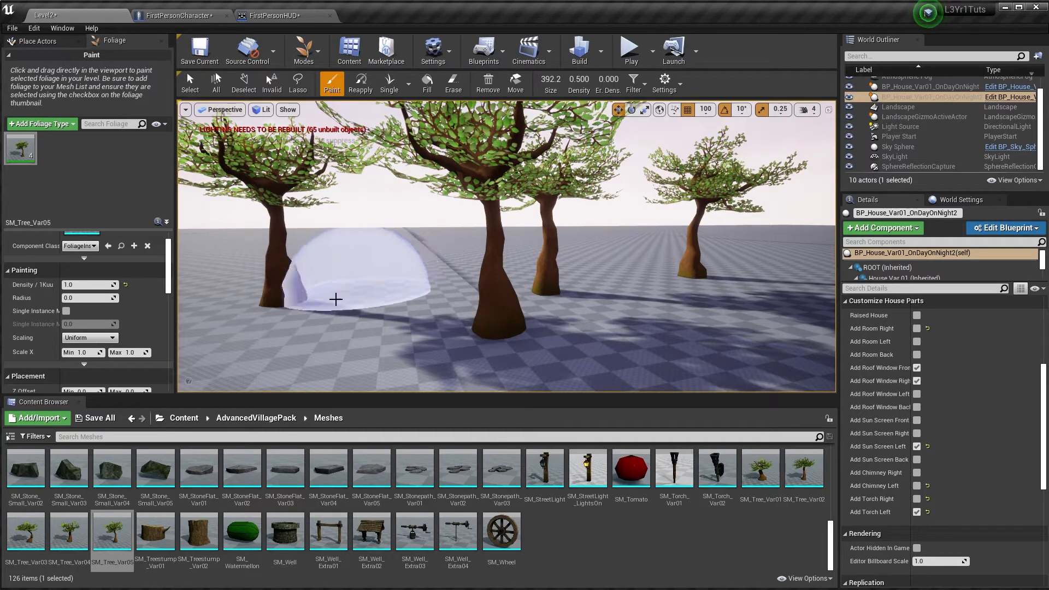
pyautogui.press('s')
pyautogui.moveTo(672, 319); pyautogui.dragTo(681, 360, button='right')
pyautogui.press('e')
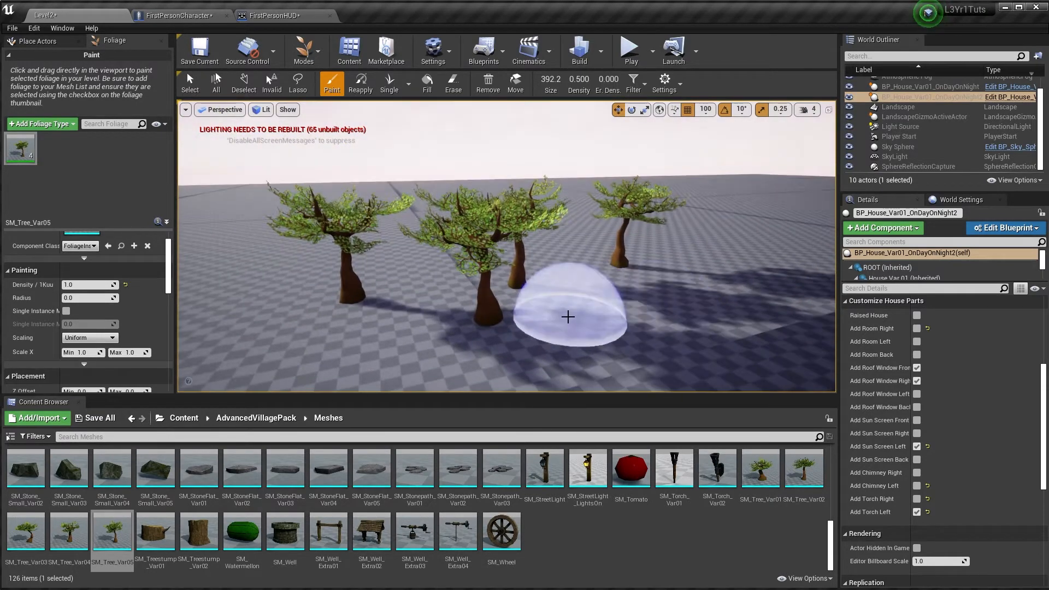
# Undo the four painted SM_Tree_Var05 trees
pyautogui.hotkey('ctrl', 'z')
pyautogui.hotkey('ctrl', 'z')
pyautogui.hotkey('ctrl', 'z')
pyautogui.hotkey('ctrl', 'z')
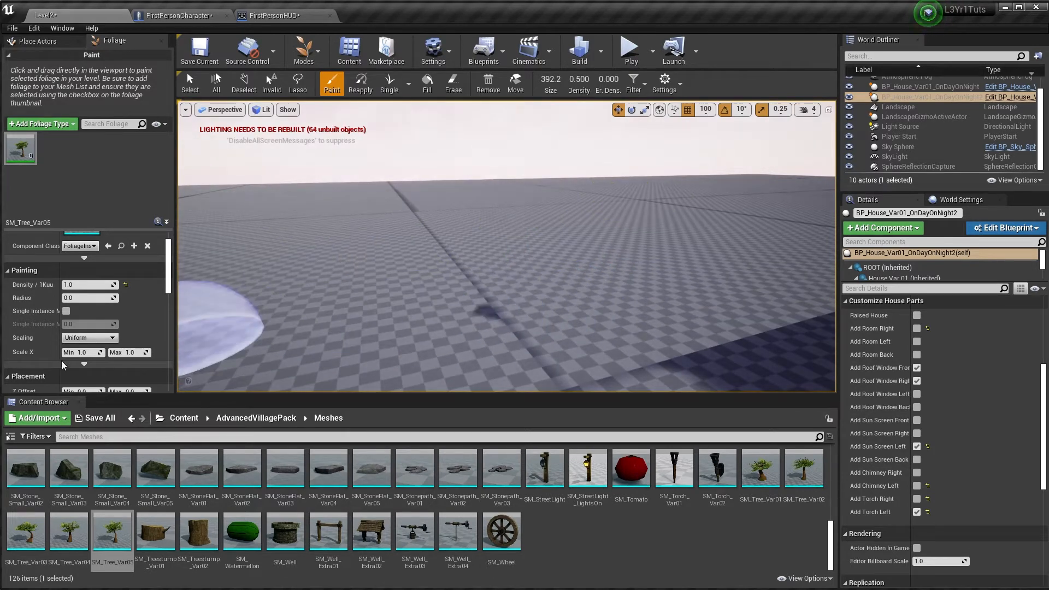
# Turn off Random Yaw for SM_Tree_Var05, paint a row of trees in one stroke and compare their orientation
pyautogui.scroll(-5, 73, 326)
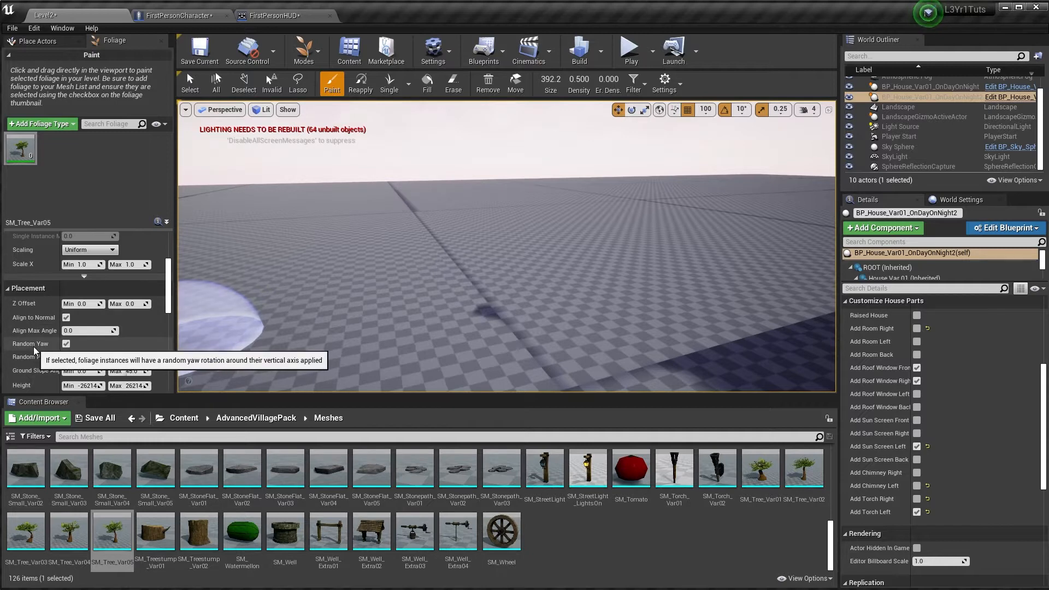
pyautogui.click(66, 344)
pyautogui.moveTo(404, 311); pyautogui.dragTo(403, 315, button='right')
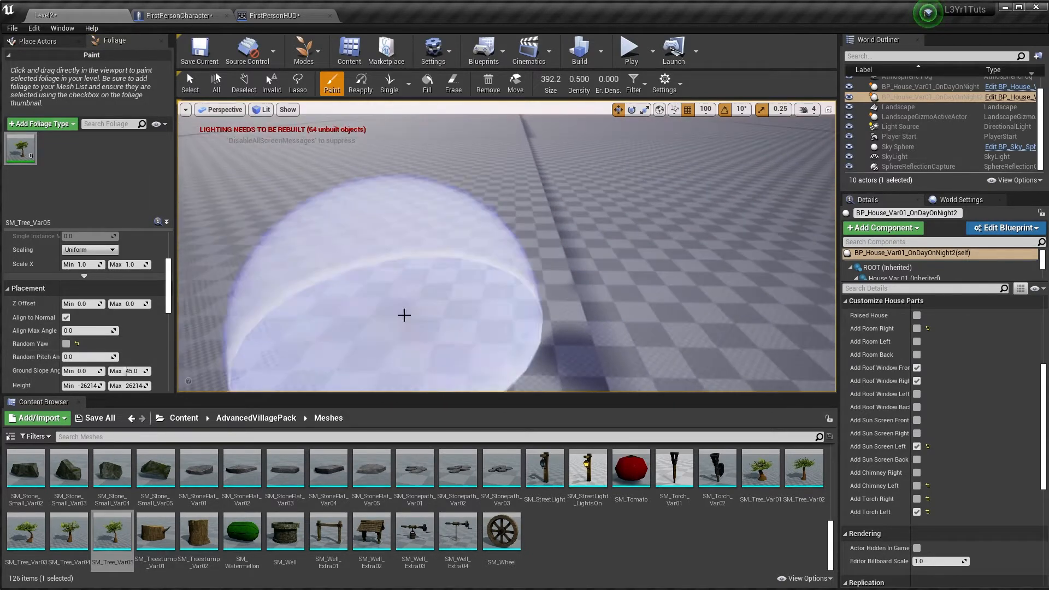
pyautogui.moveTo(404, 315)
pyautogui.mouseDown()
pyautogui.moveTo(342, 257)
pyautogui.moveTo(791, 235)
pyautogui.mouseUp()
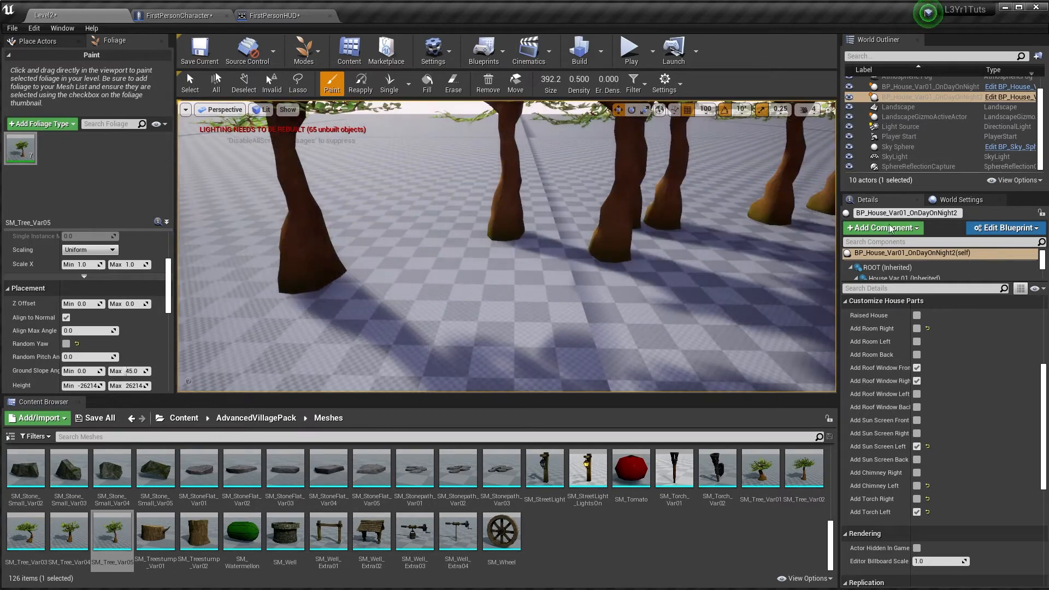
pyautogui.press('s')
pyautogui.moveTo(710, 247)
pyautogui.mouseDown(button='right')
pyautogui.moveTo(710, 202)
pyautogui.moveTo(708, 213)
pyautogui.mouseUp(button='right')
pyautogui.press('w')
pyautogui.press('w')
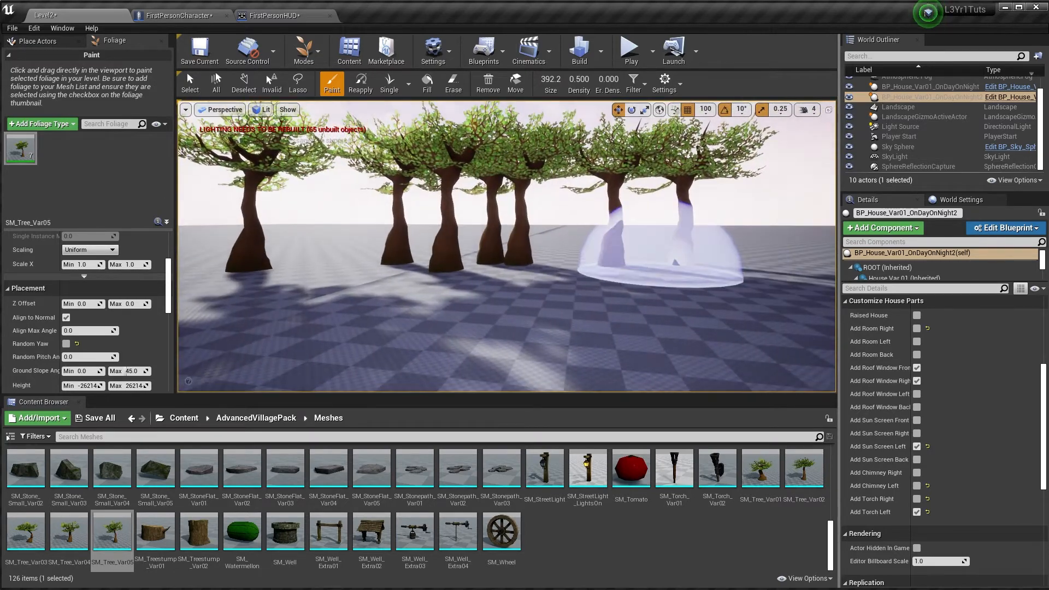
pyautogui.moveTo(661, 257)
pyautogui.mouseDown(button='right')
pyautogui.moveTo(688, 257)
pyautogui.moveTo(567, 296)
pyautogui.mouseUp(button='right')
# Undo the painted row of trees and turn Random Yaw back on for SM_Tree_Var05
pyautogui.hotkey('ctrl', 'z')
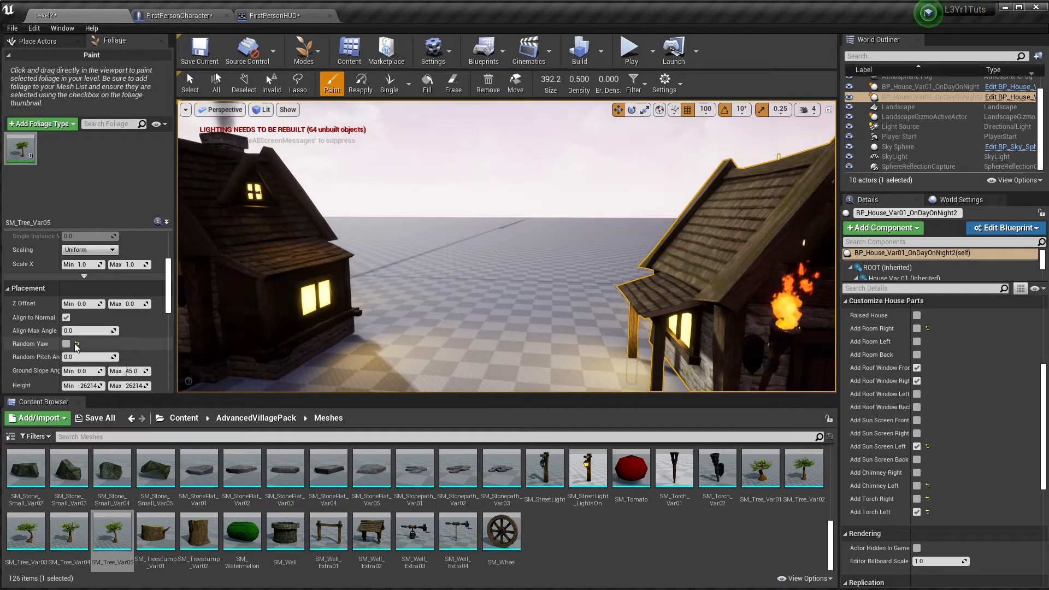
pyautogui.click(65, 344)
pyautogui.moveTo(506, 245)
pyautogui.mouseDown(button='right')
pyautogui.moveTo(511, 237)
pyautogui.moveTo(511, 305)
pyautogui.moveTo(494, 290)
pyautogui.moveTo(505, 281)
pyautogui.mouseUp(button='right')
pyautogui.scroll(3, 48, 277)
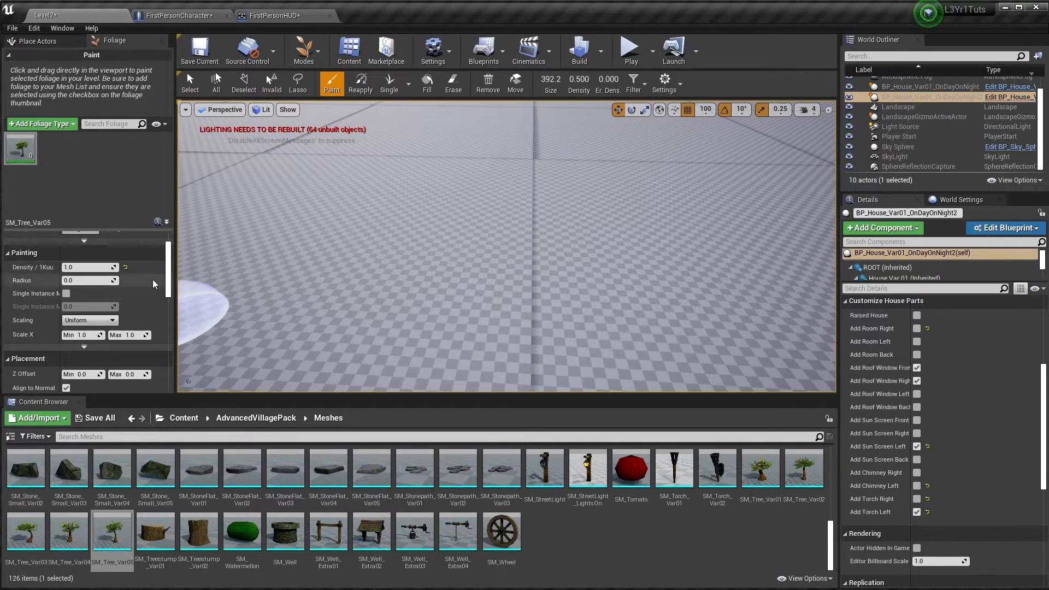
# Paint a few SM_Tree_Var05 trees close together on the flat ground and inspect the spacing between their trunks
pyautogui.click(433, 310)
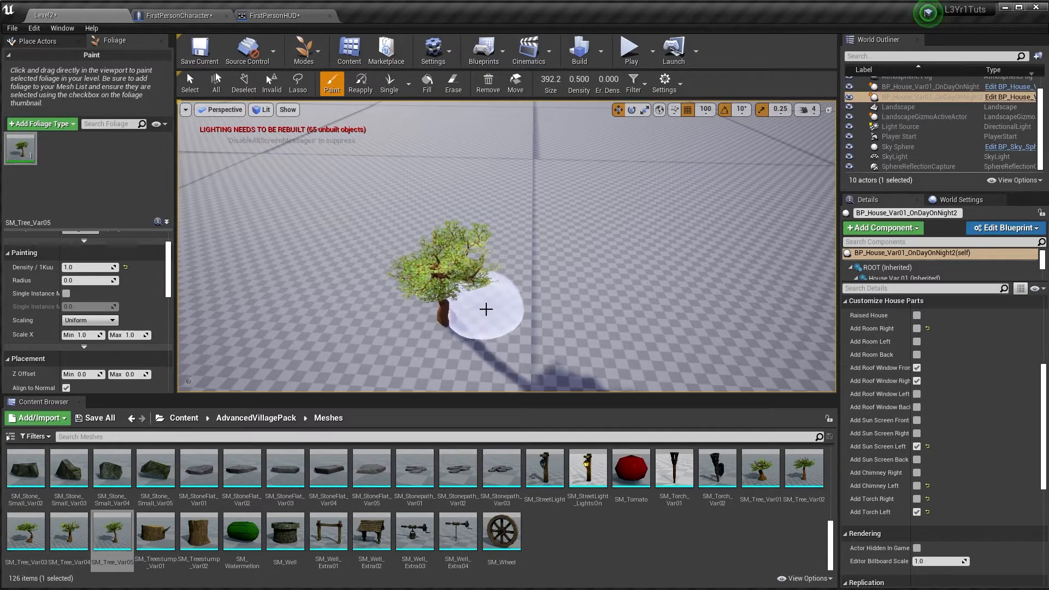
pyautogui.click(486, 309)
pyautogui.click(510, 342)
pyautogui.moveTo(510, 342)
pyautogui.mouseDown(button='right')
pyautogui.moveTo(510, 377)
pyautogui.moveTo(399, 371)
pyautogui.moveTo(531, 340)
pyautogui.mouseUp(button='right')
pyautogui.press('w')
pyautogui.moveTo(628, 323); pyautogui.dragTo(660, 322, button='right')
pyautogui.press('s')
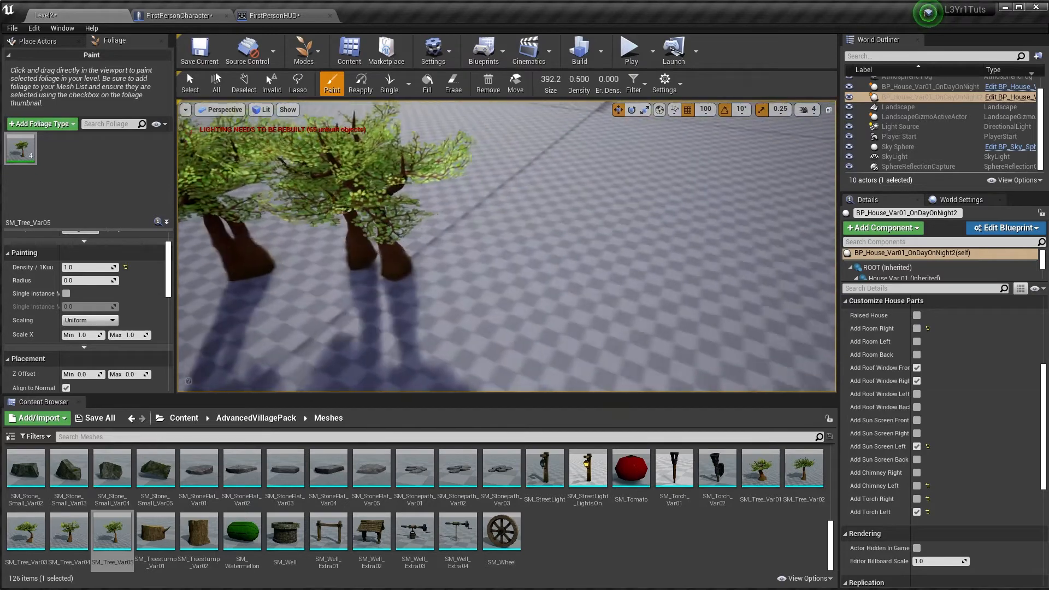
pyautogui.moveTo(612, 289); pyautogui.dragTo(569, 285, button='right')
# Undo the closely spaced SM_Tree_Var05 trees
pyautogui.hotkey('ctrl', 'z')
pyautogui.hotkey('ctrl', 'z')
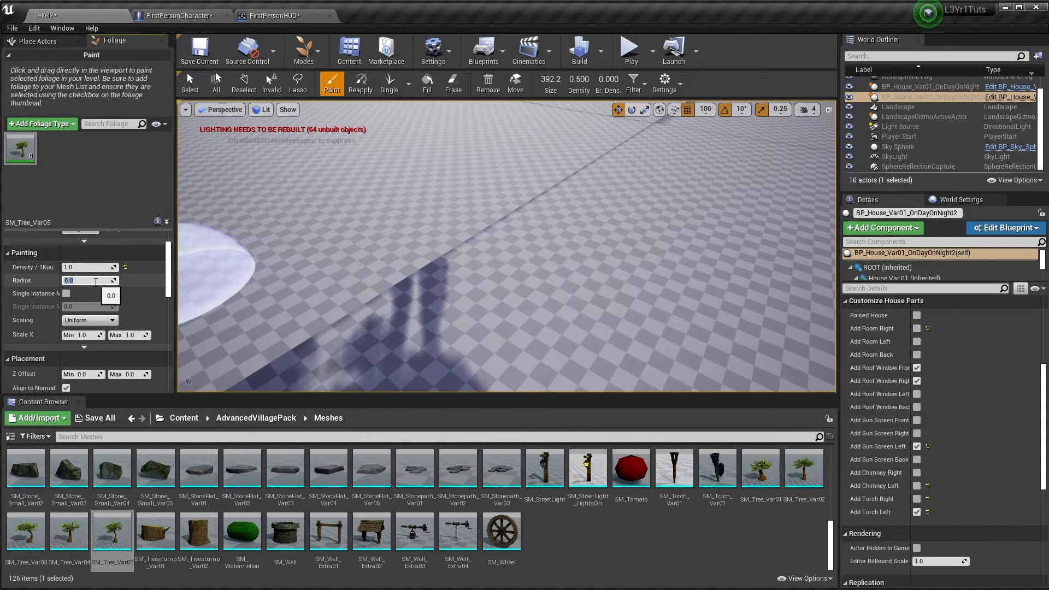
# Leave Foliage mode, place an additive Box geometry brush on the flat ground and view it as a size reference
pyautogui.moveTo(472, 331)
pyautogui.mouseDown(button='right')
pyautogui.moveTo(574, 331)
pyautogui.moveTo(634, 377)
pyautogui.moveTo(666, 377)
pyautogui.moveTo(699, 372)
pyautogui.moveTo(710, 327)
pyautogui.moveTo(677, 372)
pyautogui.moveTo(650, 361)
pyautogui.mouseUp(button='right')
pyautogui.press('w')
pyautogui.press('w')
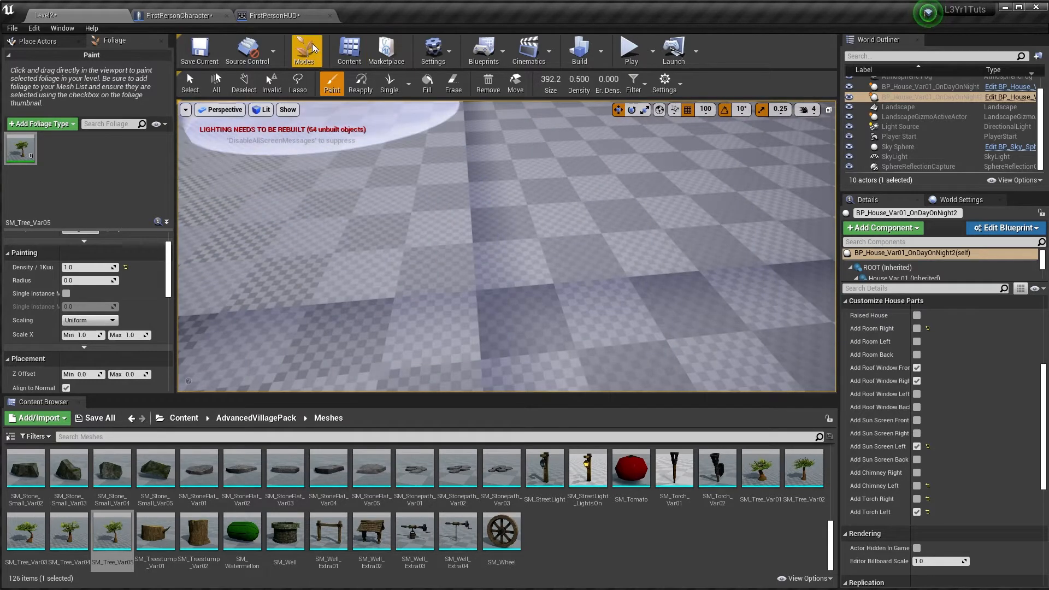
pyautogui.click(315, 83)
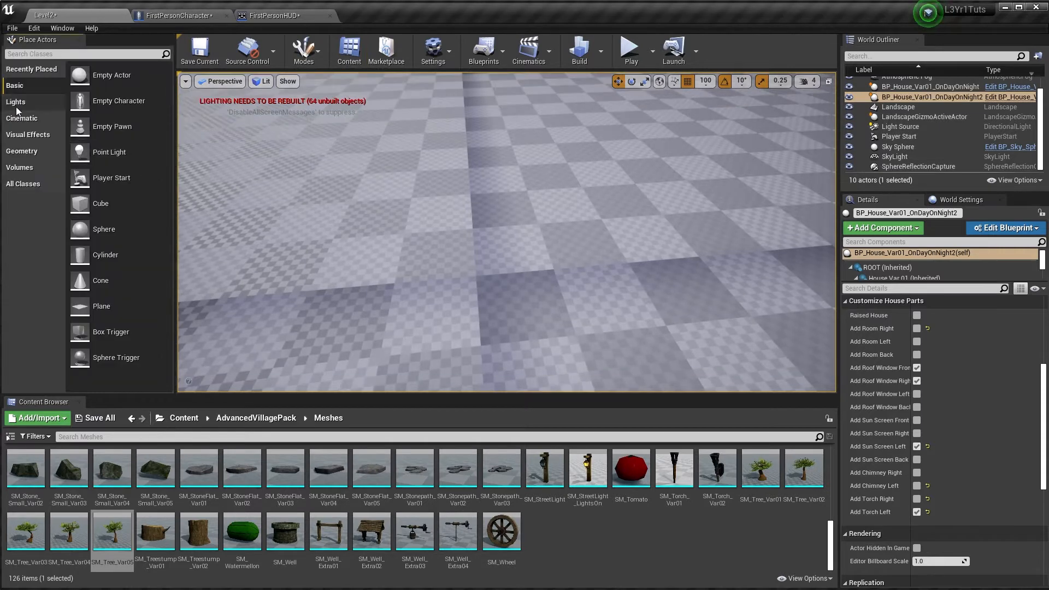
pyautogui.click(24, 151)
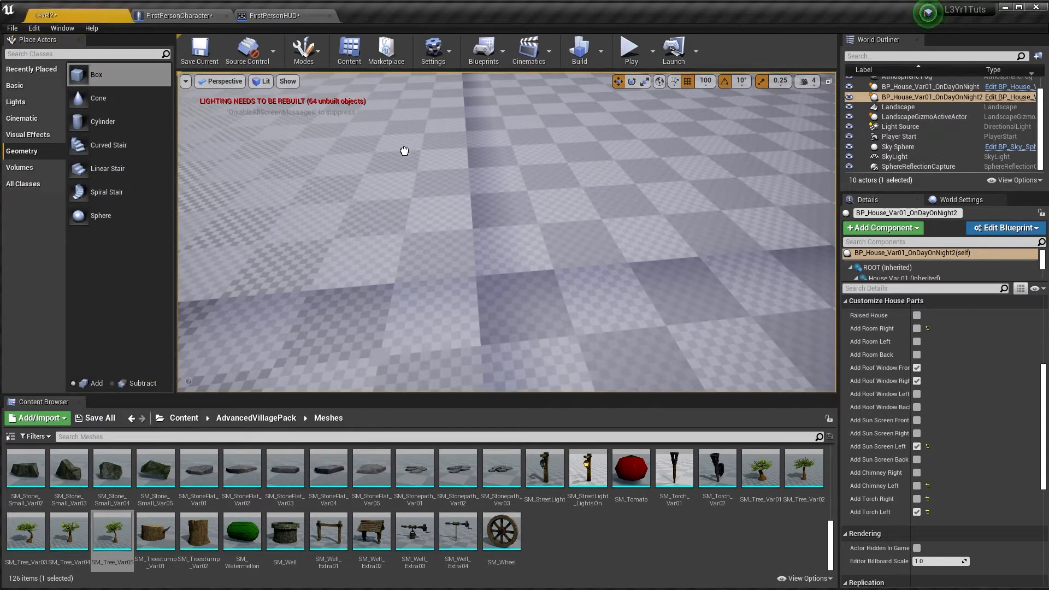
pyautogui.moveTo(521, 283); pyautogui.dragTo(577, 279)
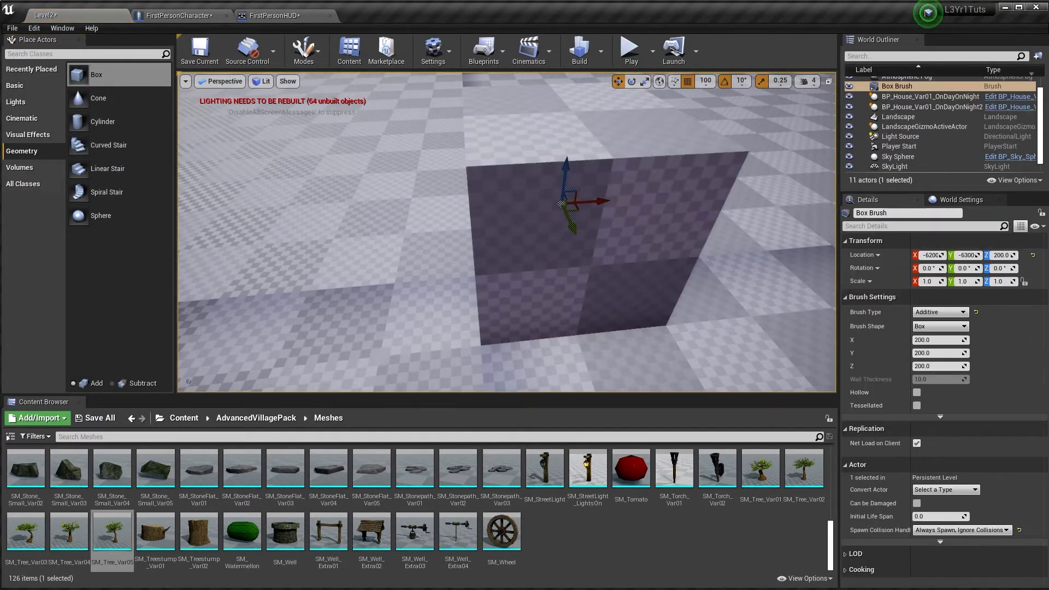
pyautogui.press('s')
pyautogui.moveTo(562, 201); pyautogui.dragTo(562, 201, button='right')
pyautogui.press('w')
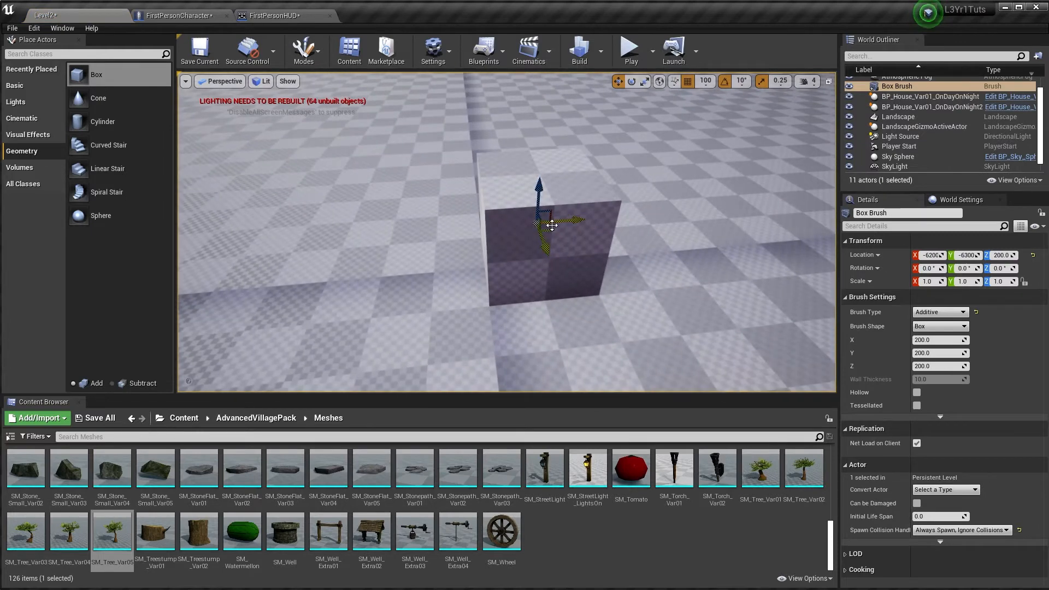
# Delete the Box brush and return to Foliage mode
pyautogui.click(564, 194)
pyautogui.press('Delete')
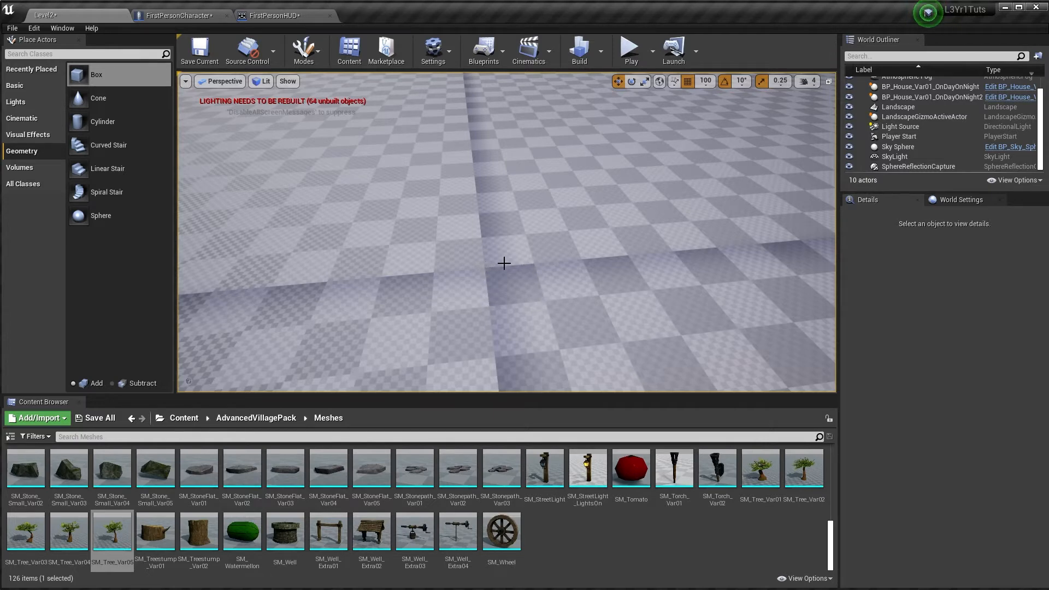
pyautogui.moveTo(503, 263); pyautogui.dragTo(512, 262, button='right')
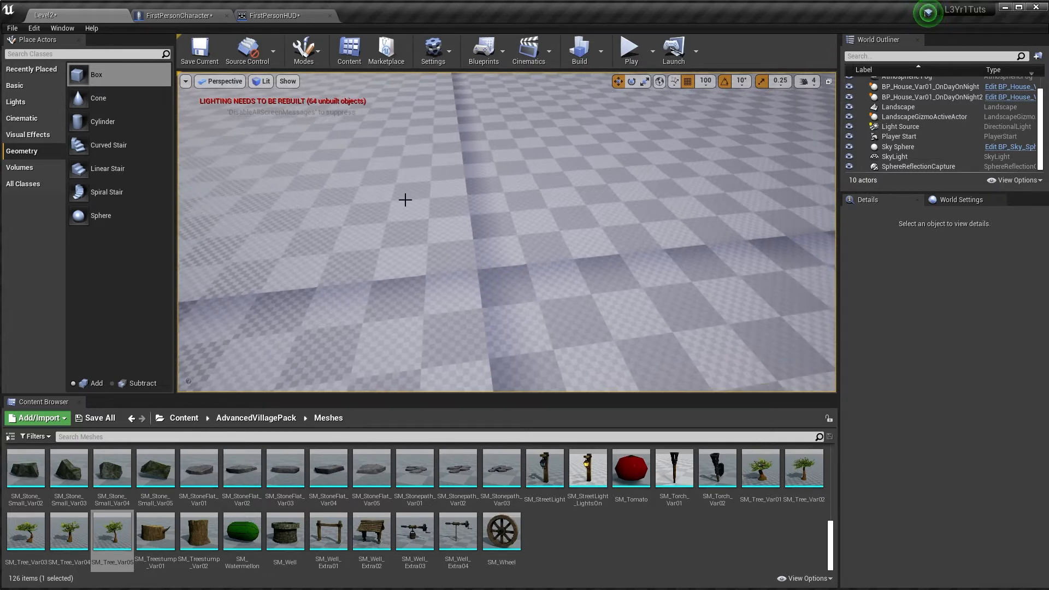
pyautogui.click(304, 49)
pyautogui.click(325, 111)
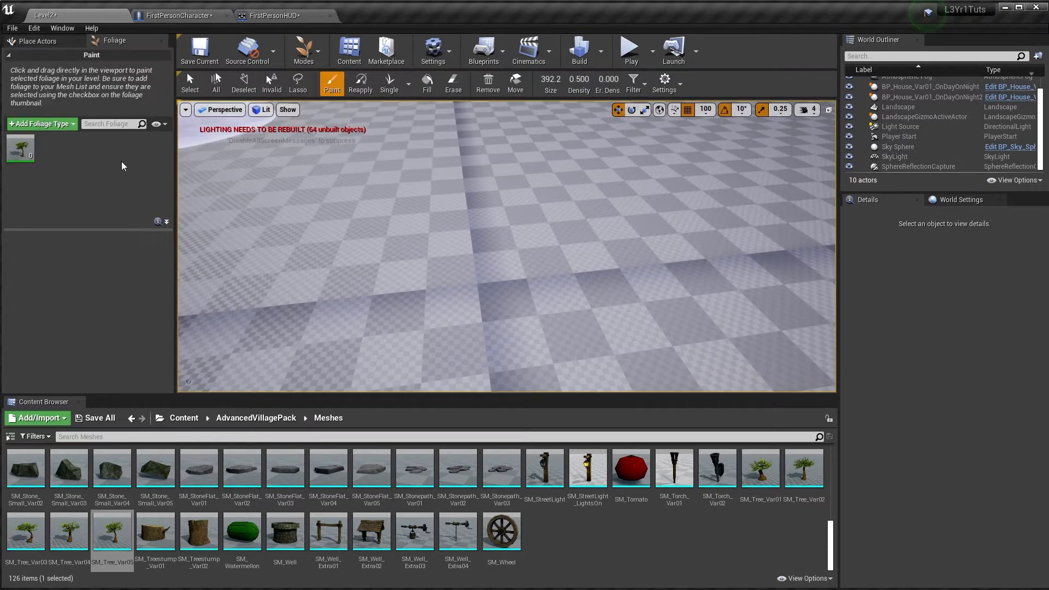
# Select the SM_Tree_Var05 foliage type and set its painting Radius to 100
pyautogui.click(23, 156)
pyautogui.scroll(-3, 90, 304)
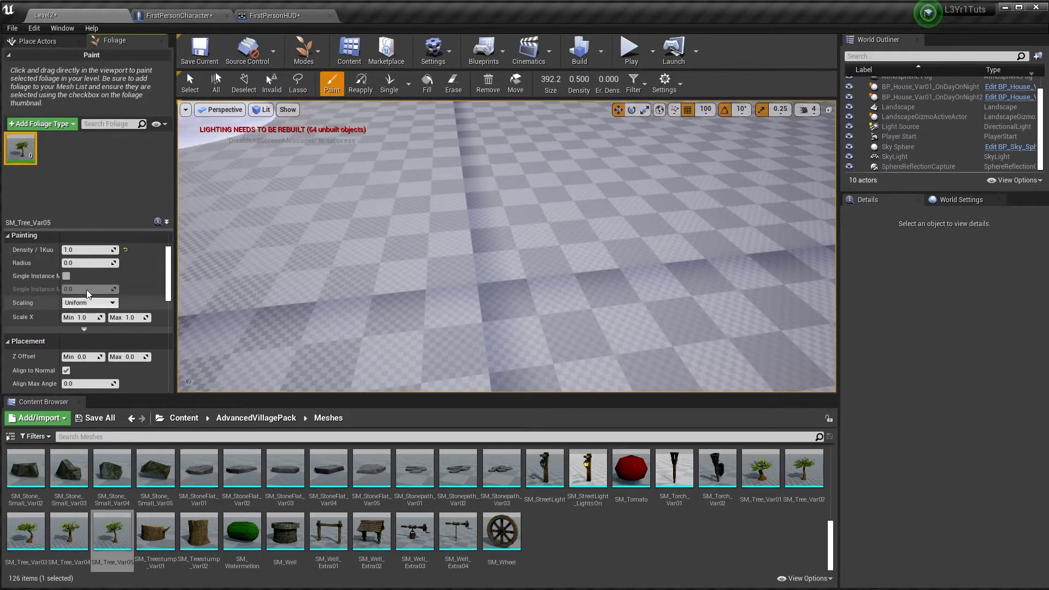
pyautogui.click(83, 281)
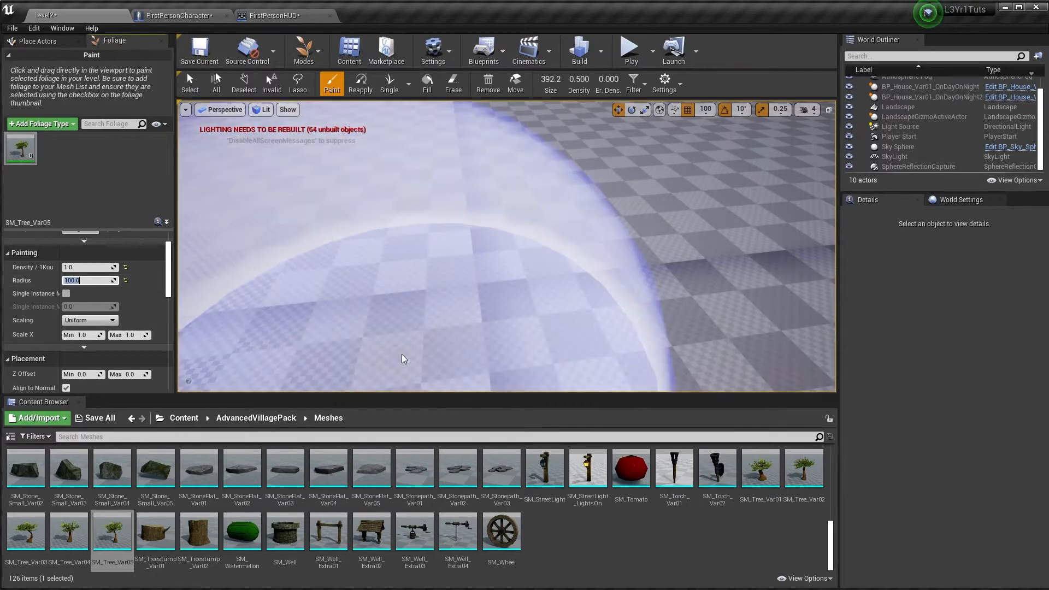
# Paint SM_Tree_Var05 trees in strokes across the ground near the houses and inspect their spacing
pyautogui.moveTo(498, 264); pyautogui.dragTo(712, 239)
pyautogui.moveTo(712, 238)
pyautogui.mouseDown(button='right')
pyautogui.moveTo(711, 260)
pyautogui.moveTo(634, 244)
pyautogui.mouseUp(button='right')
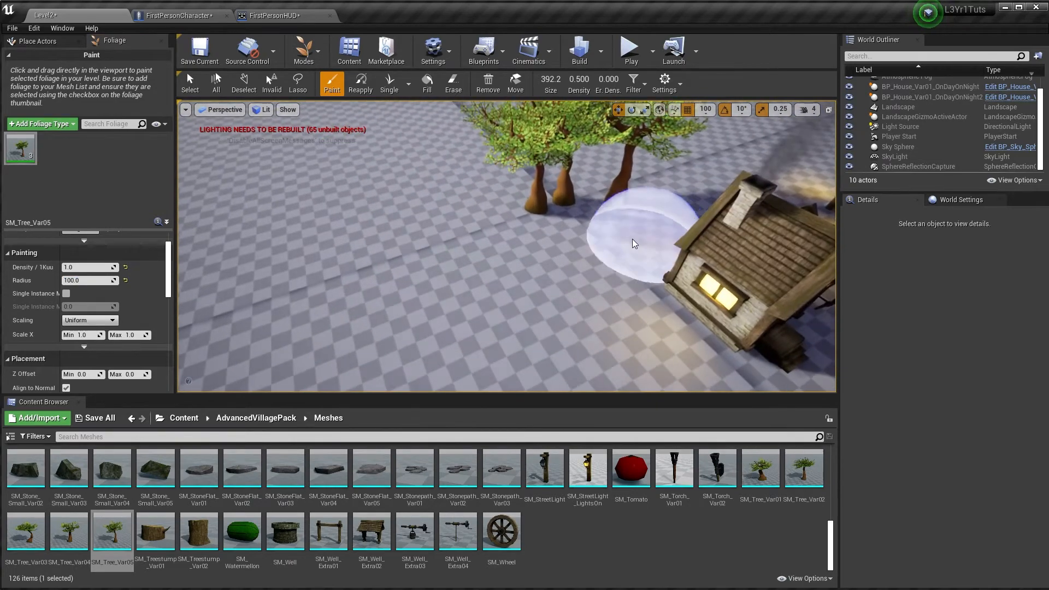
pyautogui.moveTo(479, 247)
pyautogui.mouseDown()
pyautogui.moveTo(386, 214)
pyautogui.moveTo(285, 244)
pyautogui.moveTo(322, 292)
pyautogui.mouseUp()
pyautogui.moveTo(322, 292)
pyautogui.mouseDown(button='right')
pyautogui.moveTo(332, 300)
pyautogui.moveTo(289, 278)
pyautogui.moveTo(293, 213)
pyautogui.moveTo(281, 212)
pyautogui.moveTo(311, 214)
pyautogui.moveTo(298, 218)
pyautogui.moveTo(317, 224)
pyautogui.moveTo(274, 224)
pyautogui.mouseUp(button='right')
pyautogui.press('w')
pyautogui.press('s')
pyautogui.moveTo(465, 269)
pyautogui.mouseDown(button='right')
pyautogui.moveTo(494, 246)
pyautogui.moveTo(475, 243)
pyautogui.moveTo(492, 249)
pyautogui.mouseUp(button='right')
pyautogui.press('s')
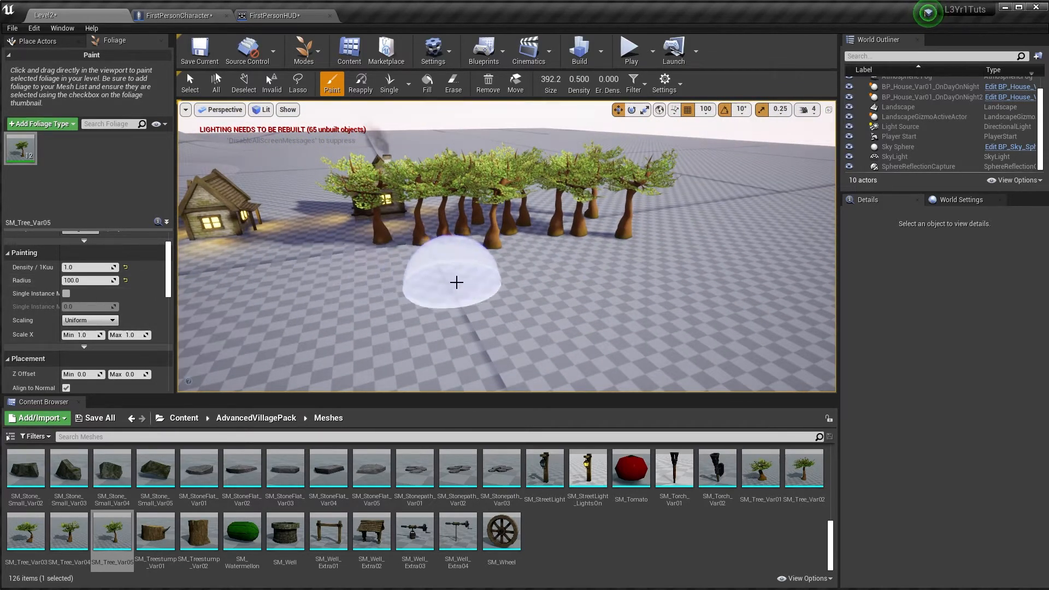
# Undo all the SM_Tree_Var05 trees painted near the houses
pyautogui.press('w')
pyautogui.moveTo(464, 288); pyautogui.dragTo(481, 279, button='right')
pyautogui.hotkey('ctrl', 'z')
pyautogui.hotkey('ctrl', 'z')
pyautogui.hotkey('ctrl', 'z')
pyautogui.hotkey('ctrl', 'z')
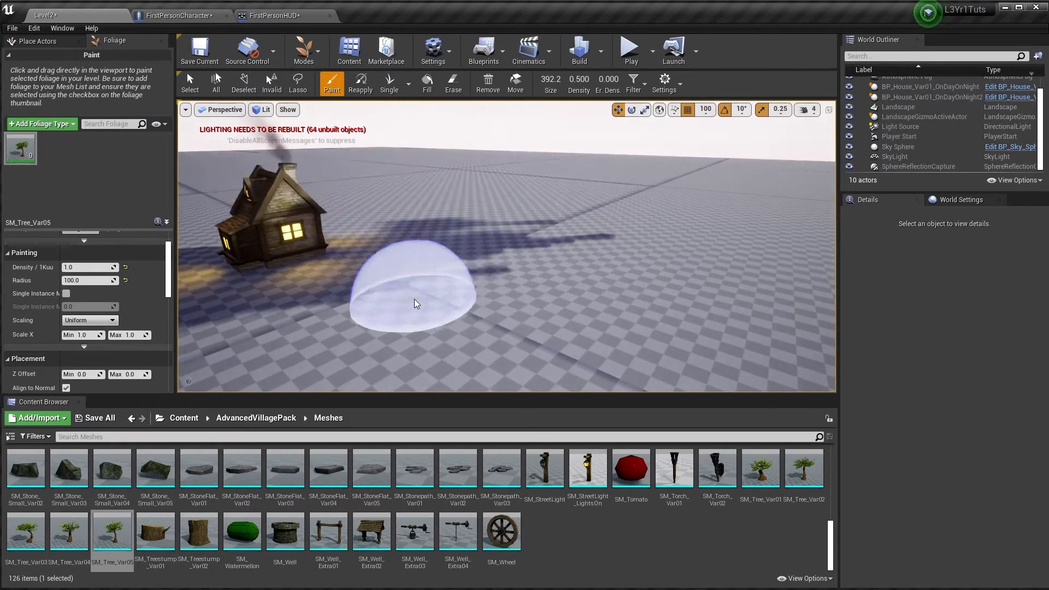
# Set the Scale X range of SM_Tree_Var05 to a minimum of 0.5 and a maximum of 1.5
pyautogui.press('w')
pyautogui.moveTo(414, 299); pyautogui.dragTo(502, 328, button='right')
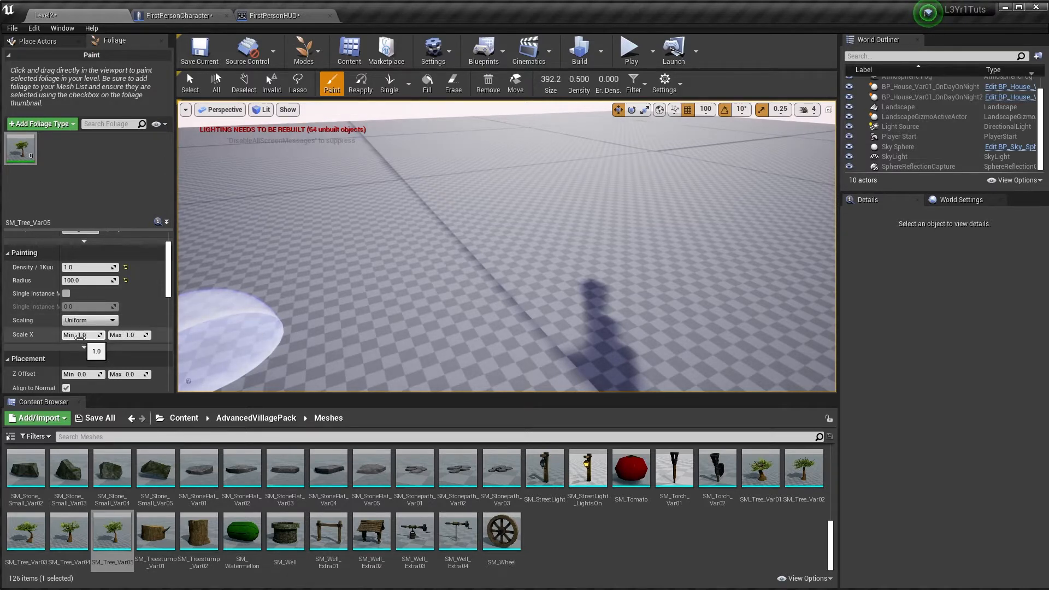
pyautogui.moveTo(470, 264)
pyautogui.mouseDown(button='right')
pyautogui.moveTo(508, 221)
pyautogui.moveTo(551, 284)
pyautogui.mouseUp(button='right')
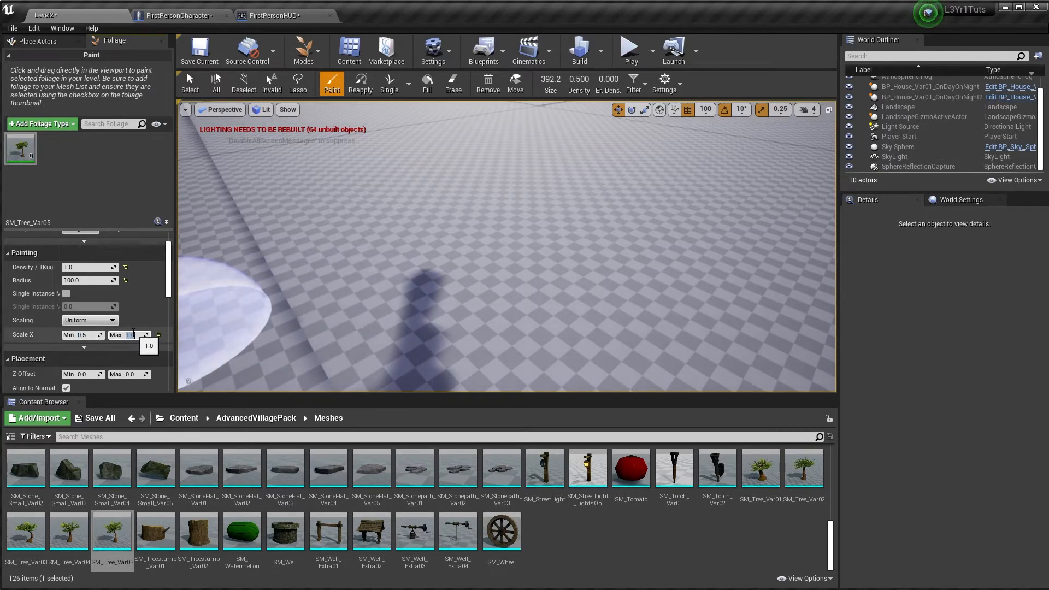
pyautogui.moveTo(606, 232)
pyautogui.mouseDown(button='right')
pyautogui.moveTo(619, 213)
pyautogui.moveTo(592, 240)
pyautogui.mouseUp(button='right')
# Paint a group of SM_Tree_Var05 trees on the flat ground and compare their sizes
pyautogui.moveTo(538, 256)
pyautogui.mouseDown()
pyautogui.moveTo(375, 266)
pyautogui.moveTo(462, 333)
pyautogui.moveTo(658, 281)
pyautogui.mouseUp()
pyautogui.moveTo(658, 281)
pyautogui.mouseDown(button='right')
pyautogui.moveTo(658, 235)
pyautogui.moveTo(667, 344)
pyautogui.mouseUp(button='right')
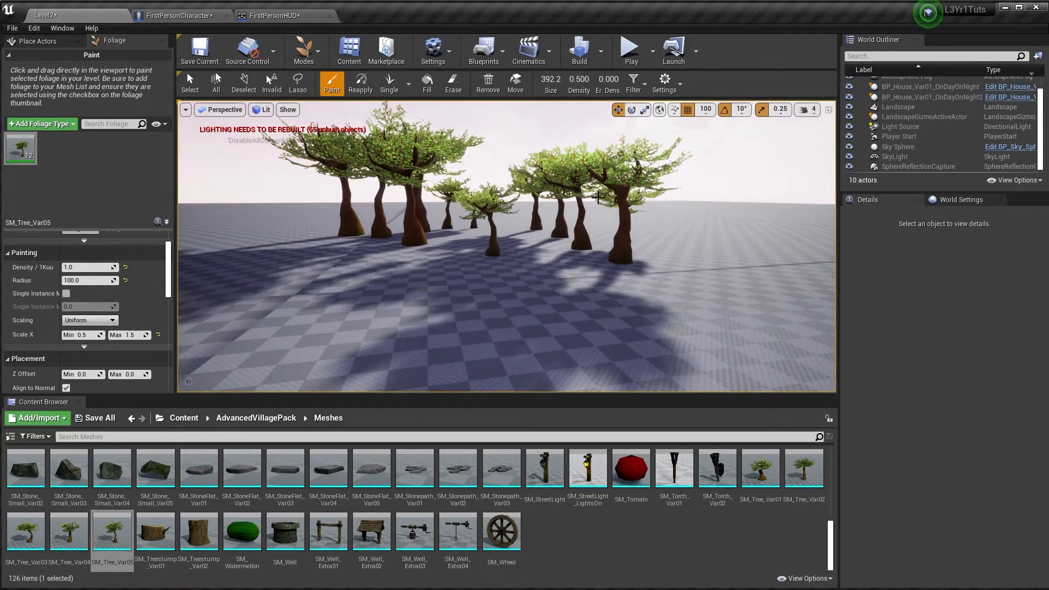
pyautogui.moveTo(536, 218)
pyautogui.mouseDown(button='right')
pyautogui.moveTo(549, 229)
pyautogui.moveTo(533, 243)
pyautogui.moveTo(552, 245)
pyautogui.moveTo(474, 284)
pyautogui.mouseUp(button='right')
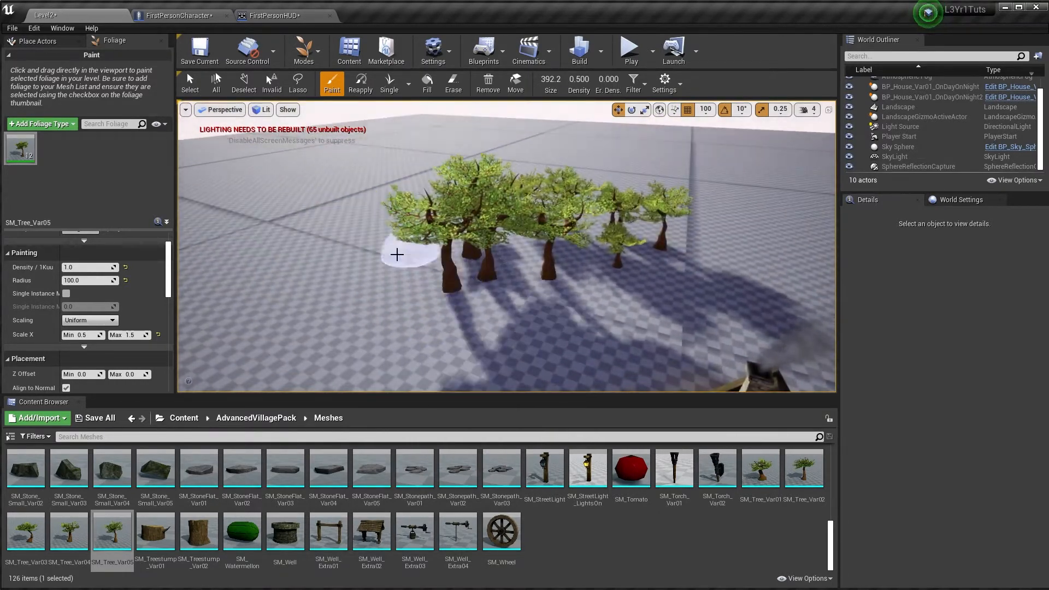
pyautogui.moveTo(610, 291)
pyautogui.mouseDown(button='right')
pyautogui.moveTo(570, 306)
pyautogui.moveTo(527, 290)
pyautogui.moveTo(606, 286)
pyautogui.mouseUp(button='right')
pyautogui.press('w')
pyautogui.press('s')
pyautogui.press('w')
pyautogui.press('s')
# Undo the group of differently sized trees and bring up the Placement settings of SM_Tree_Var05
pyautogui.hotkey('ctrl', 'z')
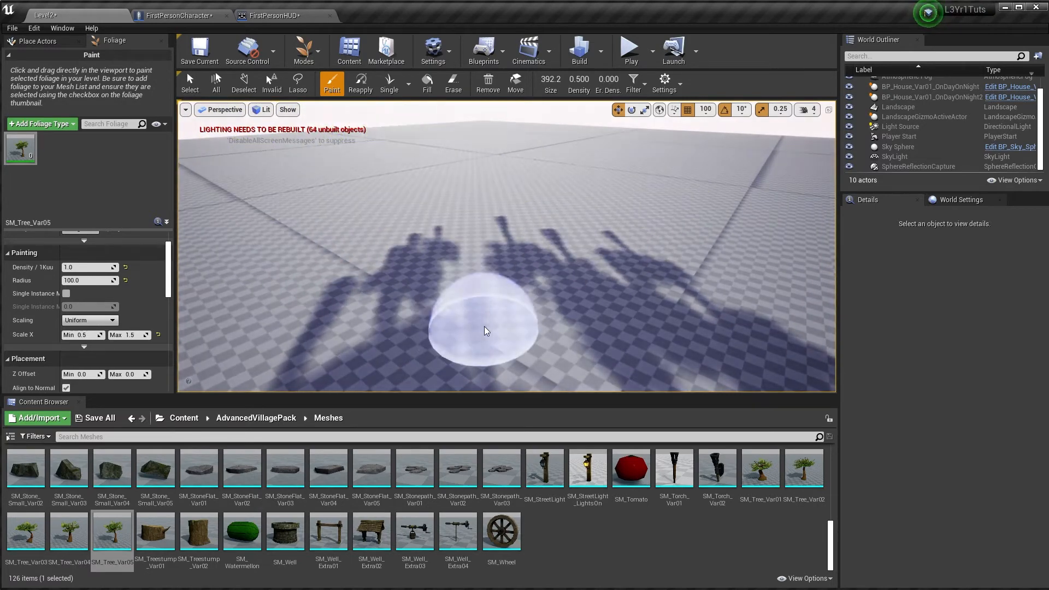
pyautogui.moveTo(459, 235)
pyautogui.mouseDown(button='right')
pyautogui.moveTo(486, 202)
pyautogui.moveTo(459, 233)
pyautogui.moveTo(402, 254)
pyautogui.mouseUp(button='right')
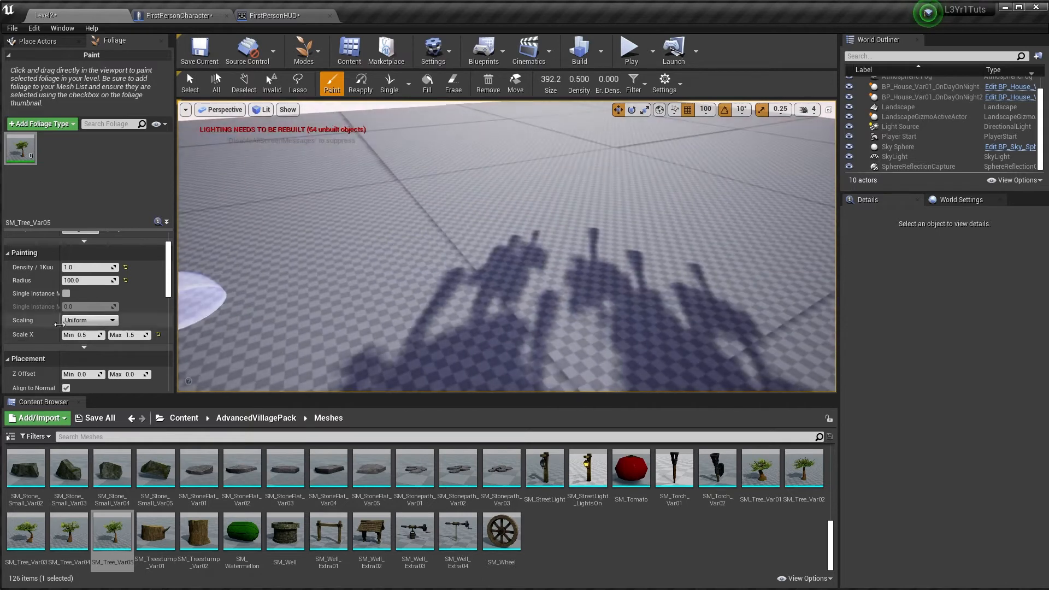
pyautogui.scroll(-4, 60, 333)
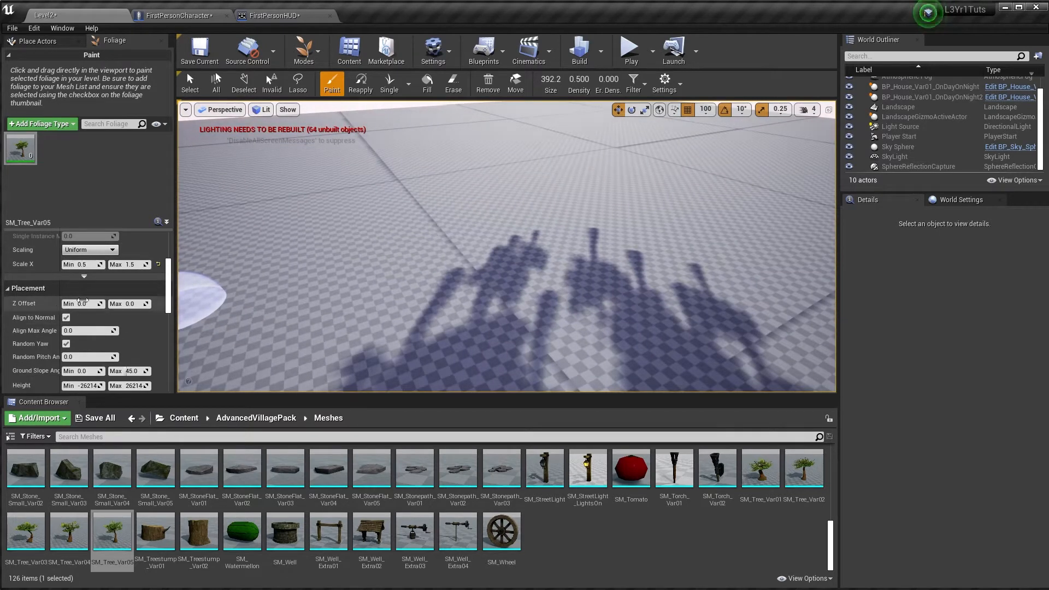
# Paint a row of SM_Tree_Var05 trees from the flat ground up the hillside with Align to Normal on
pyautogui.moveTo(313, 265)
pyautogui.mouseDown(button='right')
pyautogui.moveTo(383, 203)
pyautogui.moveTo(513, 202)
pyautogui.moveTo(551, 207)
pyautogui.moveTo(634, 268)
pyautogui.moveTo(492, 262)
pyautogui.moveTo(568, 246)
pyautogui.moveTo(628, 251)
pyautogui.moveTo(423, 264)
pyautogui.mouseUp(button='right')
pyautogui.press('w')
pyautogui.press('w')
pyautogui.moveTo(646, 251)
pyautogui.mouseDown(button='right')
pyautogui.moveTo(628, 240)
pyautogui.moveTo(639, 278)
pyautogui.mouseUp(button='right')
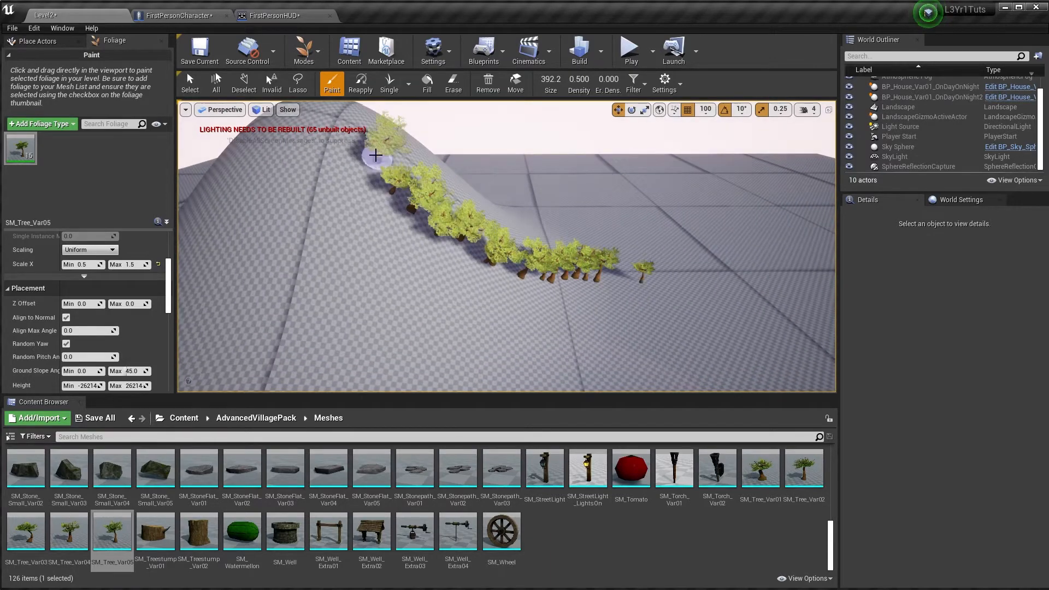
pyautogui.moveTo(372, 159); pyautogui.dragTo(353, 102, button='right')
pyautogui.press('w')
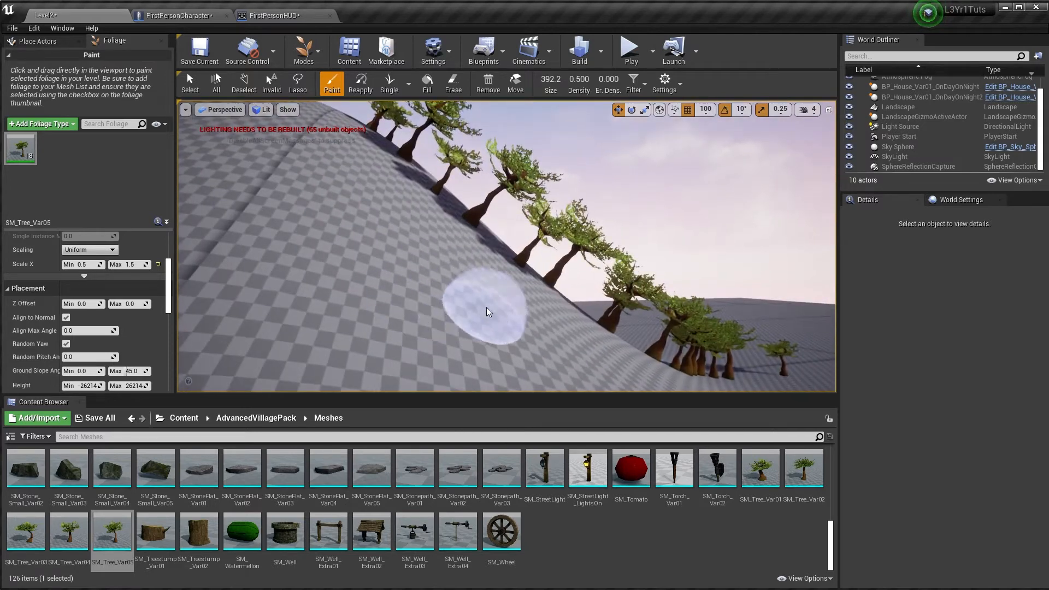
# Examine from near and far how the trees on the hillside tilt relative to the slope
pyautogui.press('s')
pyautogui.moveTo(506, 256); pyautogui.dragTo(486, 248, button='right')
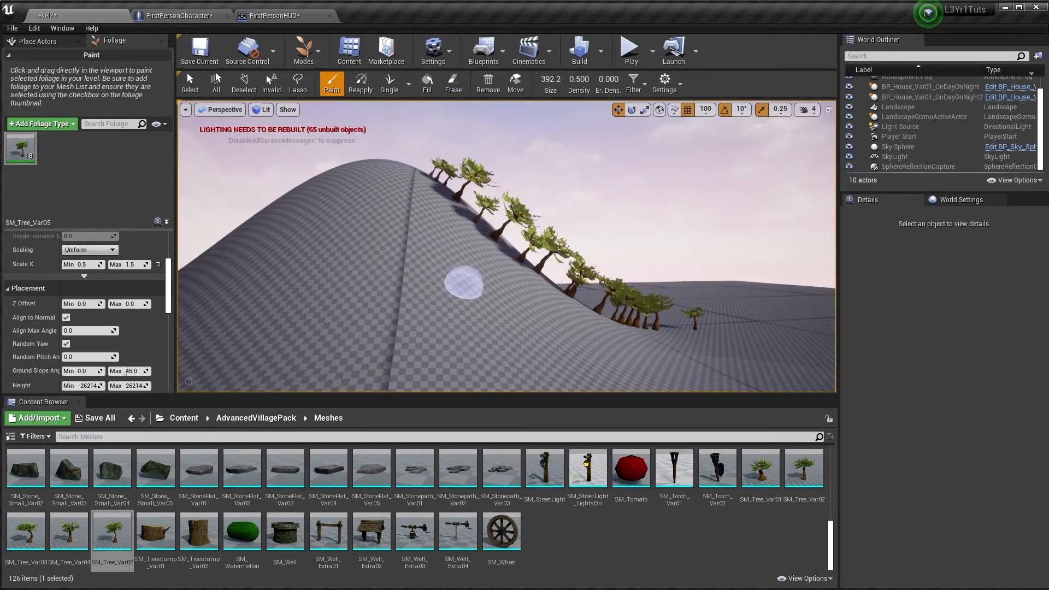
pyautogui.moveTo(463, 282)
pyautogui.mouseDown(button='right')
pyautogui.moveTo(446, 275)
pyautogui.moveTo(518, 304)
pyautogui.mouseUp(button='right')
pyautogui.press('w')
pyautogui.press('w')
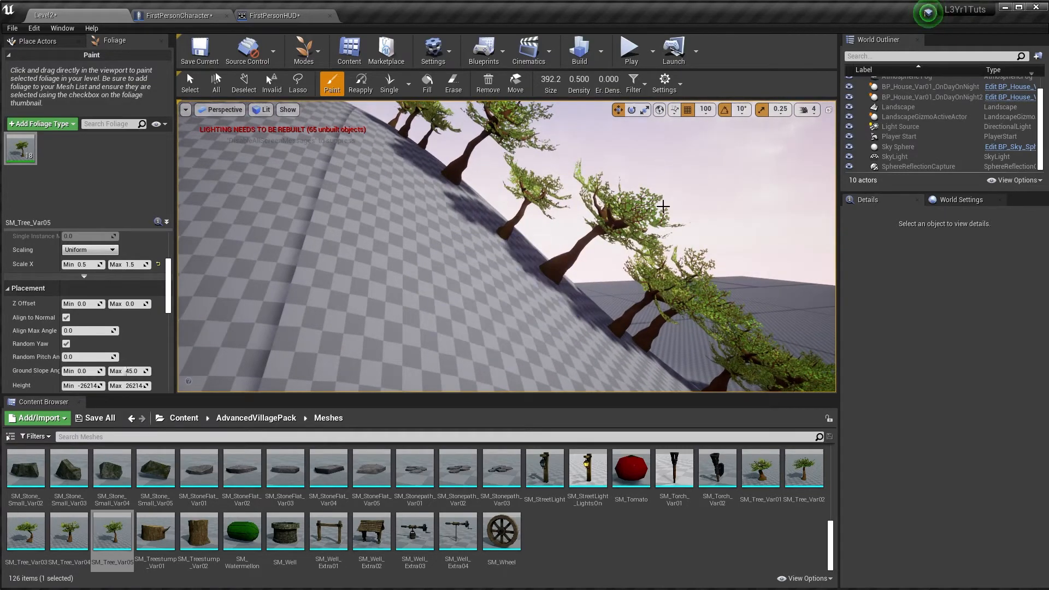
pyautogui.press('s')
pyautogui.moveTo(560, 281); pyautogui.dragTo(510, 282, button='right')
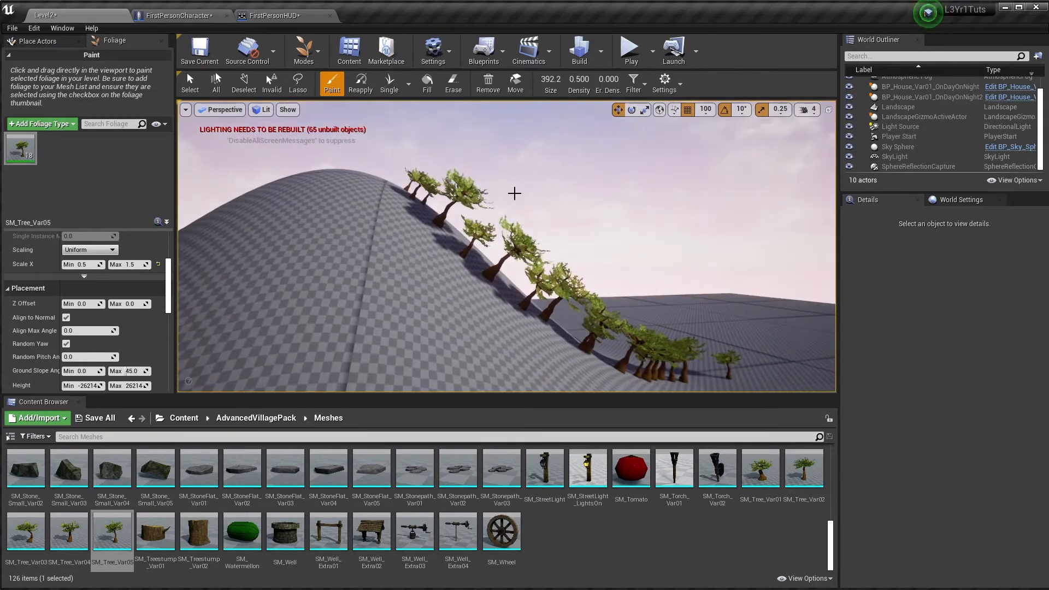
pyautogui.moveTo(445, 299); pyautogui.dragTo(551, 317, button='right')
# Undo the row of slope-aligned trees on the hillside
pyautogui.hotkey('ctrl', 'z')
pyautogui.press('s')
pyautogui.moveTo(420, 320); pyautogui.dragTo(404, 320, button='right')
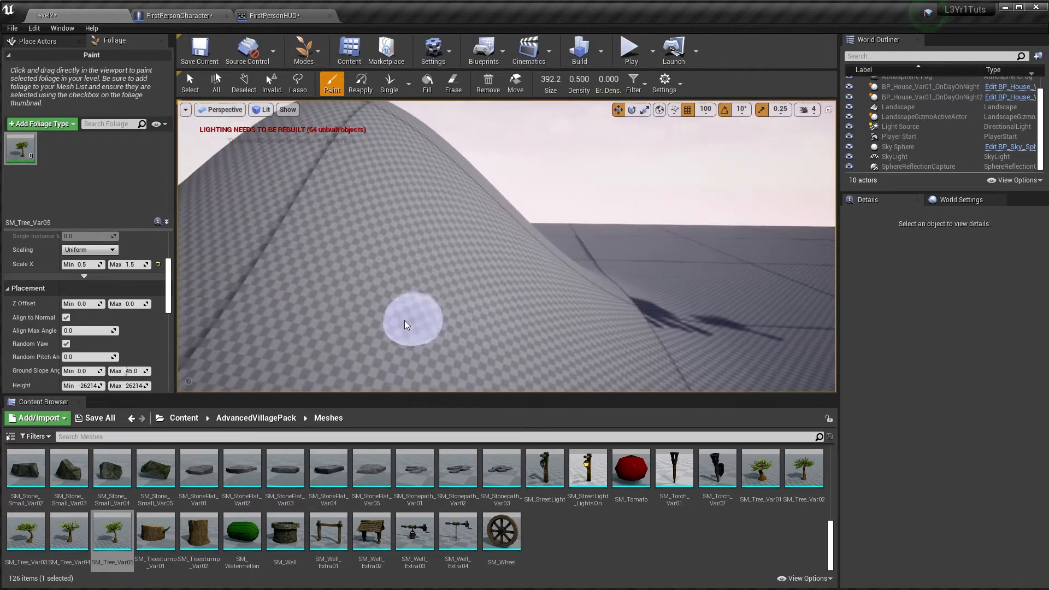
# Turn off Align to Normal for SM_Tree_Var05 and paint a row of trees up the hillside
pyautogui.click(67, 319)
pyautogui.press('s')
pyautogui.moveTo(565, 327); pyautogui.dragTo(596, 377, button='right')
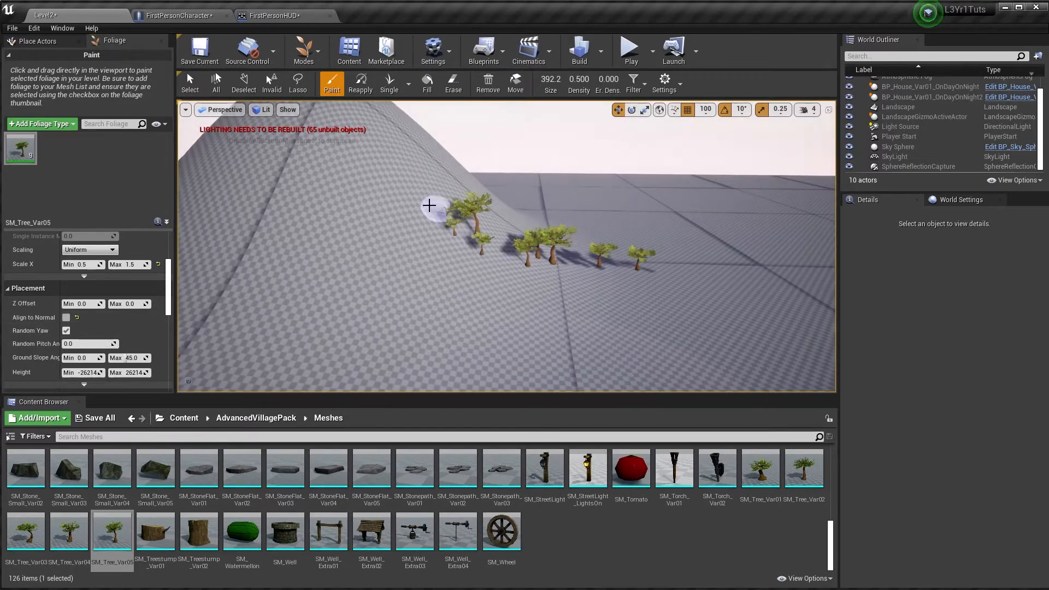
pyautogui.press('s')
pyautogui.moveTo(349, 268); pyautogui.dragTo(308, 219, button='right')
# Examine the trunk bases of the hillside trees up close to see how they meet the sloped ground
pyautogui.press('w')
pyautogui.press('w')
pyautogui.moveTo(379, 275)
pyautogui.mouseDown(button='right')
pyautogui.moveTo(328, 270)
pyautogui.moveTo(306, 248)
pyautogui.moveTo(284, 260)
pyautogui.moveTo(282, 249)
pyautogui.moveTo(334, 267)
pyautogui.moveTo(289, 249)
pyautogui.moveTo(297, 240)
pyautogui.moveTo(287, 249)
pyautogui.moveTo(303, 262)
pyautogui.moveTo(334, 260)
pyautogui.moveTo(317, 262)
pyautogui.mouseUp(button='right')
pyautogui.press('s')
pyautogui.press('d')
pyautogui.press('w')
pyautogui.press('w')
pyautogui.press('w')
pyautogui.press('w')
pyautogui.press('w')
pyautogui.press('w')
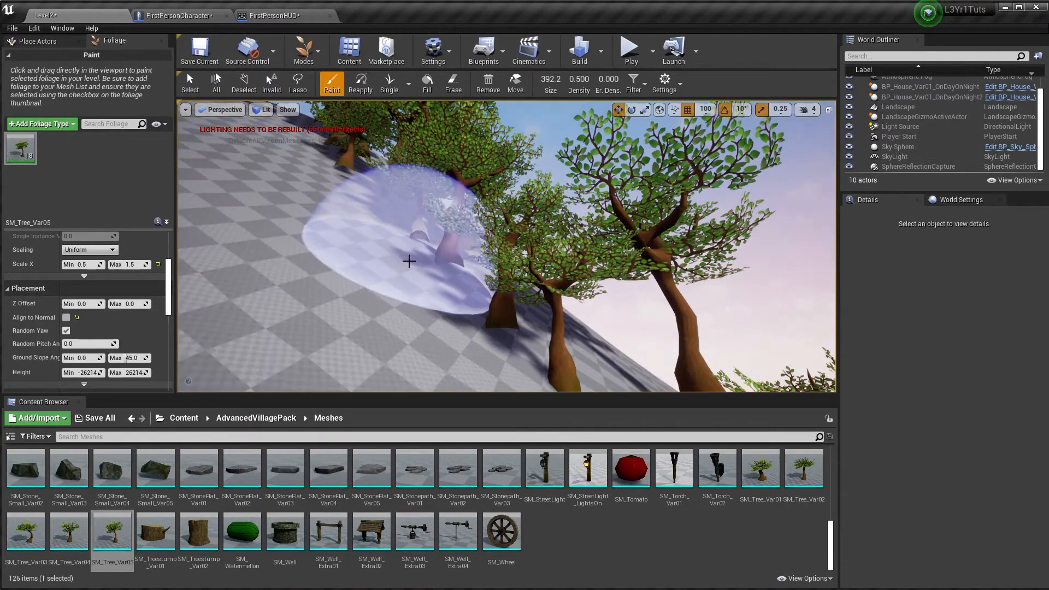
# Undo the painted hillside trees and set the Z Offset minimum and maximum of SM_Tree_Var05 to -200
pyautogui.hotkey('ctrl', 'z')
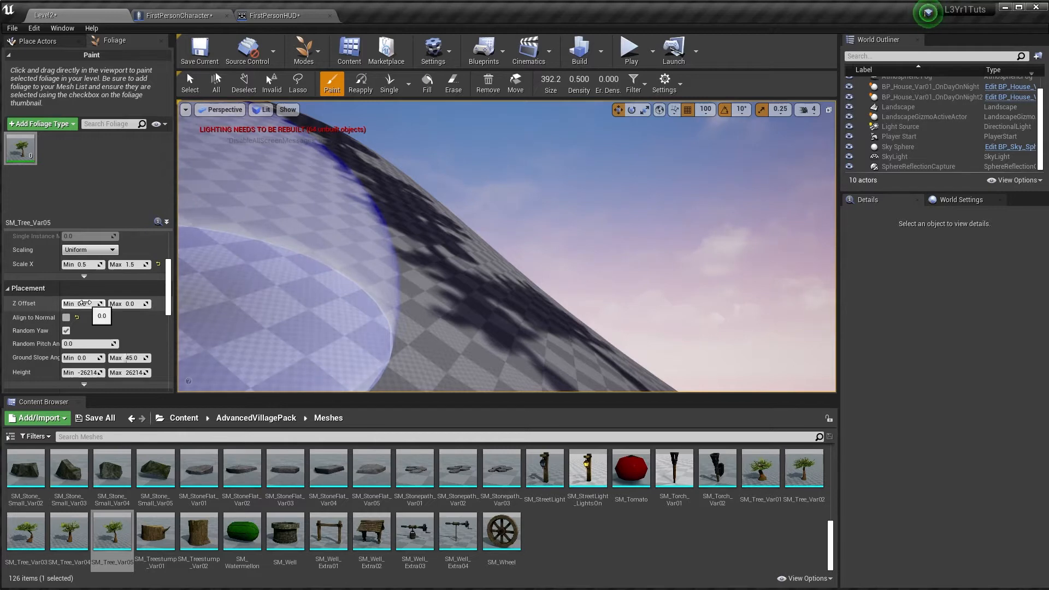
pyautogui.click(85, 304)
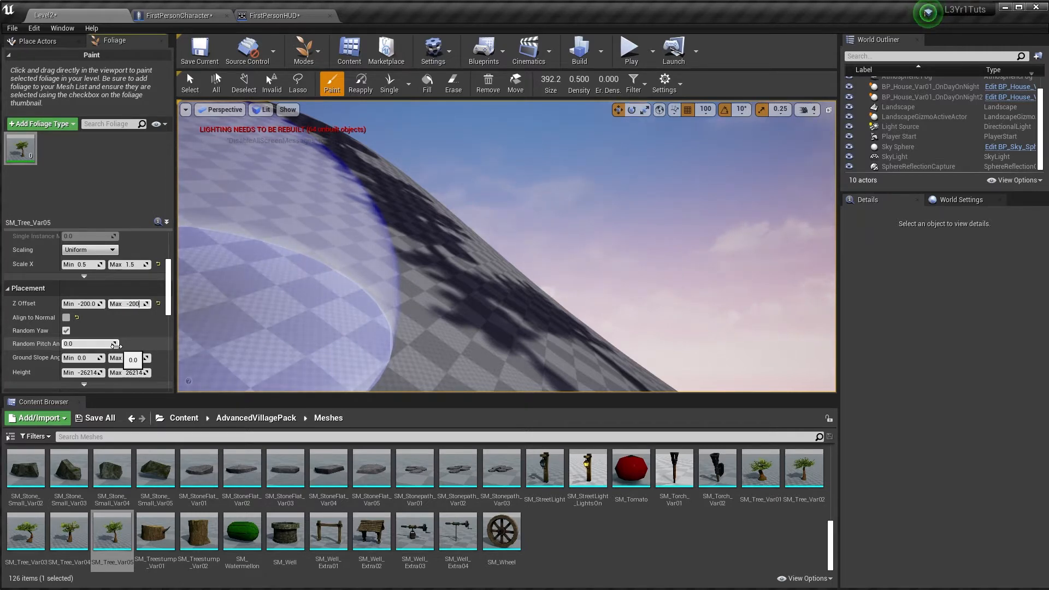
# Paint SM_Tree_Var05 trees up the hillside with the Z Offset applied and check how deep their trunks sit in the slope
pyautogui.moveTo(368, 244); pyautogui.dragTo(526, 234, button='right')
pyautogui.click(542, 289)
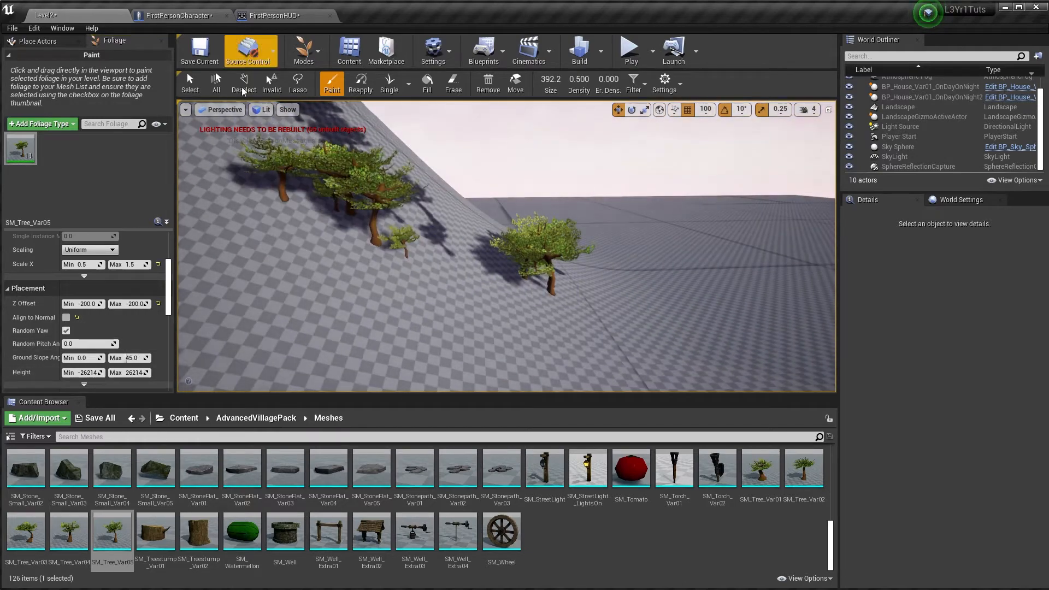
pyautogui.moveTo(393, 218); pyautogui.dragTo(377, 171, button='right')
pyautogui.press('w')
pyautogui.press('s')
pyautogui.press('s')
pyautogui.press('w')
pyautogui.press('s')
pyautogui.press('s')
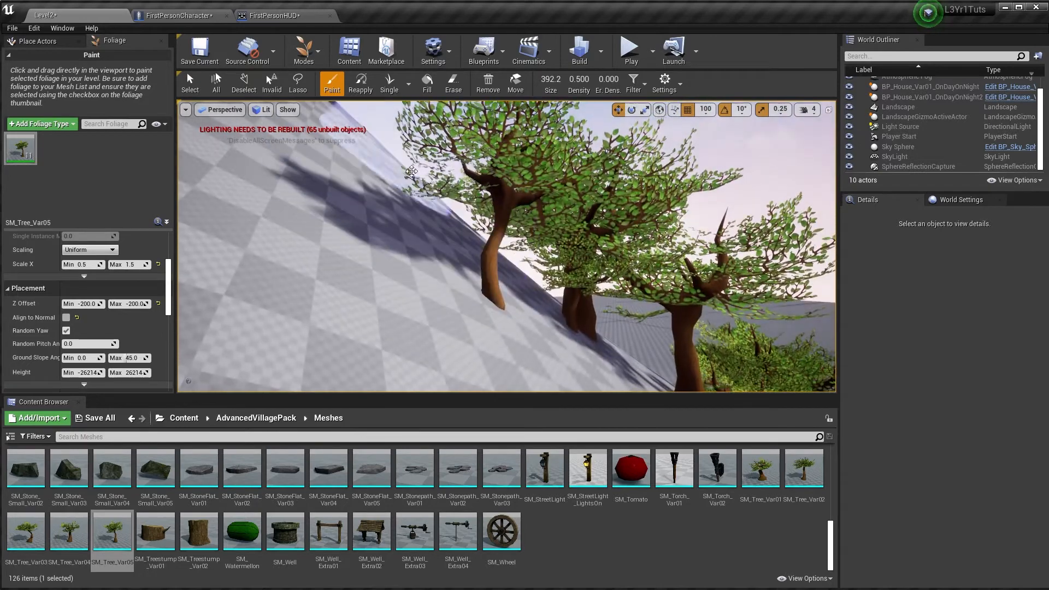
# Examine the offset SM_Tree_Var05 trees on the hillside from close up and from a distance
pyautogui.moveTo(381, 206)
pyautogui.mouseDown(button='right')
pyautogui.moveTo(344, 196)
pyautogui.moveTo(338, 158)
pyautogui.moveTo(350, 183)
pyautogui.moveTo(382, 205)
pyautogui.moveTo(391, 194)
pyautogui.moveTo(371, 180)
pyautogui.moveTo(341, 169)
pyautogui.moveTo(375, 200)
pyautogui.moveTo(349, 175)
pyautogui.moveTo(295, 170)
pyautogui.moveTo(303, 201)
pyautogui.moveTo(431, 169)
pyautogui.mouseUp(button='right')
pyautogui.press('w')
pyautogui.press('s')
pyautogui.press('s')
pyautogui.press('w')
pyautogui.press('s')
pyautogui.press('s')
pyautogui.moveTo(406, 231)
pyautogui.mouseDown(button='right')
pyautogui.moveTo(431, 237)
pyautogui.moveTo(403, 231)
pyautogui.mouseUp(button='right')
pyautogui.press('w')
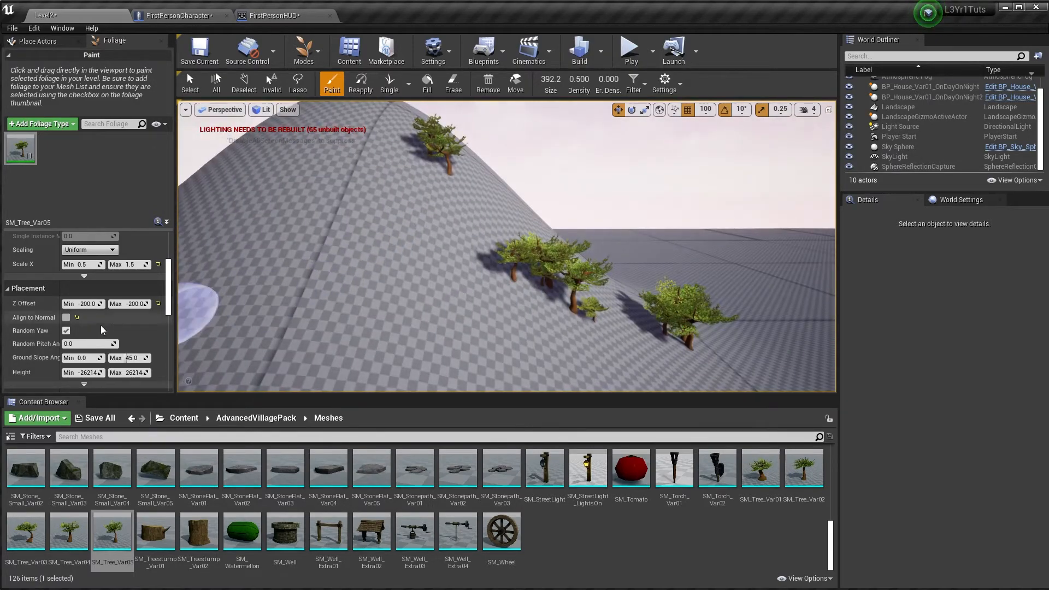
# Undo the hillside trees and Z Offset values, turn on Align to Normal and paint a row of SM_Tree_Var05 up the hill
pyautogui.hotkey('ctrl', 'z')
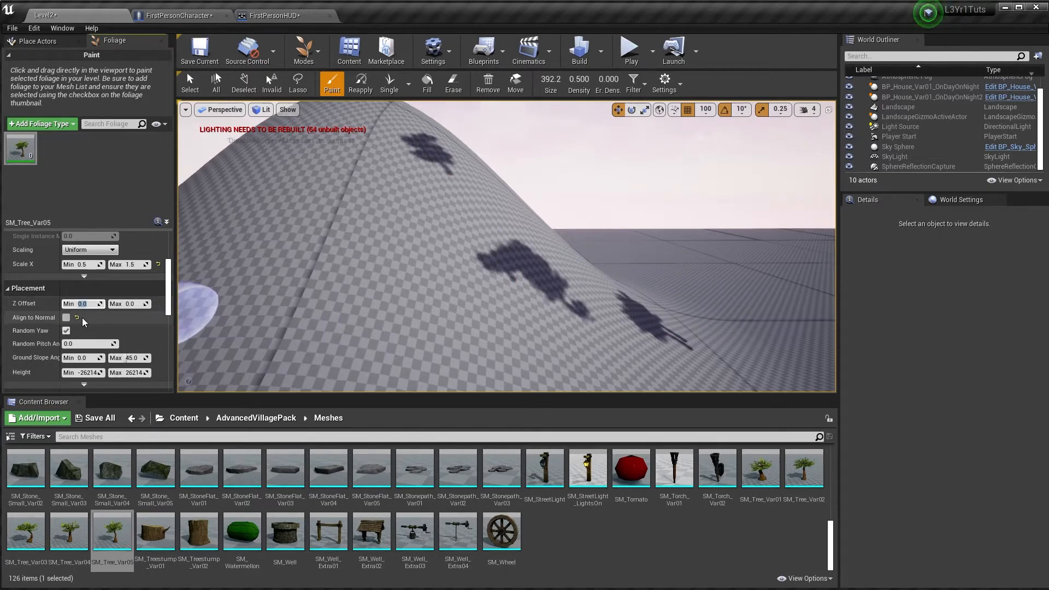
pyautogui.click(66, 318)
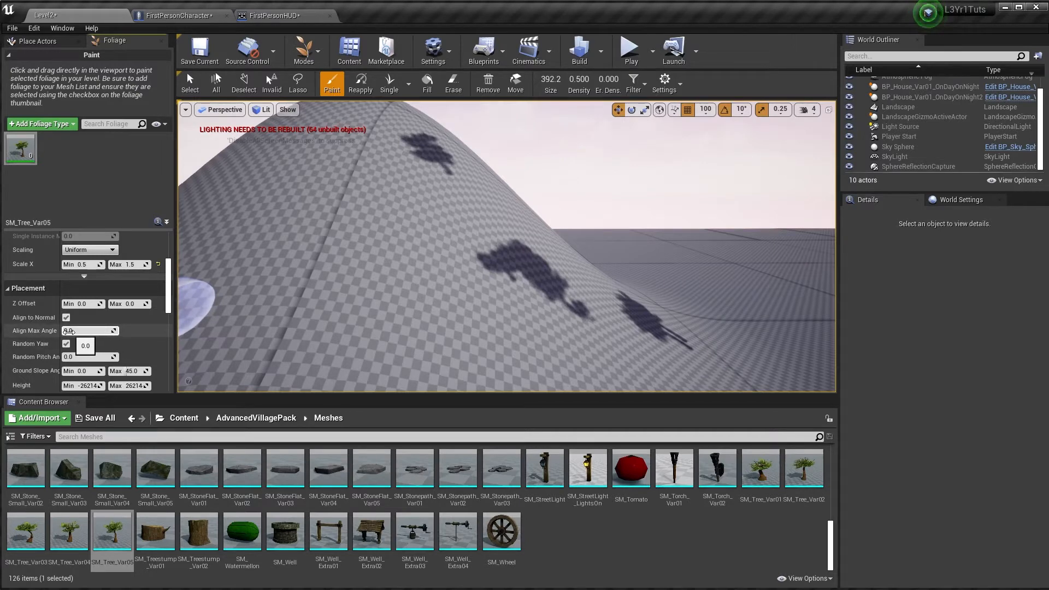
pyautogui.moveTo(377, 264)
pyautogui.mouseDown(button='right')
pyautogui.moveTo(481, 264)
pyautogui.moveTo(491, 322)
pyautogui.moveTo(518, 284)
pyautogui.mouseUp(button='right')
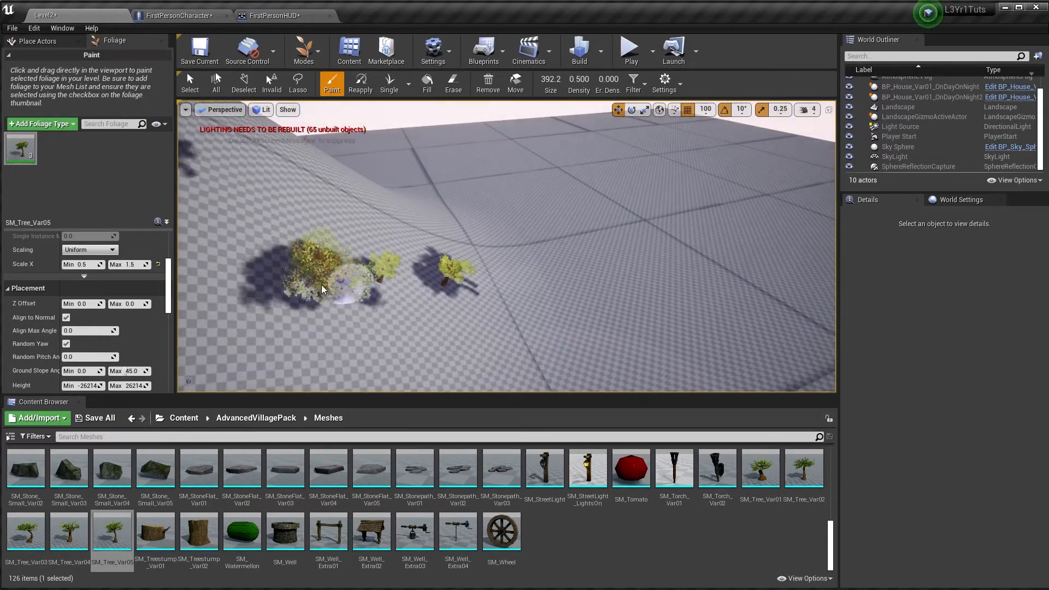
pyautogui.moveTo(322, 290); pyautogui.dragTo(235, 180)
pyautogui.moveTo(235, 180)
pyautogui.mouseDown(button='right')
pyautogui.moveTo(257, 131)
pyautogui.moveTo(197, 131)
pyautogui.moveTo(197, 197)
pyautogui.mouseUp(button='right')
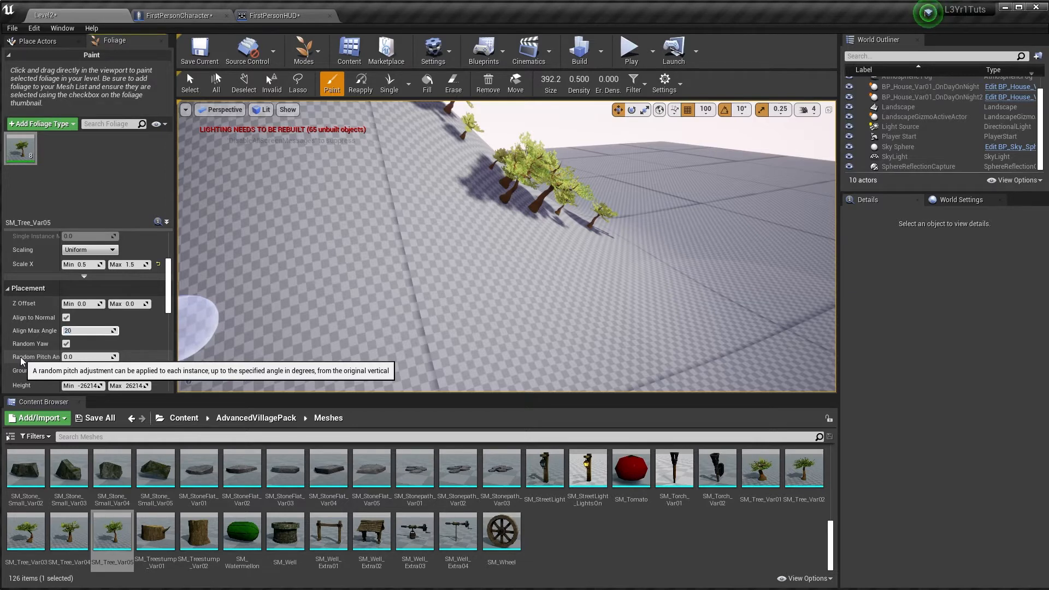
# Set the Align Max Angle of SM_Tree_Var05 to 20 and paint a second row of trees up the hillside
pyautogui.press('s')
pyautogui.moveTo(688, 304); pyautogui.dragTo(687, 314, button='right')
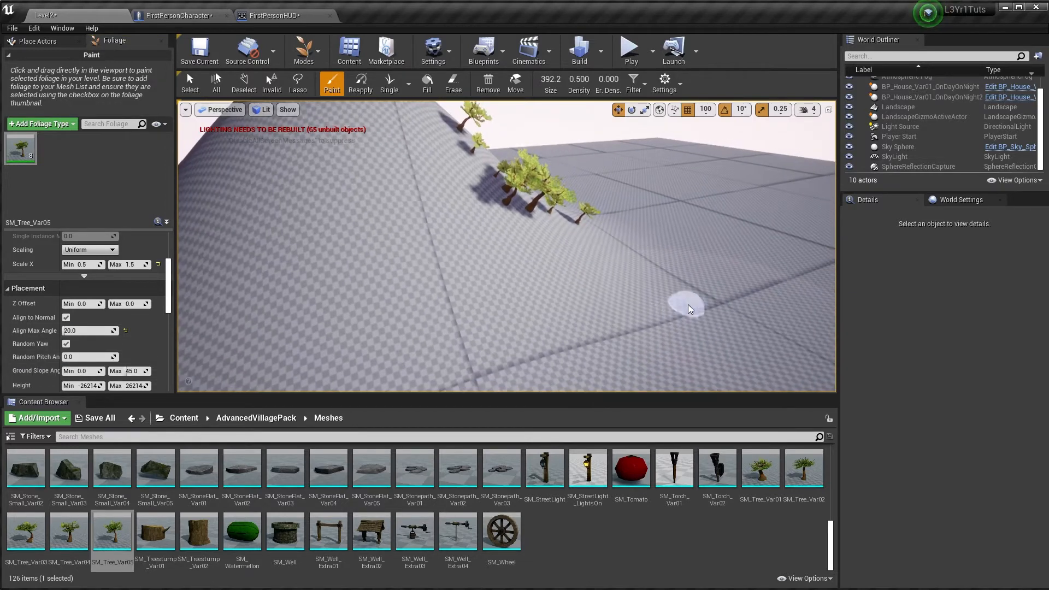
pyautogui.moveTo(588, 288)
pyautogui.mouseDown()
pyautogui.moveTo(466, 239)
pyautogui.moveTo(385, 143)
pyautogui.mouseUp()
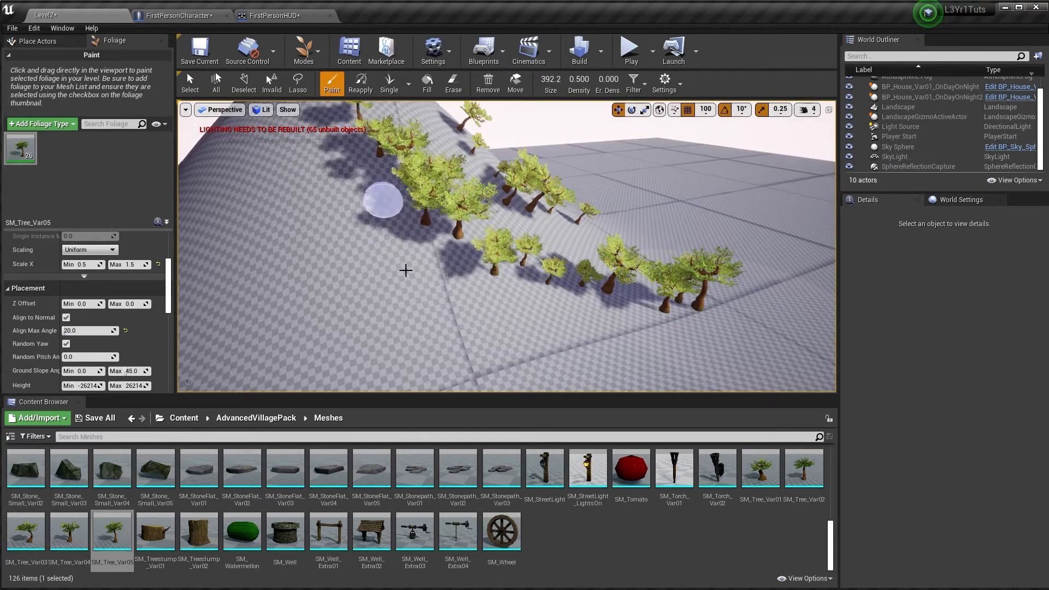
# Compare how far the painted trees lean on the steep part of the hill and near its flatter foot
pyautogui.press('s')
pyautogui.moveTo(405, 270); pyautogui.dragTo(420, 200, button='right')
pyautogui.press('w')
pyautogui.press('a')
pyautogui.press('d')
pyautogui.press('q')
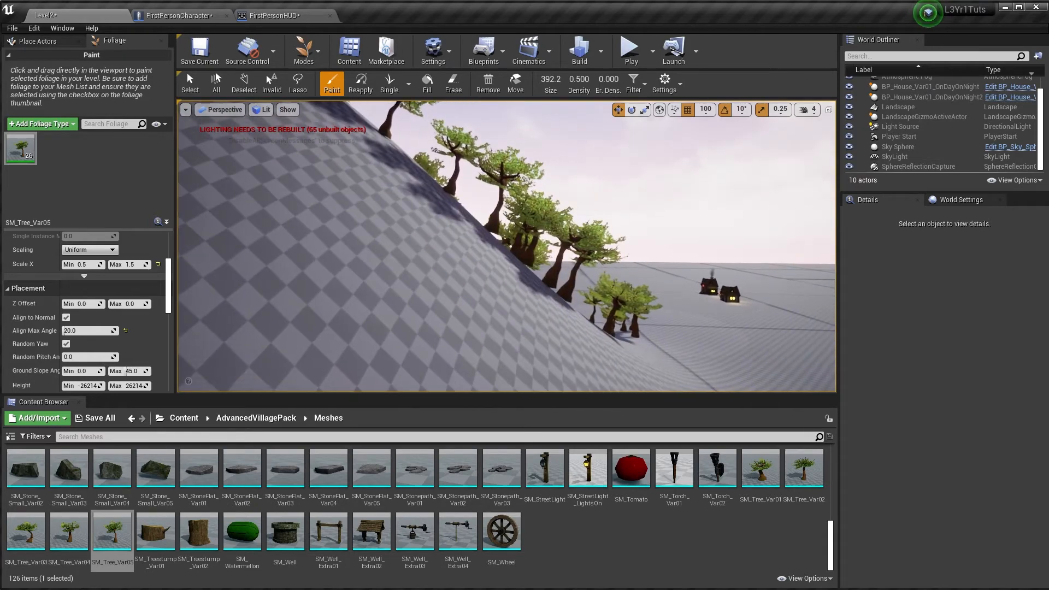
pyautogui.press('a')
pyautogui.press('e')
pyautogui.moveTo(427, 296); pyautogui.dragTo(428, 284, button='right')
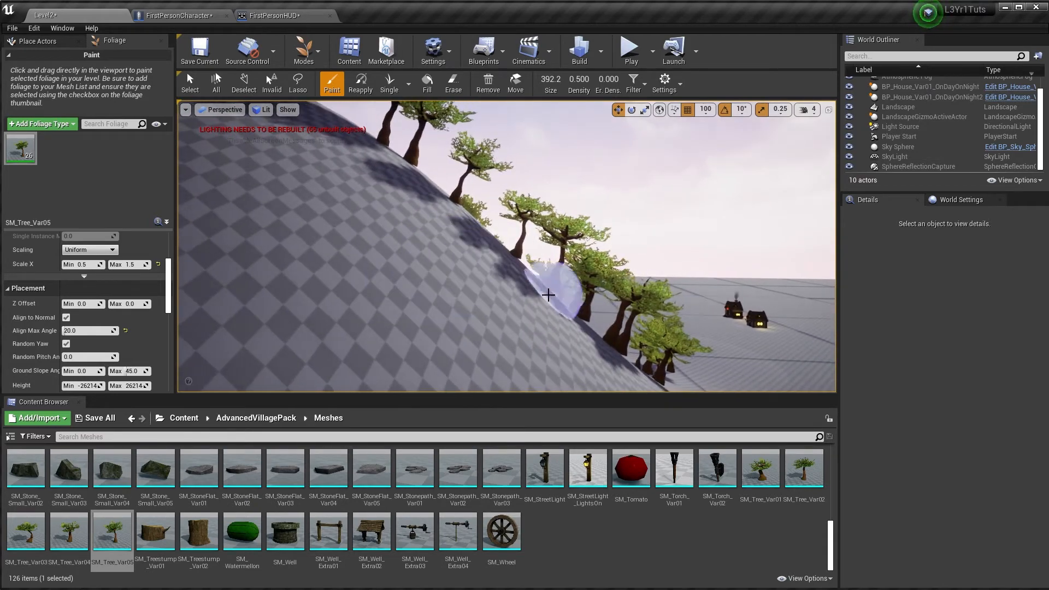
pyautogui.moveTo(548, 295)
pyautogui.mouseDown(button='right')
pyautogui.moveTo(528, 293)
pyautogui.moveTo(540, 302)
pyautogui.moveTo(555, 282)
pyautogui.mouseUp(button='right')
pyautogui.press('d')
pyautogui.press('q')
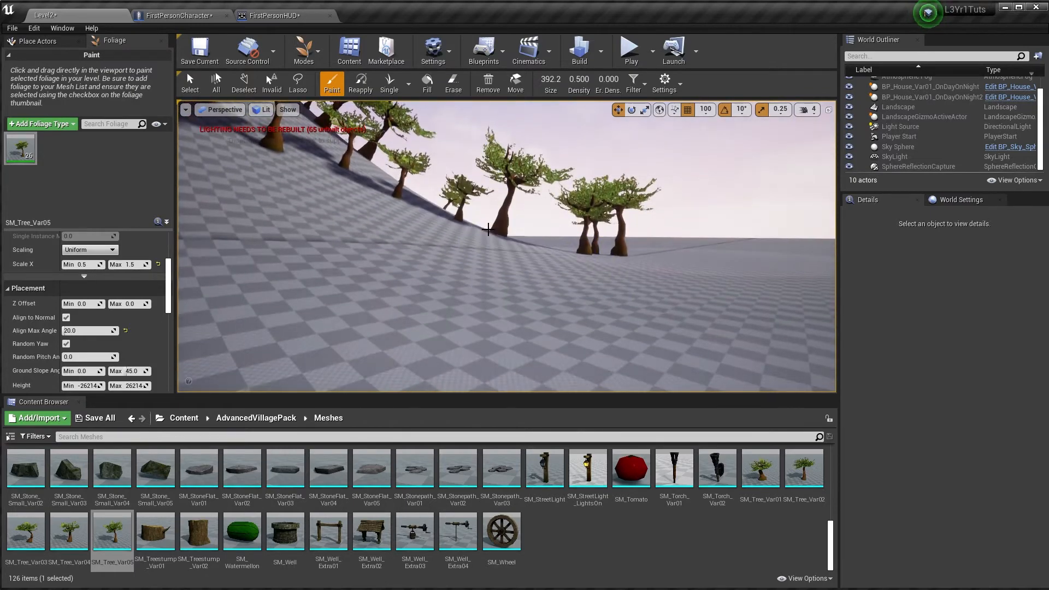
# Inspect the trunk bases of the angle-limited trees up close where they meet the slope
pyautogui.moveTo(365, 223); pyautogui.dragTo(233, 285, button='right')
pyautogui.moveTo(446, 151)
pyautogui.mouseDown(button='right')
pyautogui.moveTo(453, 156)
pyautogui.moveTo(430, 122)
pyautogui.moveTo(437, 131)
pyautogui.moveTo(425, 123)
pyautogui.moveTo(410, 133)
pyautogui.mouseUp(button='right')
pyautogui.press('w')
pyautogui.press('w')
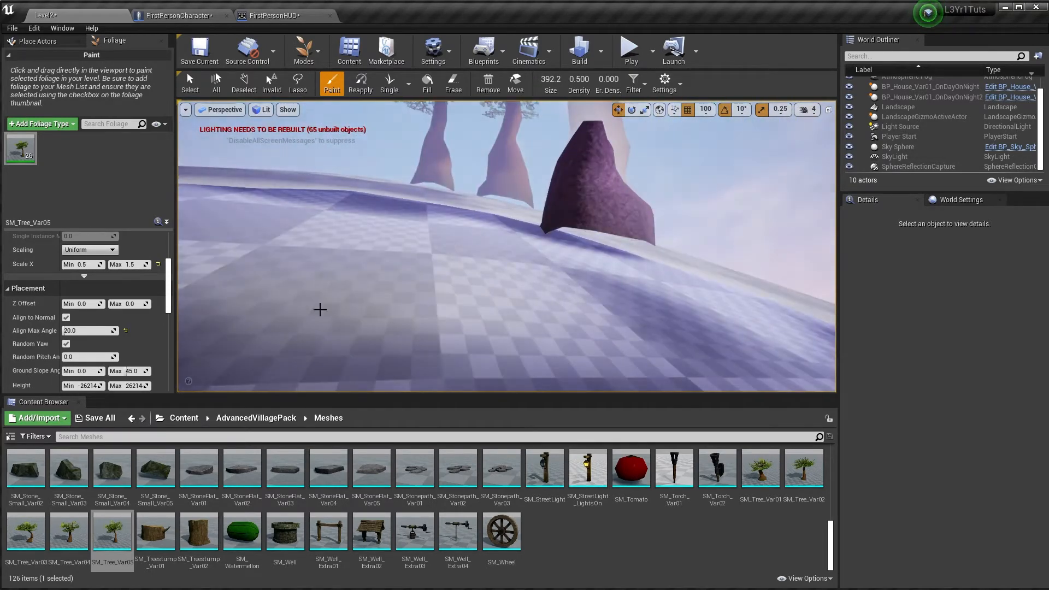
pyautogui.press('s')
pyautogui.moveTo(555, 237)
pyautogui.mouseDown(button='right')
pyautogui.moveTo(519, 240)
pyautogui.moveTo(538, 229)
pyautogui.mouseUp(button='right')
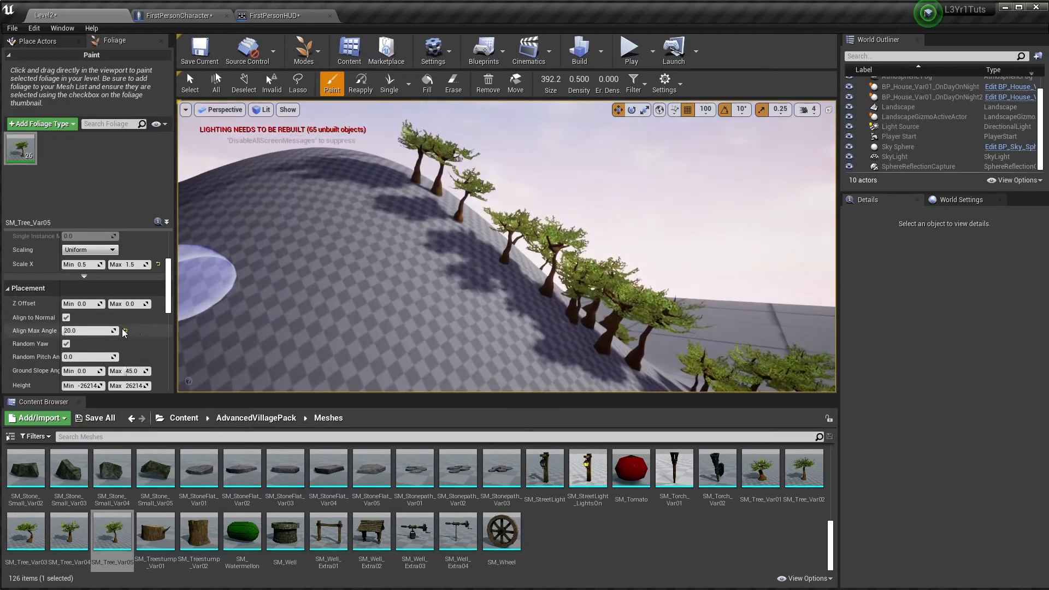
# Reset the Align Max Angle of SM_Tree_Var05 to its default of 0
pyautogui.click(125, 330)
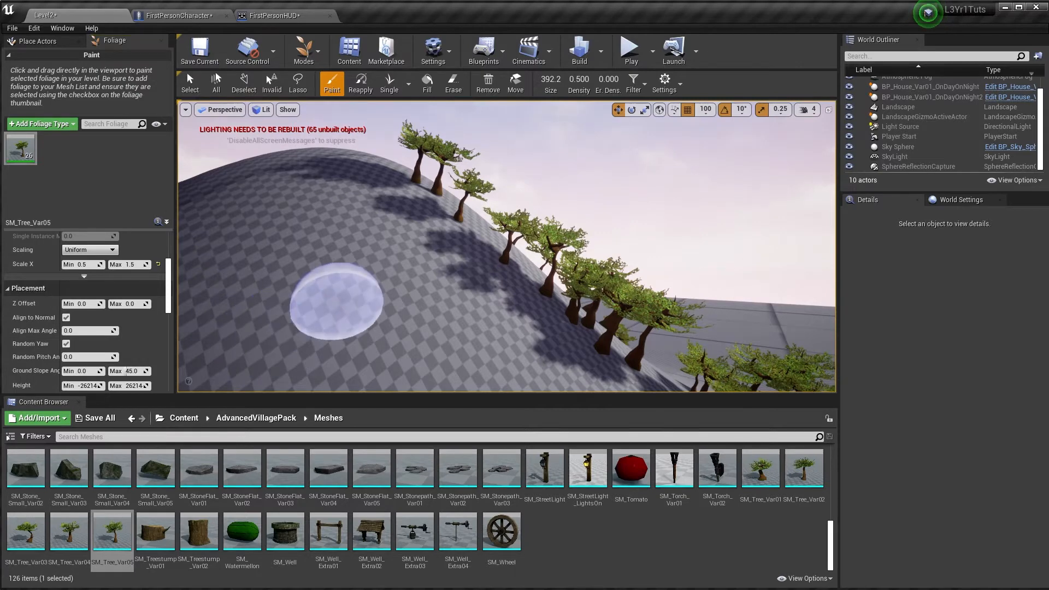
pyautogui.moveTo(334, 300); pyautogui.dragTo(355, 318, button='right')
pyautogui.press('s')
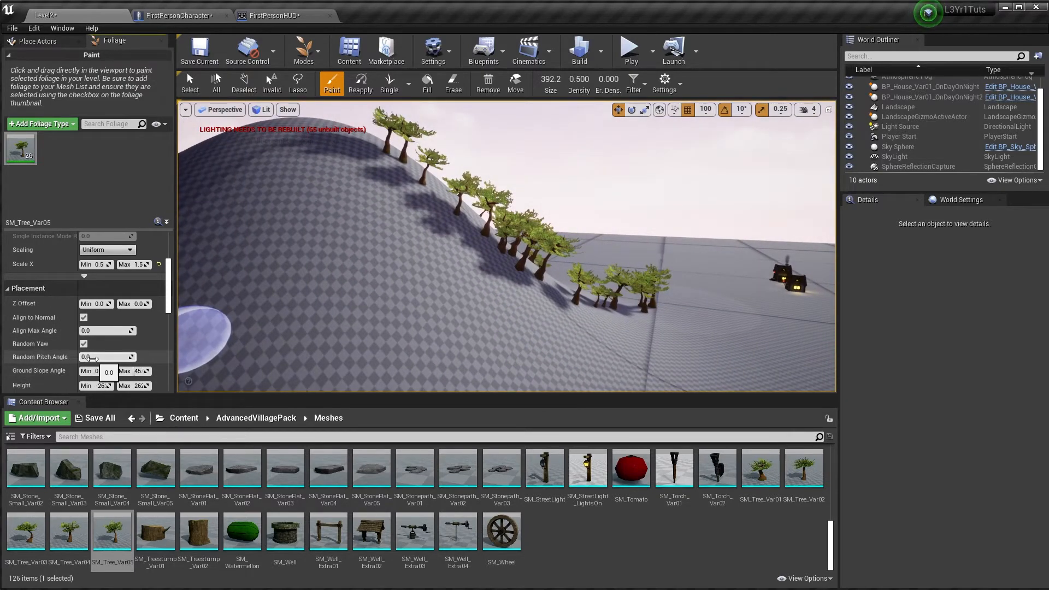
# Paint additional test strokes of SM_Tree_Var05 trees up the hillside and check how they stand
pyautogui.moveTo(548, 358); pyautogui.dragTo(417, 278)
pyautogui.moveTo(417, 279)
pyautogui.mouseDown(button='right')
pyautogui.moveTo(491, 300)
pyautogui.moveTo(394, 290)
pyautogui.moveTo(328, 312)
pyautogui.moveTo(218, 274)
pyautogui.moveTo(605, 355)
pyautogui.mouseUp(button='right')
pyautogui.press('d')
pyautogui.press('w')
pyautogui.press('w')
pyautogui.press('a')
pyautogui.press('s')
pyautogui.moveTo(605, 356); pyautogui.dragTo(397, 240)
pyautogui.moveTo(397, 240)
pyautogui.mouseDown(button='right')
pyautogui.moveTo(467, 286)
pyautogui.moveTo(300, 270)
pyautogui.moveTo(486, 283)
pyautogui.moveTo(524, 322)
pyautogui.moveTo(552, 295)
pyautogui.moveTo(539, 278)
pyautogui.mouseUp(button='right')
pyautogui.press('w')
pyautogui.press('s')
pyautogui.press('s')
# Undo the test strokes and the earlier rows until the hillside is cleared of painted SM_Tree_Var05 trees
pyautogui.hotkey('ctrl', 'z')
pyautogui.hotkey('ctrl', 'z')
pyautogui.hotkey('ctrl', 'z')
pyautogui.press('w')
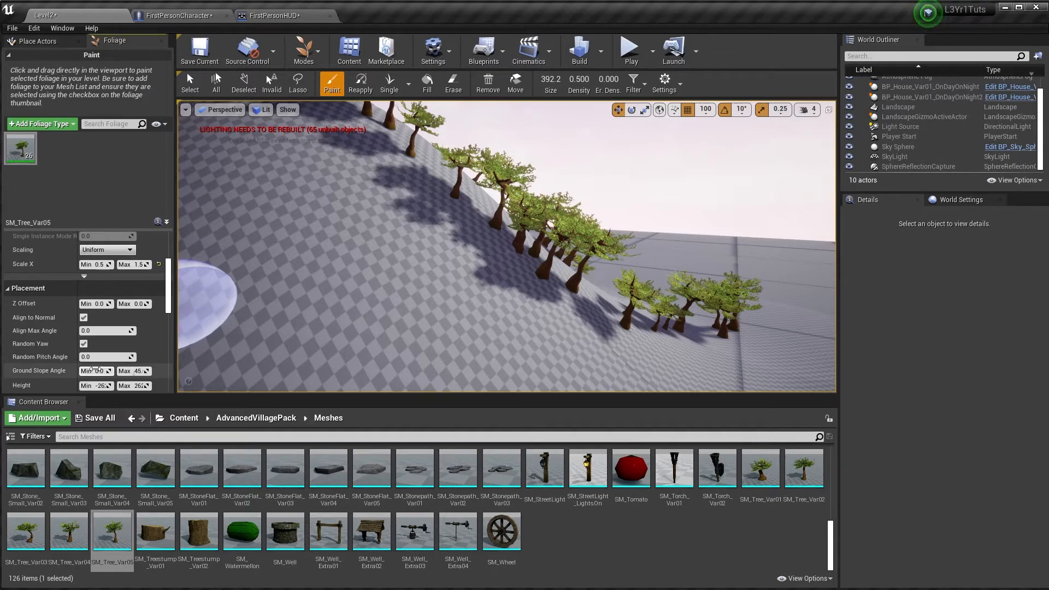
pyautogui.press('s')
pyautogui.moveTo(569, 340); pyautogui.dragTo(569, 344, button='right')
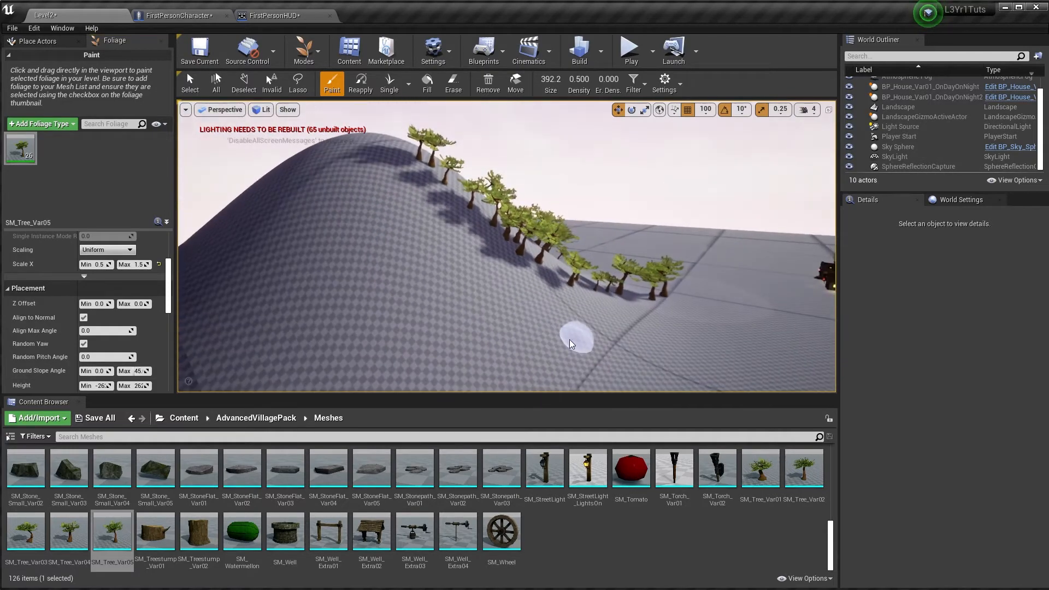
pyautogui.moveTo(524, 271)
pyautogui.mouseDown(button='right')
pyautogui.moveTo(551, 271)
pyautogui.moveTo(526, 278)
pyautogui.mouseUp(button='right')
pyautogui.press('w')
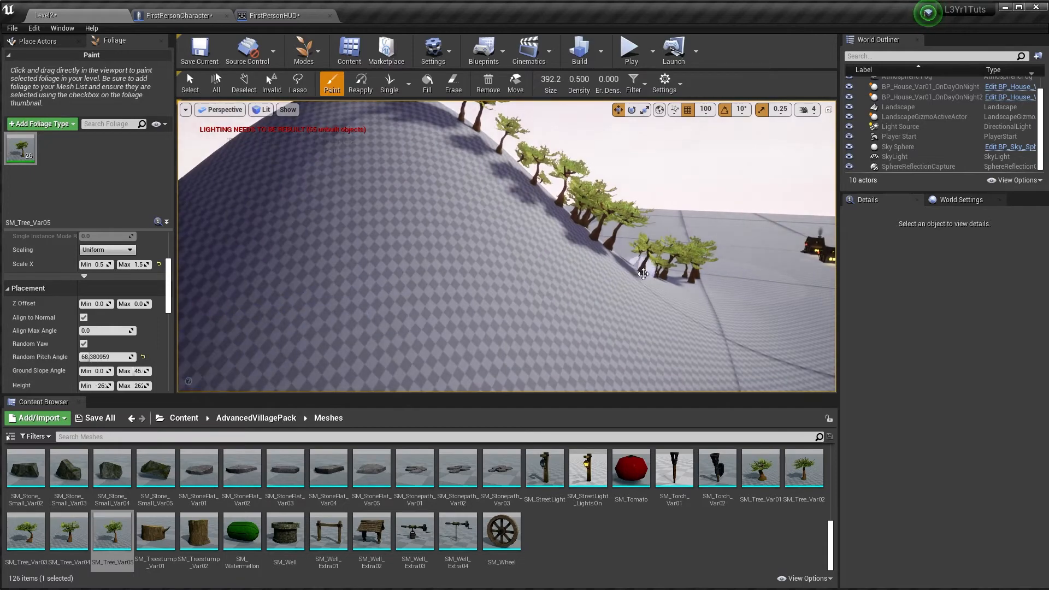
pyautogui.hotkey('ctrl', 'z')
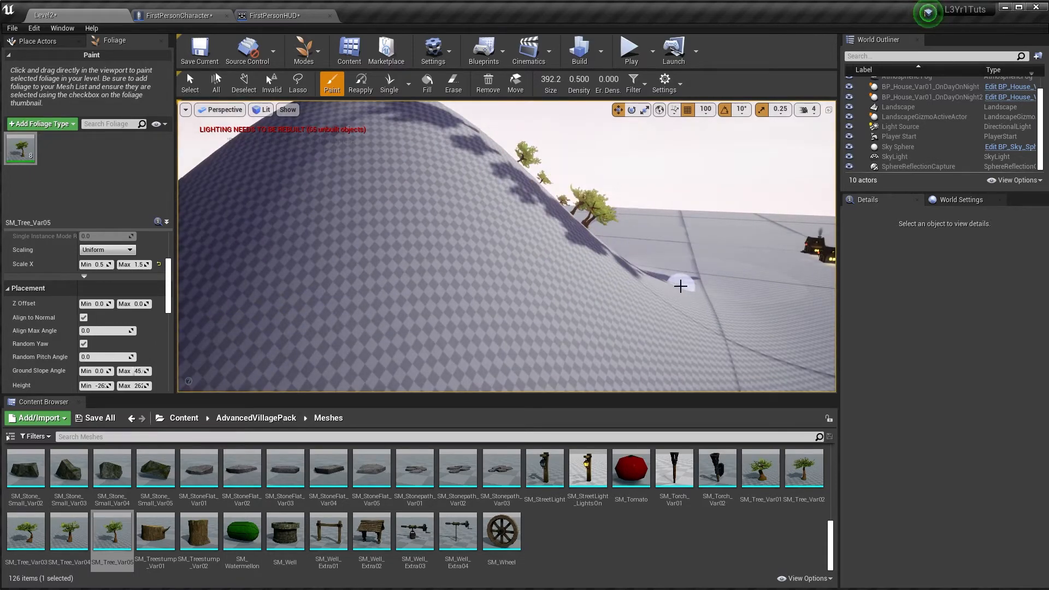
pyautogui.moveTo(680, 286)
pyautogui.mouseDown(button='right')
pyautogui.moveTo(677, 268)
pyautogui.moveTo(579, 278)
pyautogui.mouseUp(button='right')
pyautogui.press('w')
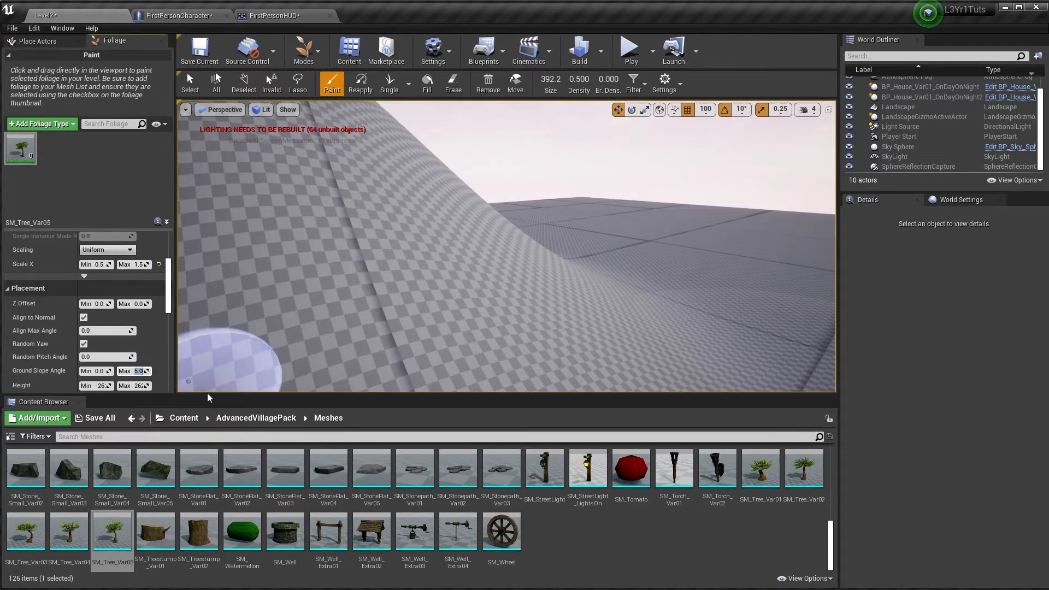
# Set the maximum Ground Slope Angle of SM_Tree_Var05 to 15 and paint trees across the flat ground toward the hill
pyautogui.write('15')
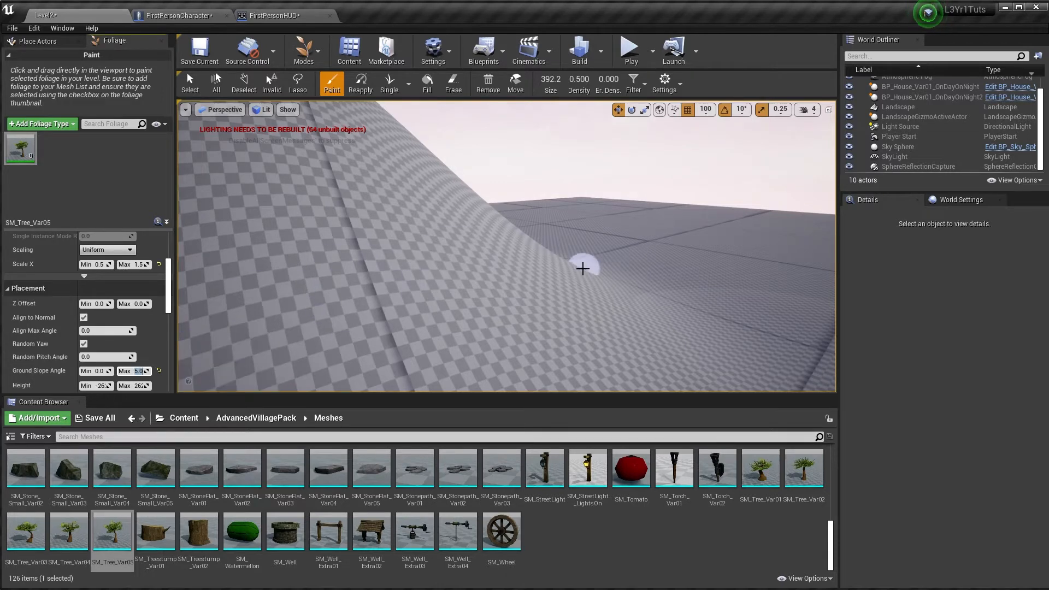
pyautogui.press('s')
pyautogui.moveTo(582, 267)
pyautogui.mouseDown(button='right')
pyautogui.moveTo(605, 267)
pyautogui.moveTo(587, 276)
pyautogui.mouseUp(button='right')
pyautogui.moveTo(686, 306)
pyautogui.mouseDown()
pyautogui.moveTo(710, 306)
pyautogui.moveTo(573, 311)
pyautogui.moveTo(522, 301)
pyautogui.mouseUp()
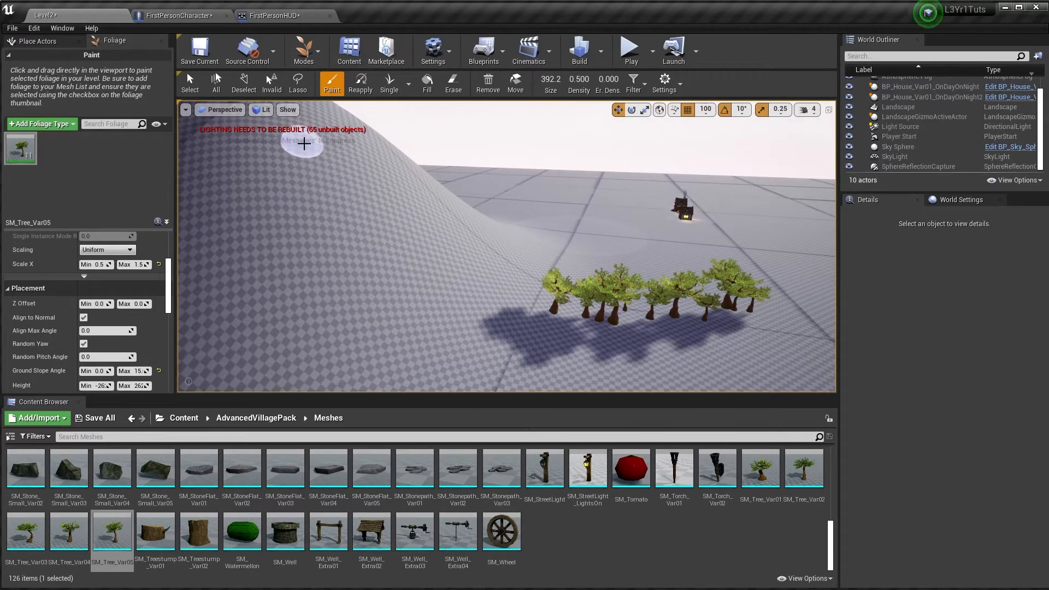
# Paint SM_Tree_Var05 trees over the rounded hilltop to test the slope limit there
pyautogui.moveTo(303, 143); pyautogui.dragTo(475, 277, button='right')
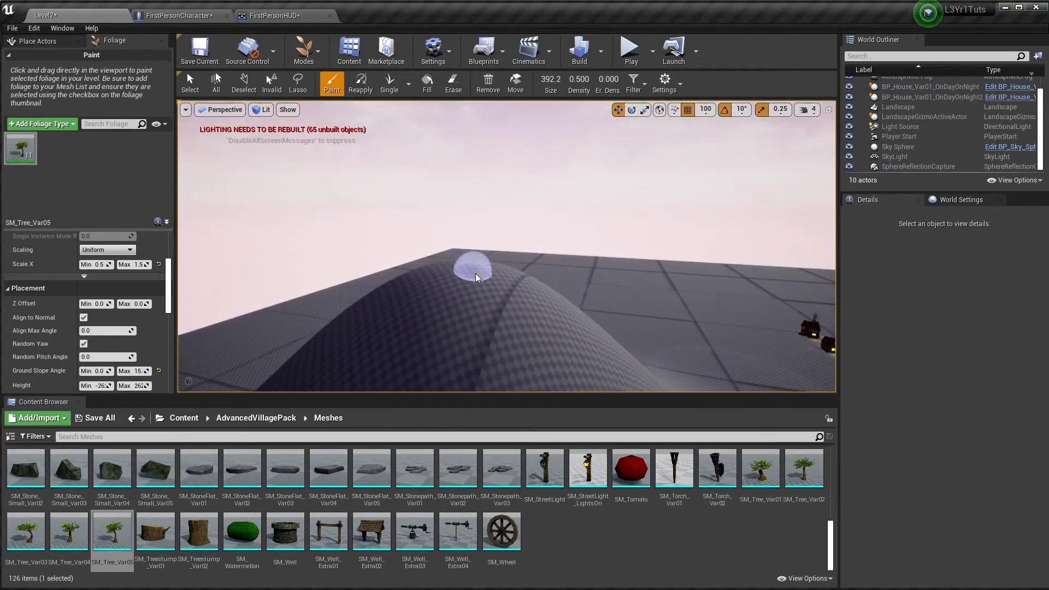
pyautogui.moveTo(475, 277); pyautogui.dragTo(454, 256)
pyautogui.moveTo(442, 295); pyautogui.dragTo(482, 277)
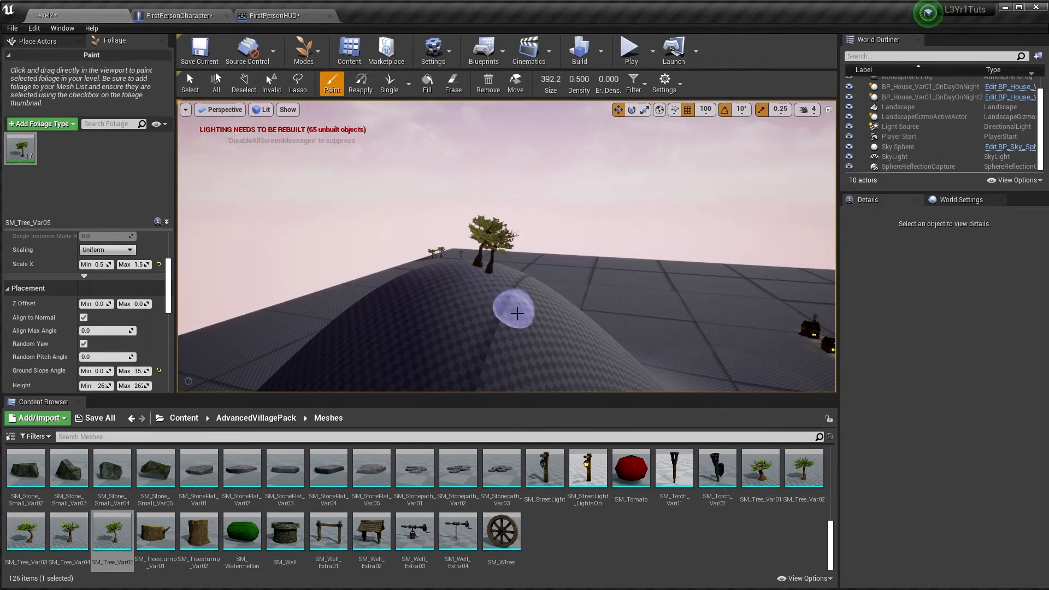
pyautogui.moveTo(517, 313)
pyautogui.mouseDown(button='right')
pyautogui.moveTo(475, 320)
pyautogui.moveTo(426, 300)
pyautogui.moveTo(470, 333)
pyautogui.moveTo(464, 303)
pyautogui.moveTo(512, 328)
pyautogui.moveTo(513, 387)
pyautogui.mouseUp(button='right')
# Undo the tree strokes painted on the hilltop and on the flat ground
pyautogui.hotkey('ctrl', 'z')
pyautogui.hotkey('ctrl', 'z')
pyautogui.hotkey('ctrl', 'z')
pyautogui.hotkey('ctrl', 'z')
pyautogui.press('w')
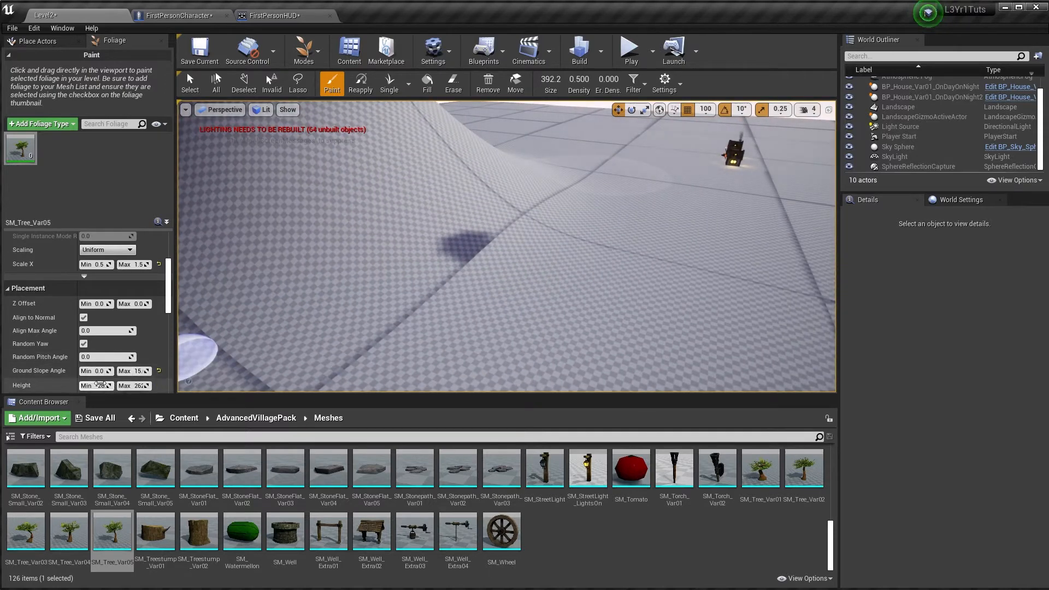
pyautogui.press('w')
pyautogui.moveTo(467, 273); pyautogui.dragTo(471, 229, button='right')
pyautogui.moveTo(531, 199); pyautogui.dragTo(628, 201, button='right')
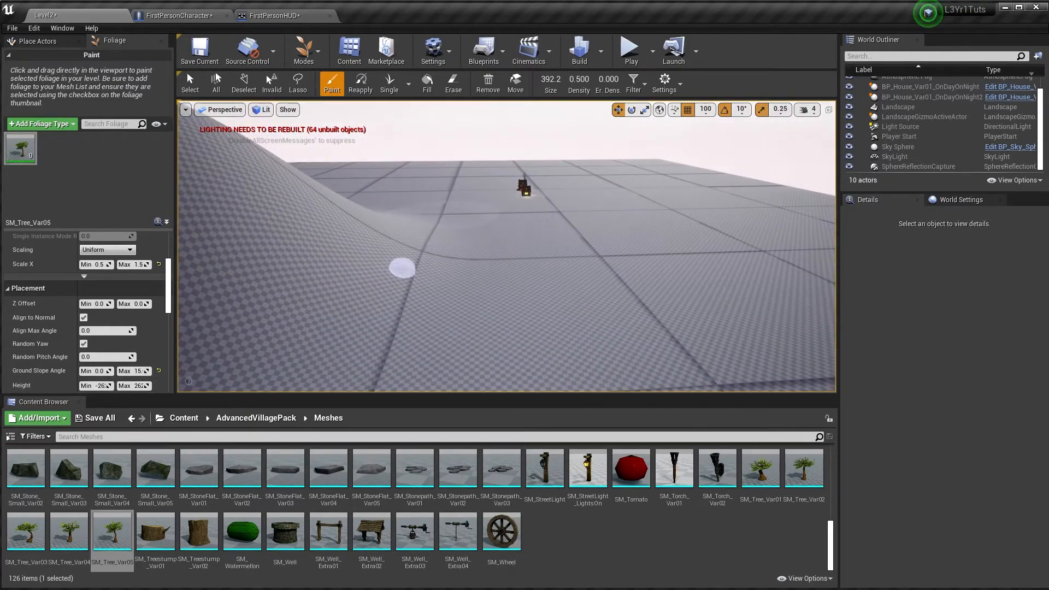
pyautogui.moveTo(401, 268); pyautogui.dragTo(220, 266, button='right')
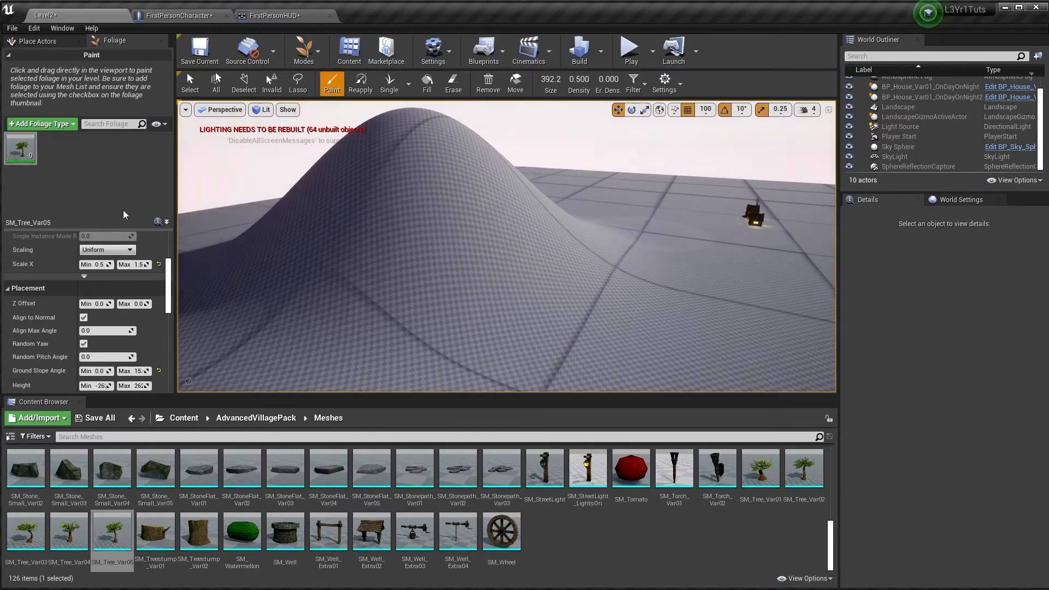
pyautogui.moveTo(716, 271)
pyautogui.mouseDown(button='right')
pyautogui.moveTo(803, 274)
pyautogui.moveTo(489, 336)
pyautogui.mouseUp(button='right')
pyautogui.press('w')
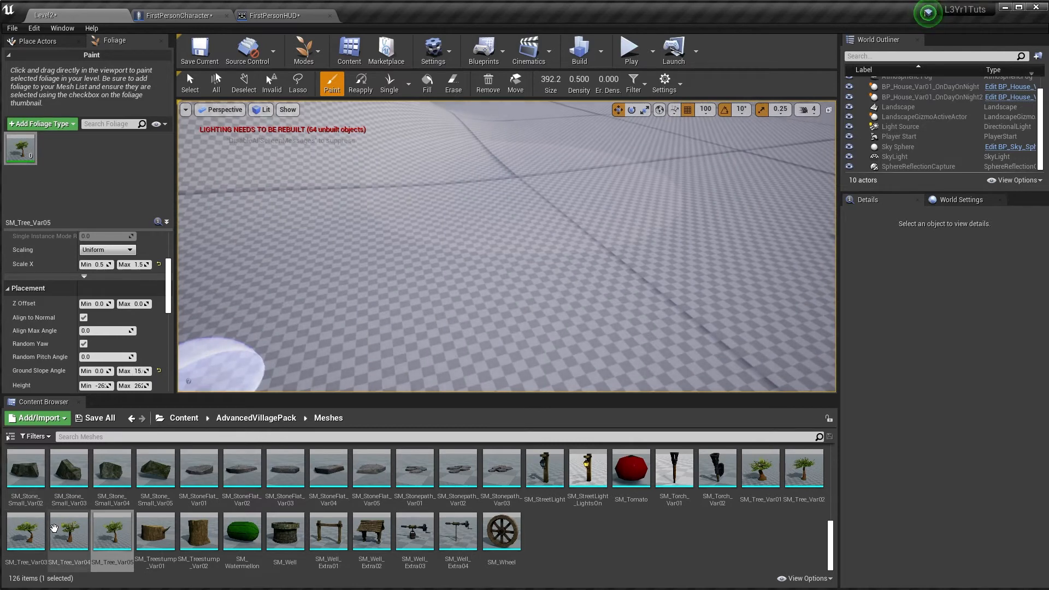
# Add SM_Tree_Var04 and SM_Tree_Var03 as foliage types and compare the painting settings of SM_Tree_Var03 and SM_Tree_Var05
pyautogui.moveTo(69, 529); pyautogui.dragTo(82, 185)
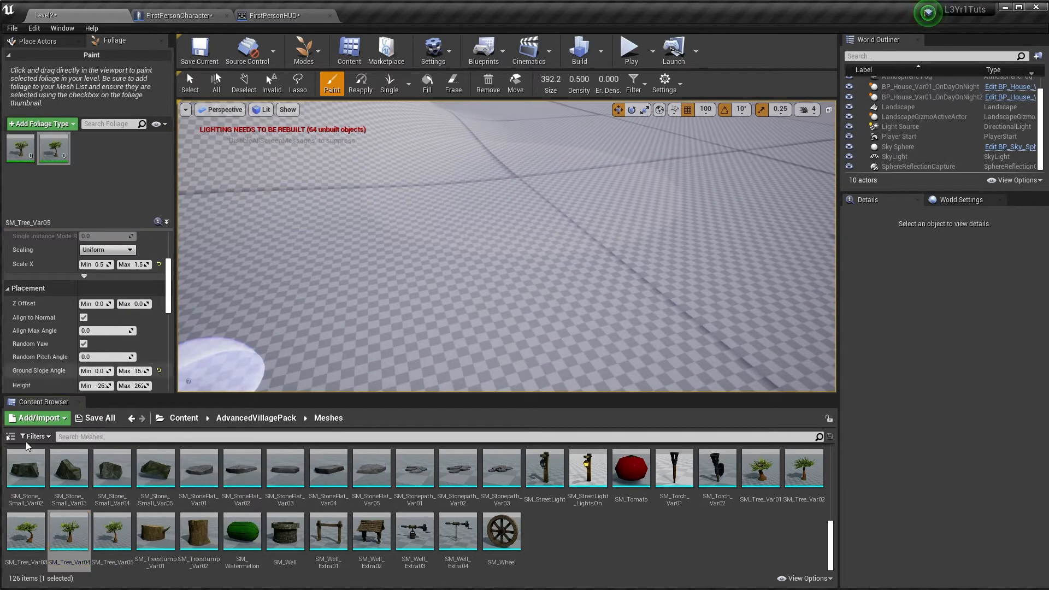
pyautogui.moveTo(26, 529); pyautogui.dragTo(88, 180)
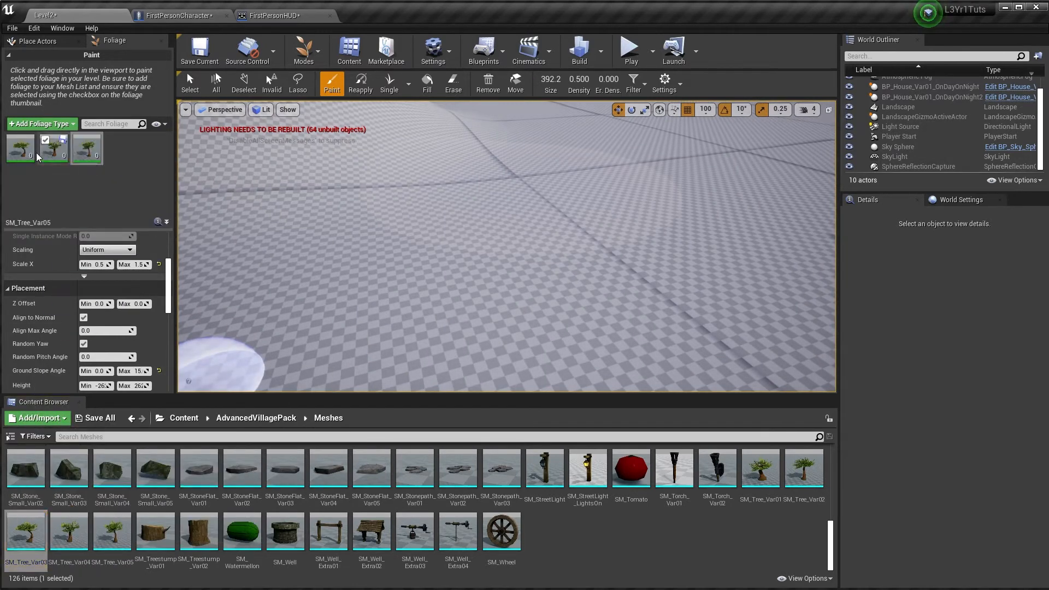
pyautogui.click(21, 148)
pyautogui.scroll(3, 90, 325)
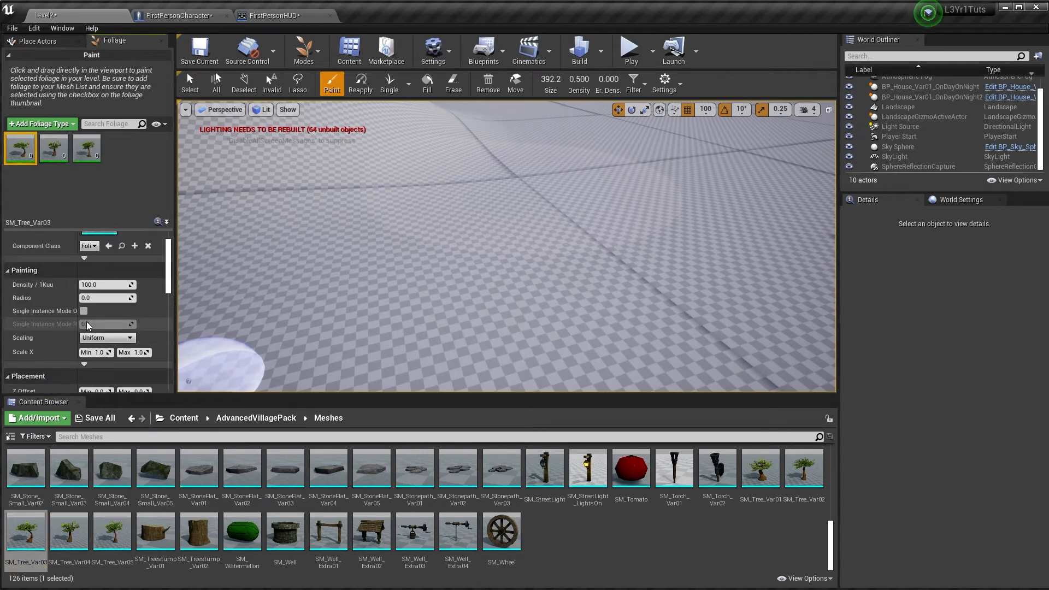
pyautogui.scroll(3, 86, 322)
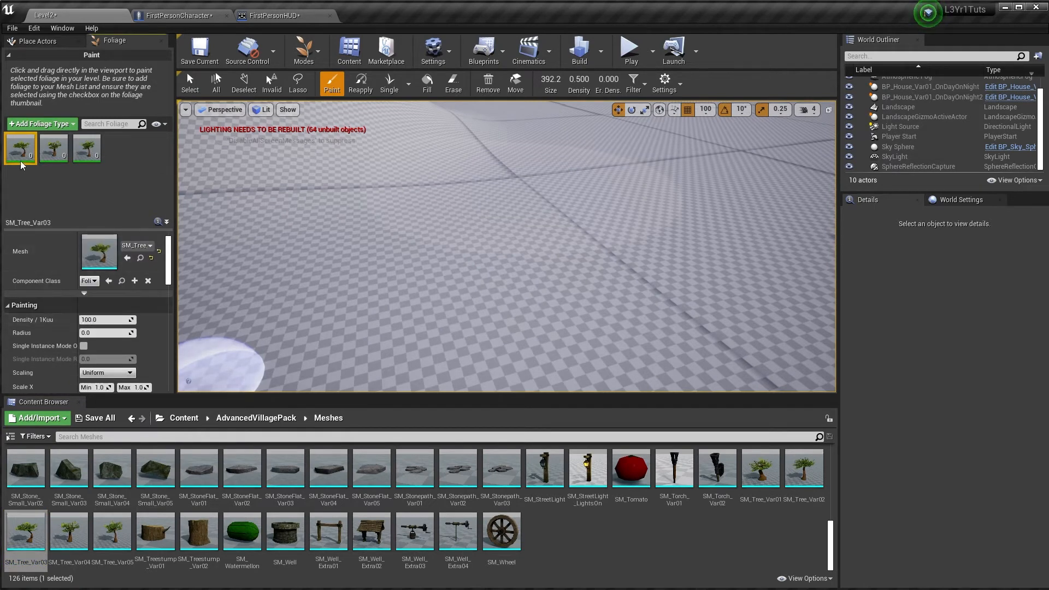
pyautogui.click(89, 156)
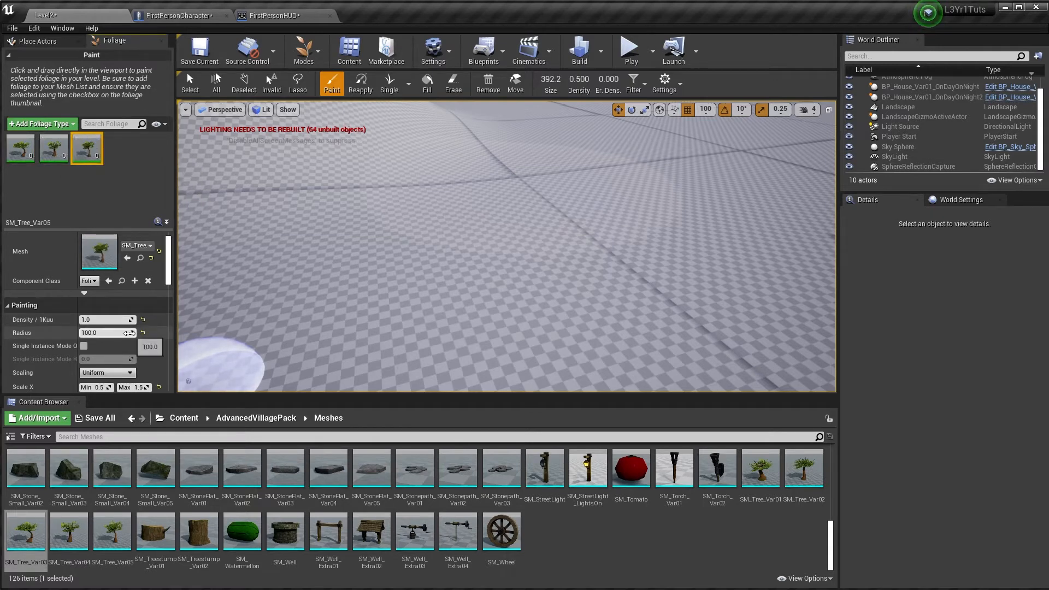
# Set SM_Tree_Var04 to density 1, radius 100 and Scale X from 0.5 to 1.5
pyautogui.click(48, 151)
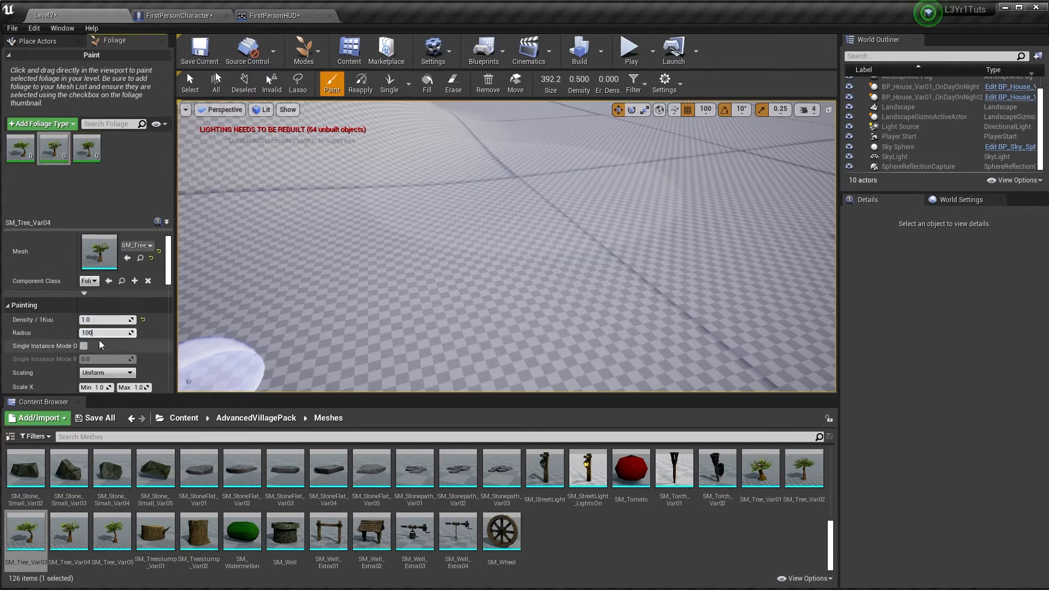
pyautogui.scroll(-1, 93, 342)
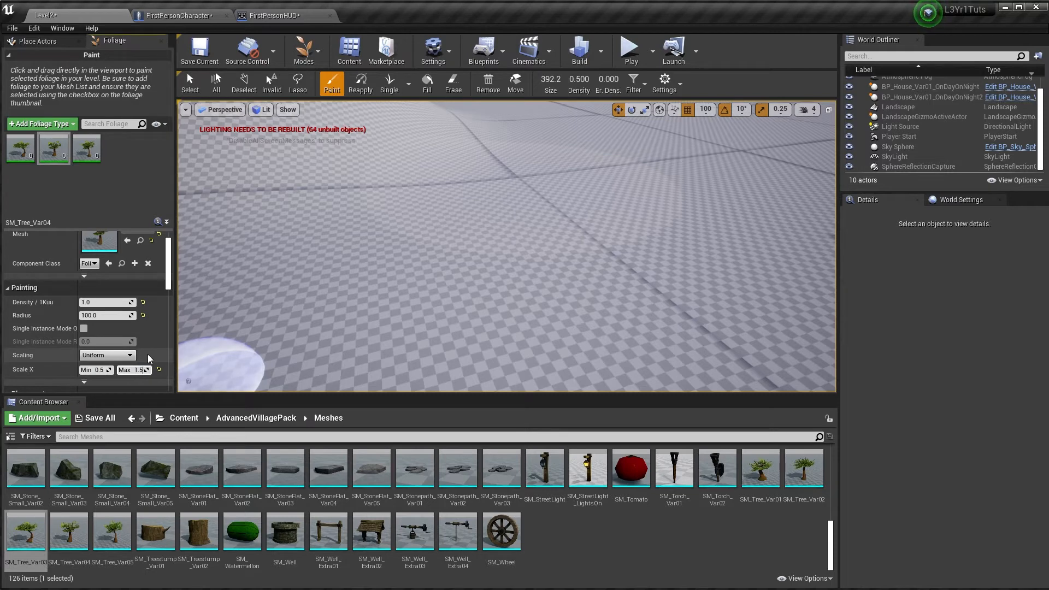
pyautogui.press('Return')
pyautogui.scroll(-5, 92, 301)
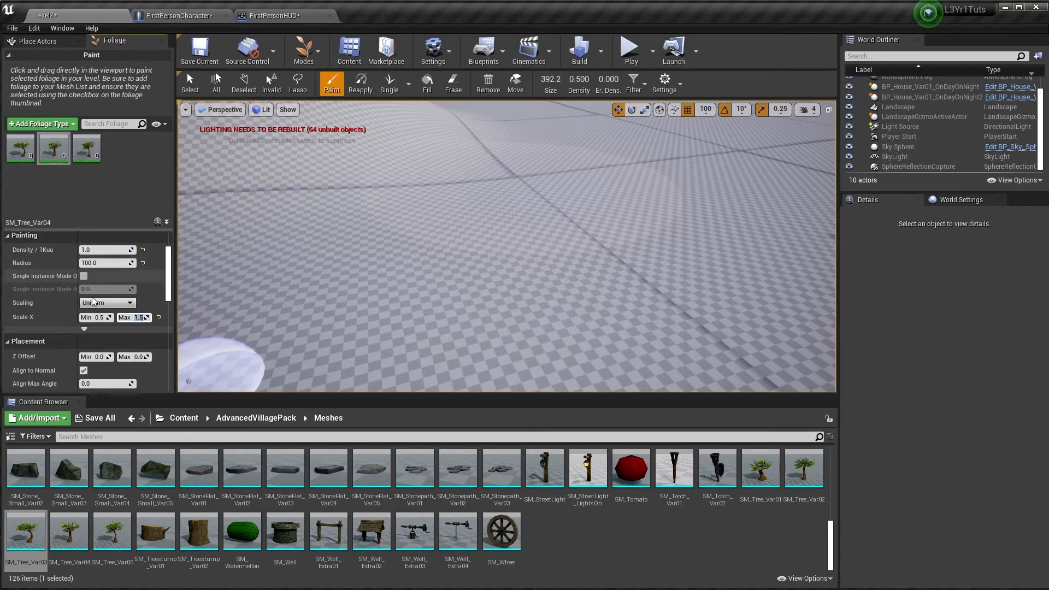
# Set SM_Tree_Var03 to density 1, radius 100 and Scale X from 0.5 to 1.5
pyautogui.scroll(6, 93, 301)
pyautogui.click(27, 143)
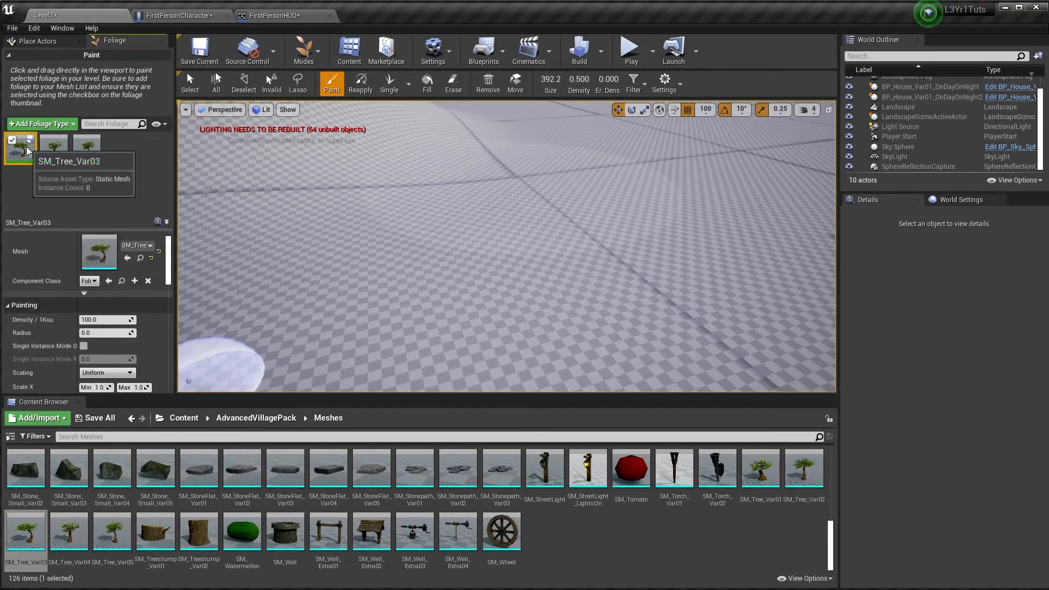
pyautogui.press('Return')
pyautogui.click(98, 332)
pyautogui.write('10')
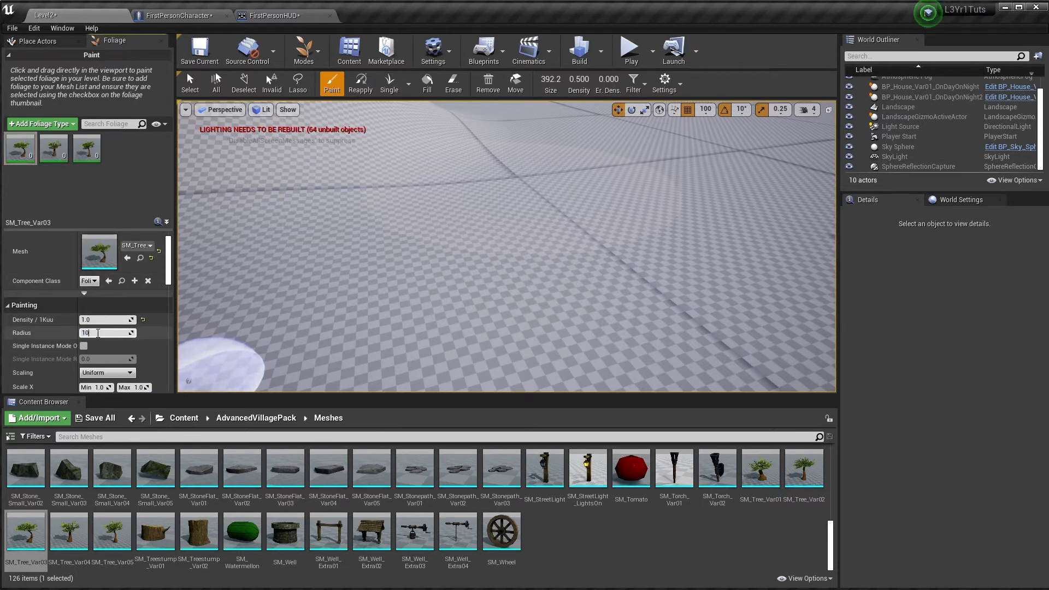
pyautogui.write('0')
pyautogui.press('Return')
pyautogui.click(98, 386)
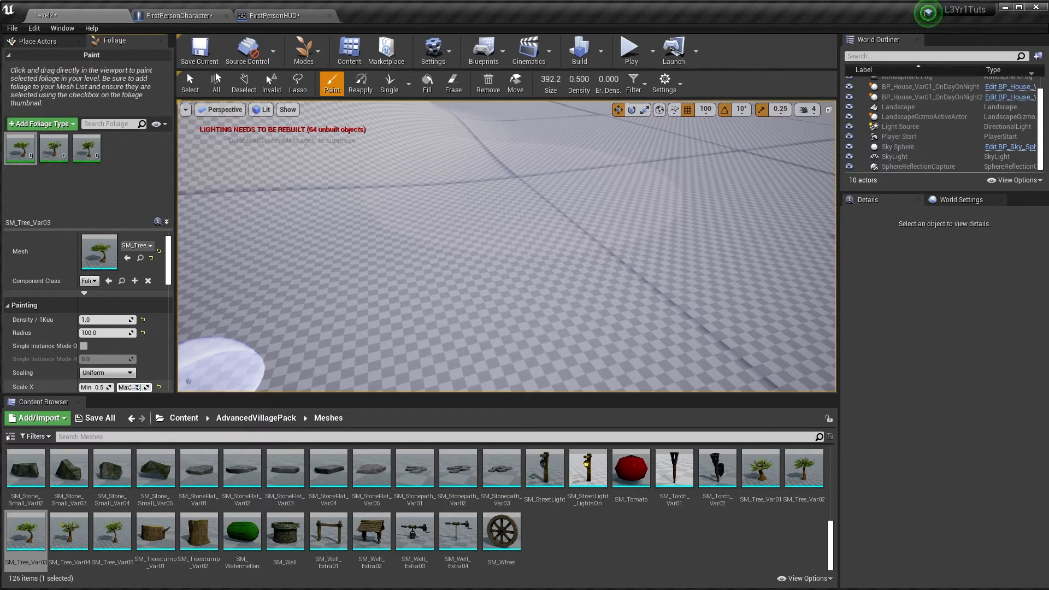
pyautogui.scroll(-5, 148, 360)
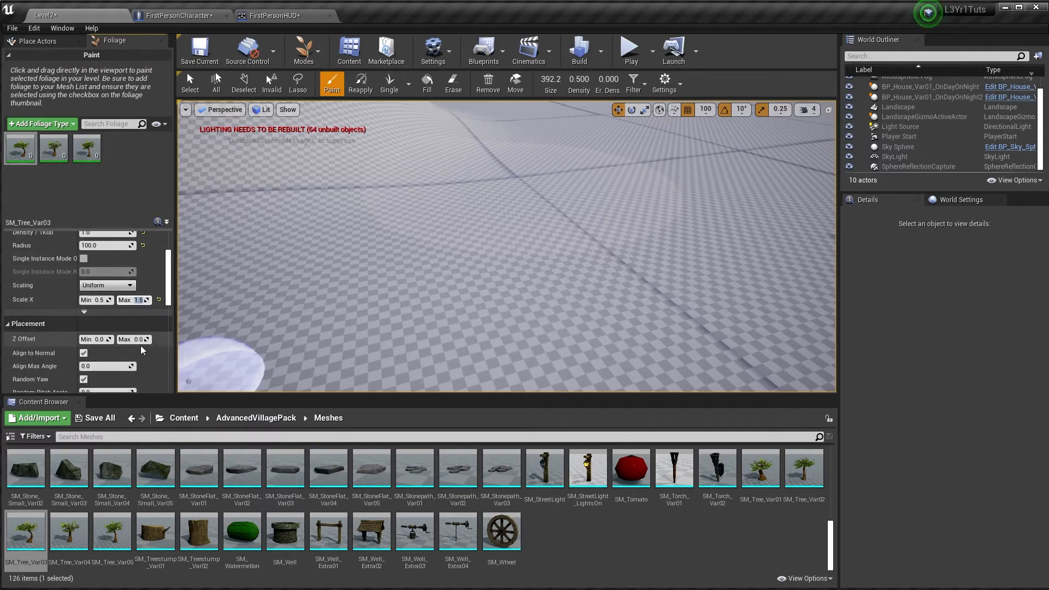
# Paint a mixed cluster of SM_Tree_Var03, SM_Tree_Var04 and SM_Tree_Var05 on the flat ground and view it up close
pyautogui.moveTo(408, 289)
pyautogui.mouseDown(button='right')
pyautogui.moveTo(350, 246)
pyautogui.moveTo(393, 295)
pyautogui.moveTo(437, 284)
pyautogui.moveTo(426, 300)
pyautogui.mouseUp(button='right')
pyautogui.moveTo(426, 299)
pyautogui.mouseDown()
pyautogui.moveTo(381, 274)
pyautogui.moveTo(494, 320)
pyautogui.mouseUp()
pyautogui.moveTo(565, 330)
pyautogui.mouseDown(button='right')
pyautogui.moveTo(532, 322)
pyautogui.moveTo(529, 268)
pyautogui.moveTo(514, 268)
pyautogui.moveTo(579, 267)
pyautogui.moveTo(514, 268)
pyautogui.mouseUp(button='right')
pyautogui.press('w')
pyautogui.press('s')
pyautogui.press('w')
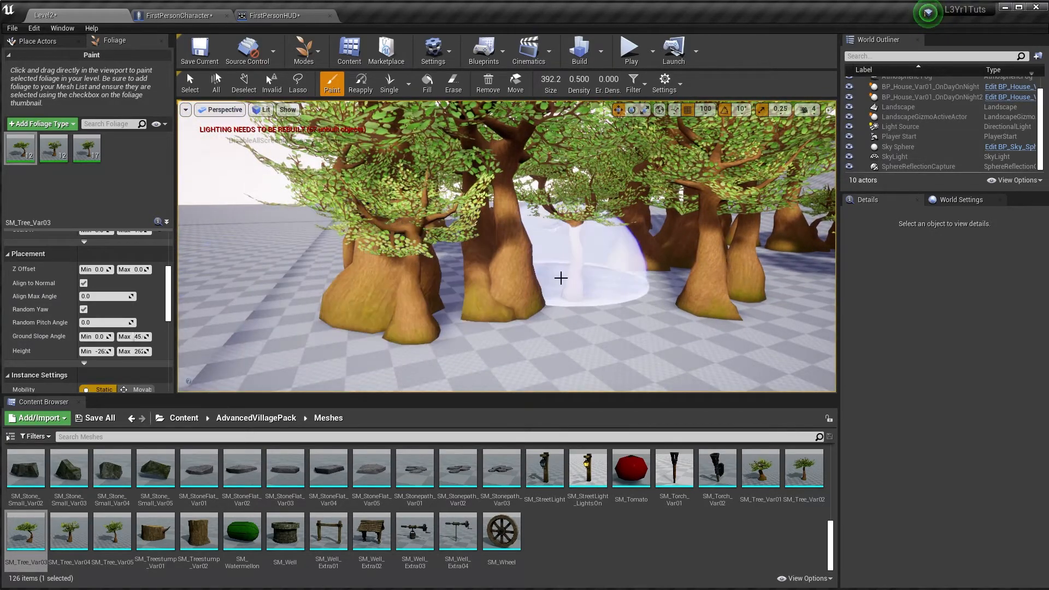
pyautogui.moveTo(561, 277); pyautogui.dragTo(459, 278, button='right')
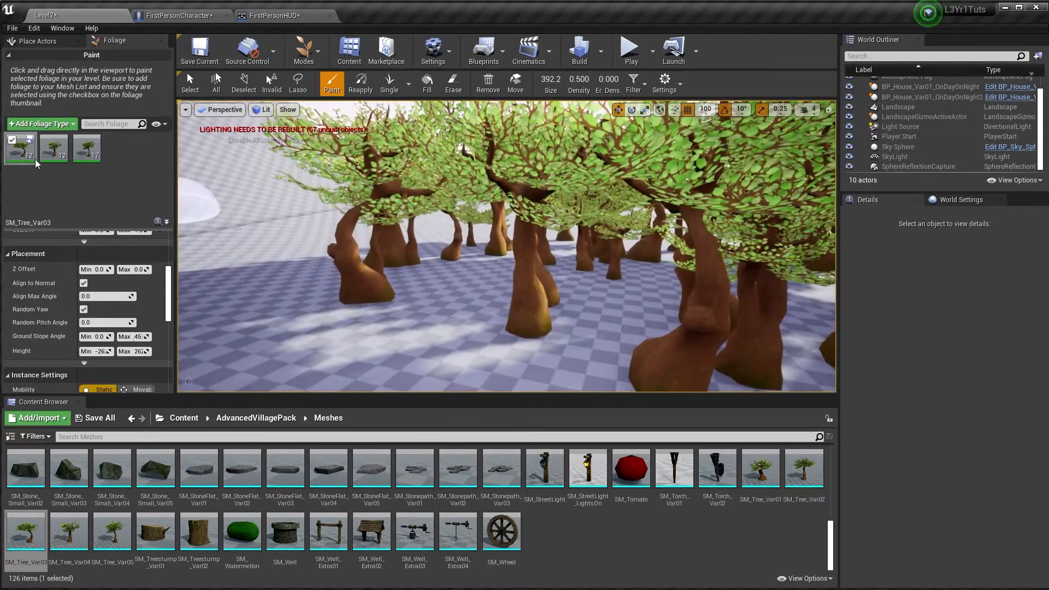
# Check the instance counts of the tree foliage types and the painting settings of SM_Tree_Var03
pyautogui.moveTo(29, 159)
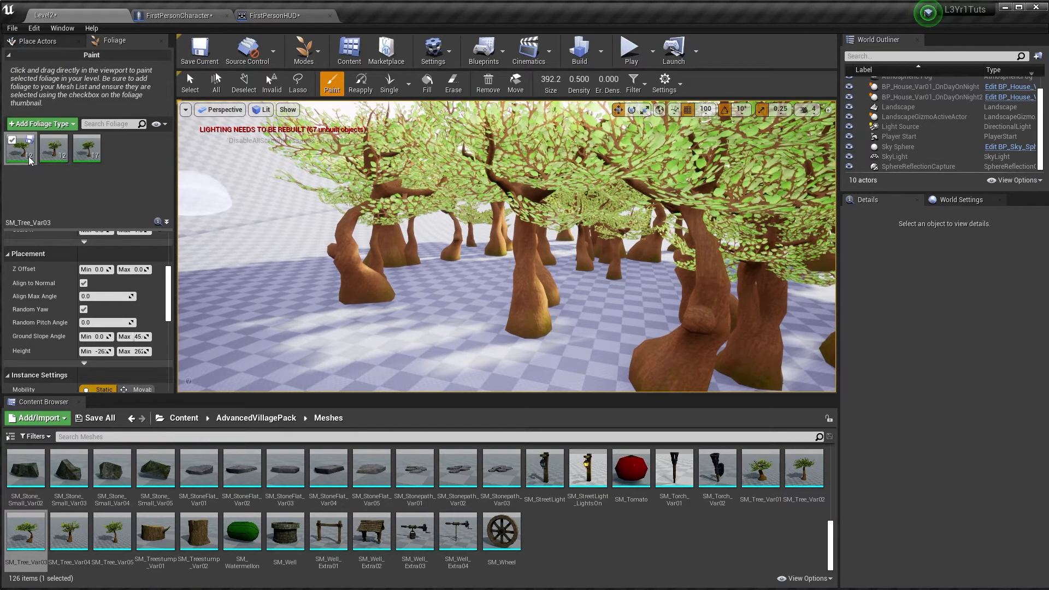
pyautogui.moveTo(94, 159)
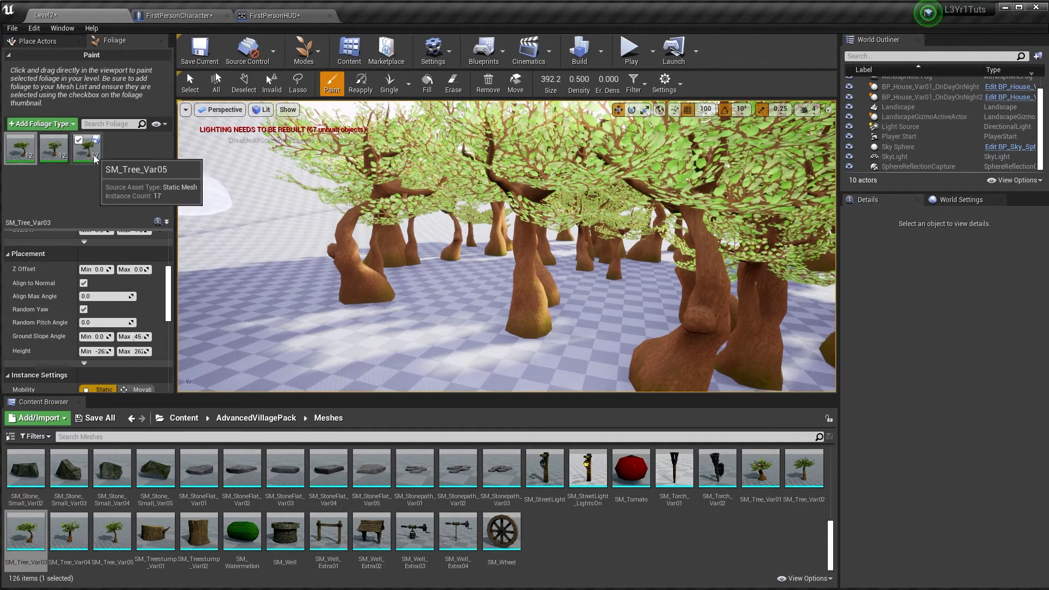
pyautogui.scroll(5, 96, 300)
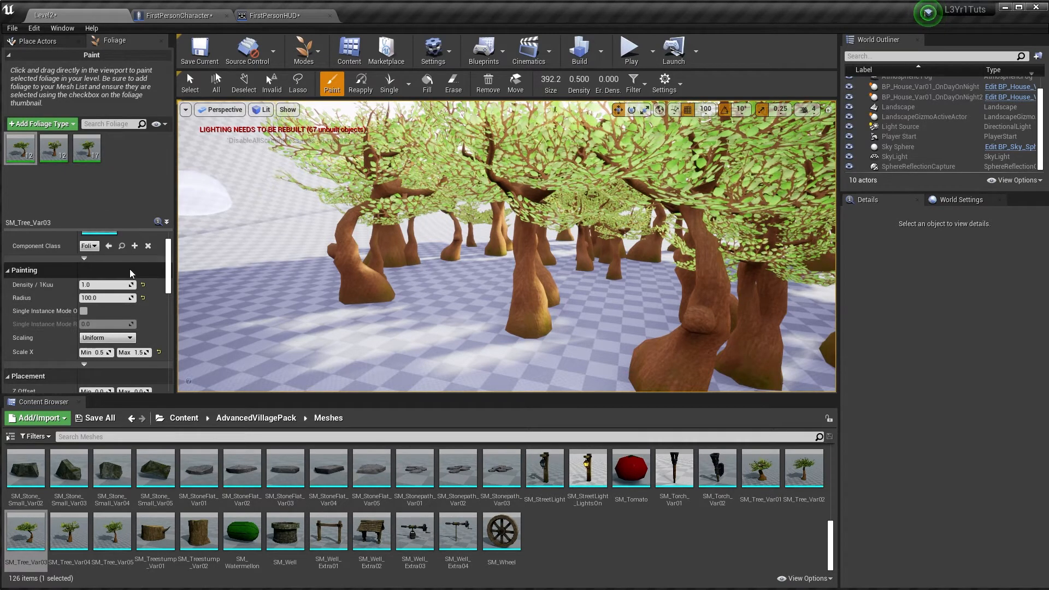
pyautogui.scroll(2, 96, 304)
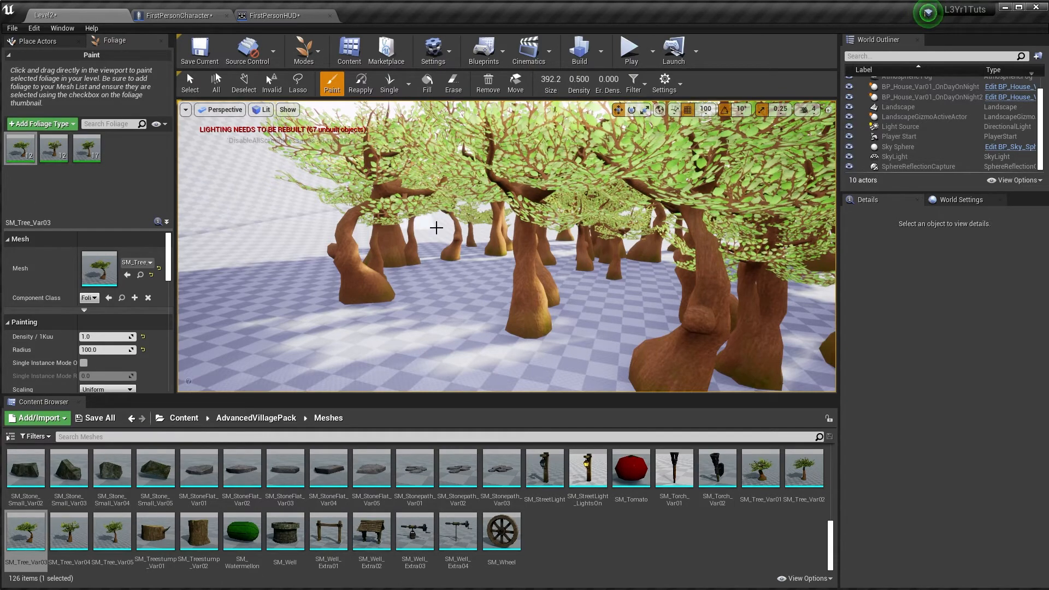
pyautogui.moveTo(435, 227)
pyautogui.mouseDown(button='right')
pyautogui.moveTo(683, 229)
pyautogui.moveTo(574, 273)
pyautogui.moveTo(610, 262)
pyautogui.mouseUp(button='right')
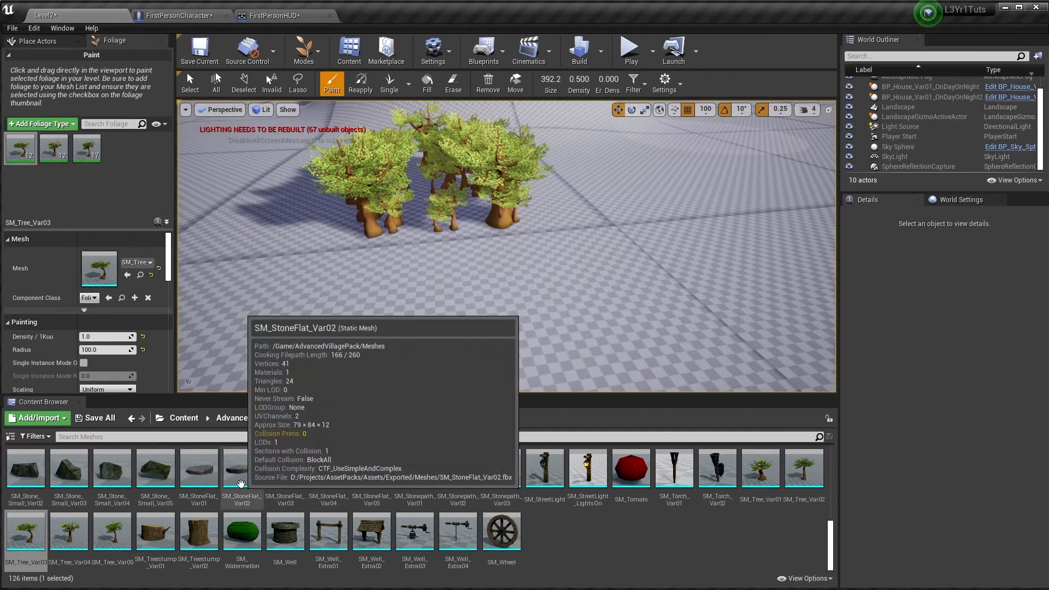
# Add SM_GrassPatch_Var01 as a foliage type and show its settings
pyautogui.scroll(5, 359, 470)
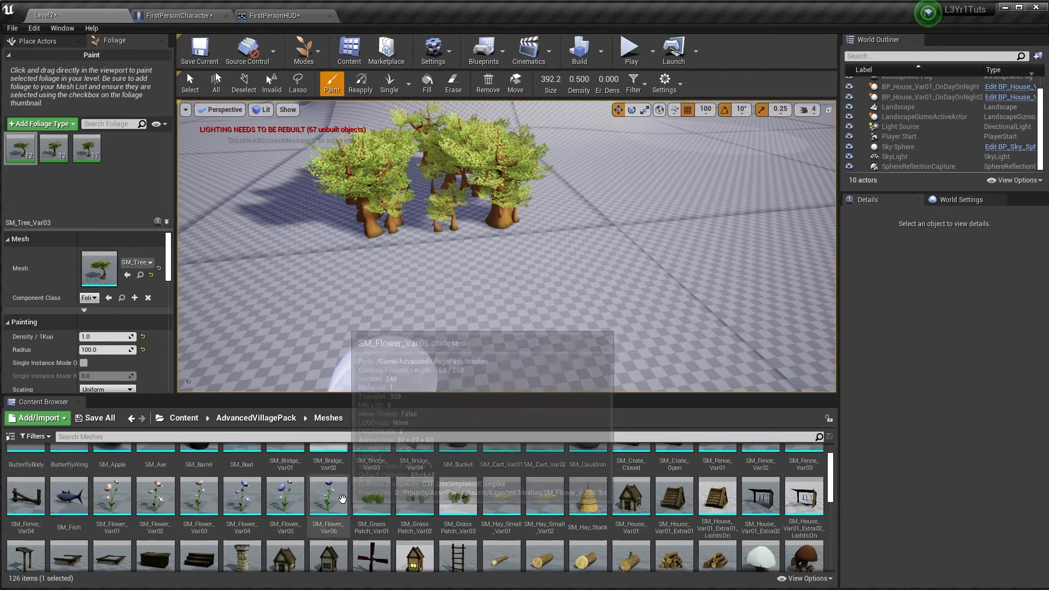
pyautogui.scroll(2, 363, 534)
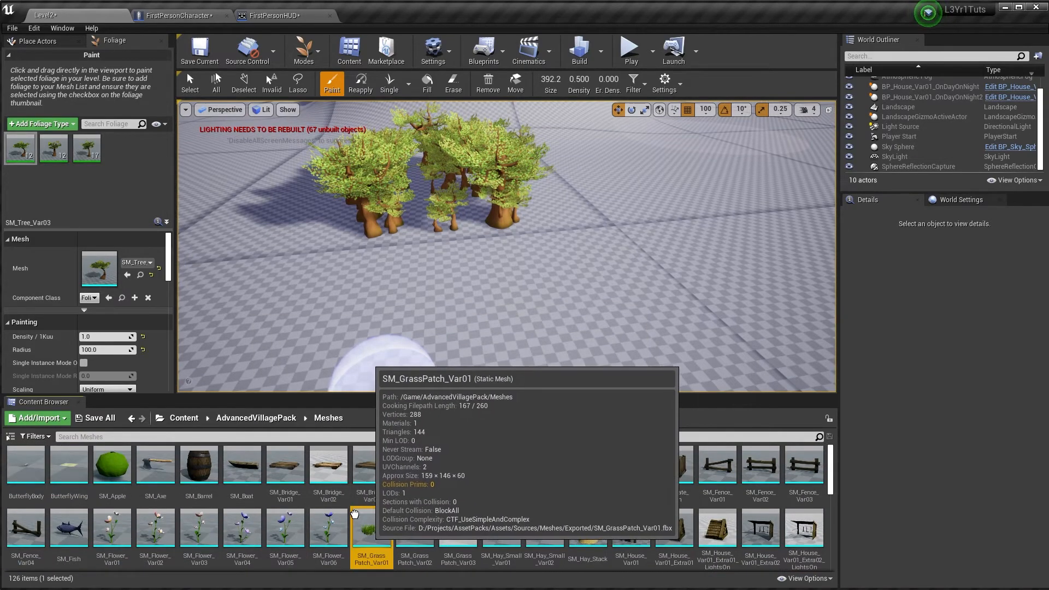
pyautogui.moveTo(364, 534); pyautogui.dragTo(119, 189)
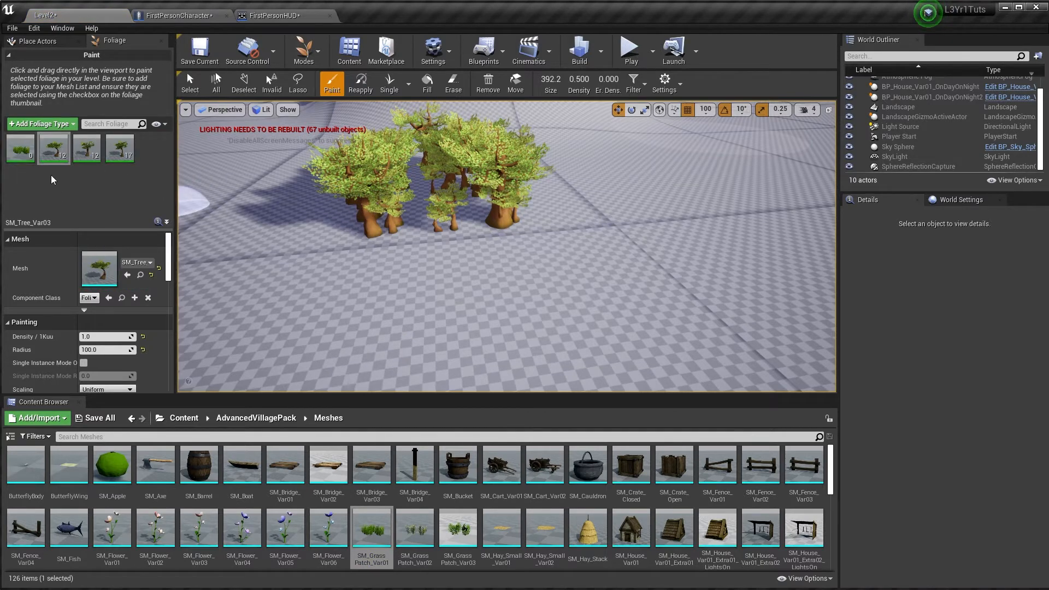
pyautogui.click(22, 154)
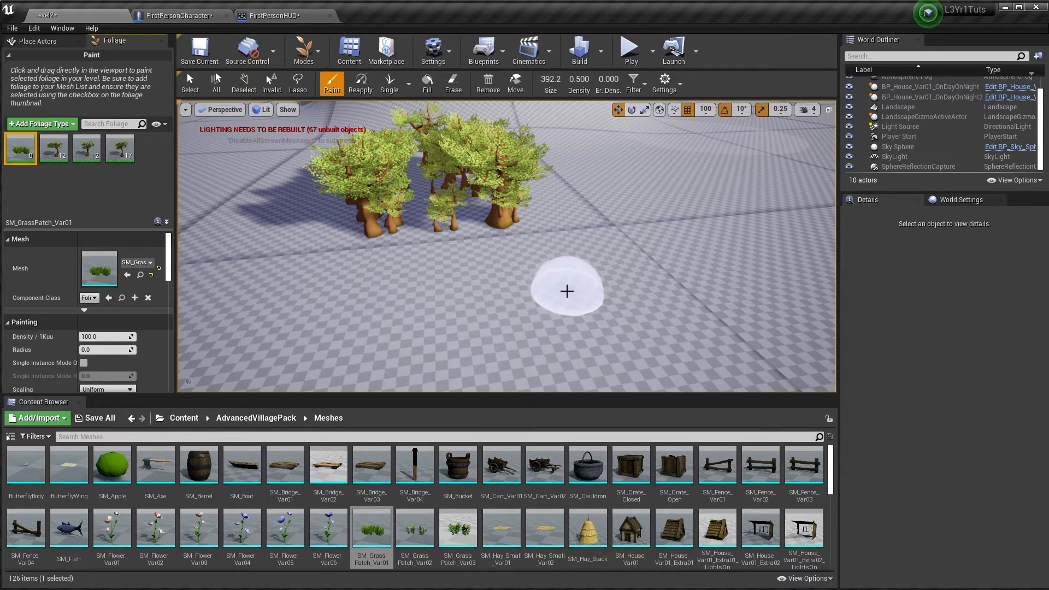
# Deactivate the SM_Tree foliage types so that SM_GrassPatch_Var01 can be painted without them
pyautogui.moveTo(529, 321)
pyautogui.mouseDown(button='right')
pyautogui.moveTo(560, 306)
pyautogui.moveTo(503, 317)
pyautogui.mouseUp(button='right')
pyautogui.press('w')
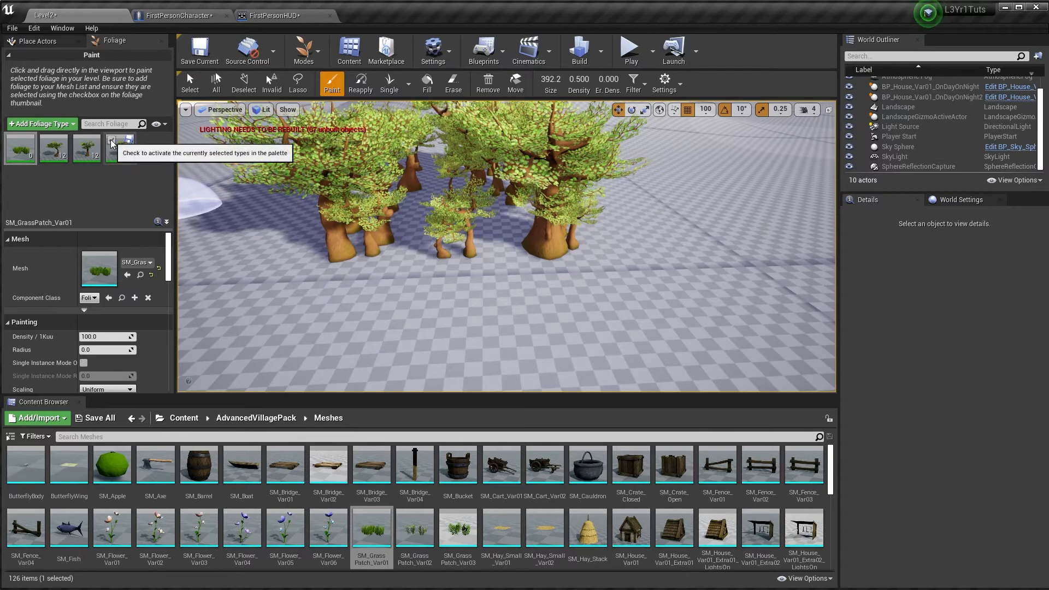
pyautogui.click(77, 140)
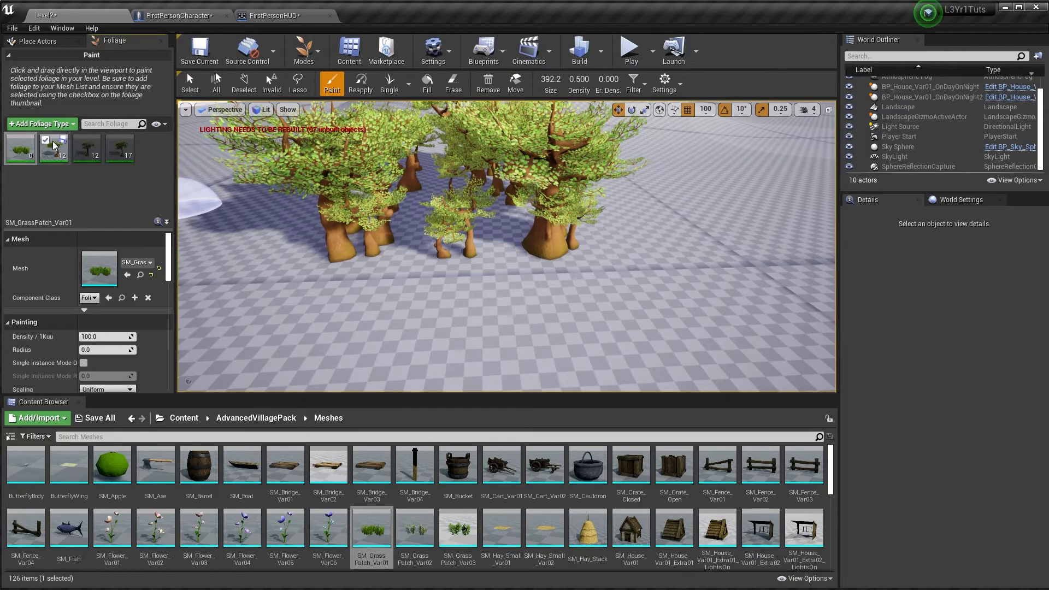
pyautogui.click(47, 141)
pyautogui.press('s')
pyautogui.moveTo(517, 289); pyautogui.dragTo(573, 305, button='right')
# Paint SM_GrassPatch_Var01 in front of the tree cluster and extend the patch sideways with SM_Tree_Var04 trees mixed in
pyautogui.moveTo(406, 317)
pyautogui.mouseDown()
pyautogui.moveTo(579, 304)
pyautogui.moveTo(555, 255)
pyautogui.moveTo(515, 280)
pyautogui.mouseUp()
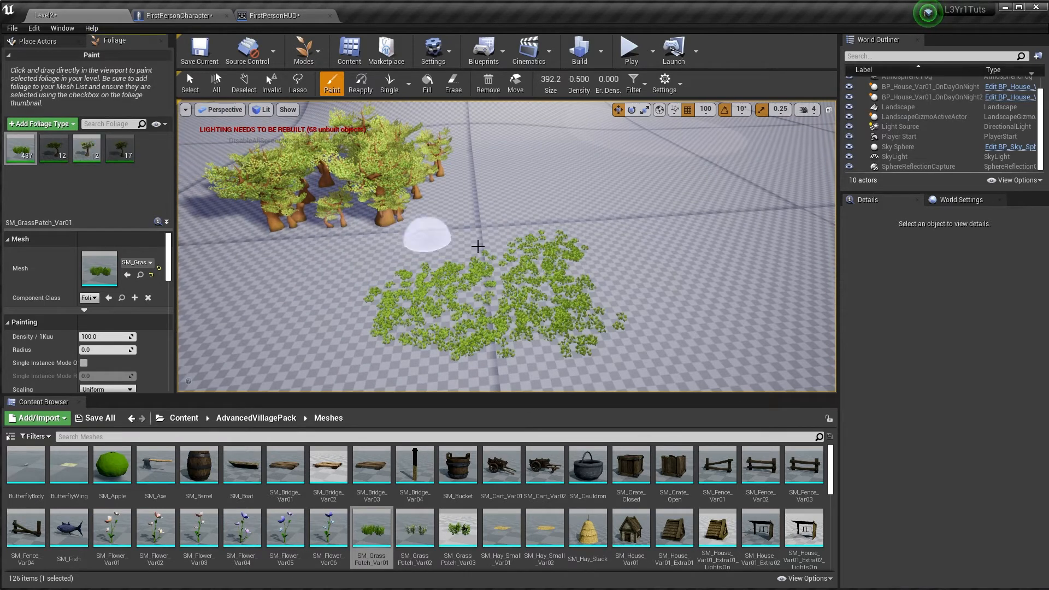
pyautogui.moveTo(477, 246)
pyautogui.mouseDown()
pyautogui.moveTo(579, 238)
pyautogui.moveTo(592, 297)
pyautogui.moveTo(679, 335)
pyautogui.moveTo(787, 224)
pyautogui.mouseUp()
pyautogui.scroll(-4, 644, 284)
pyautogui.moveTo(644, 284)
pyautogui.mouseDown(button='right')
pyautogui.moveTo(710, 349)
pyautogui.moveTo(705, 254)
pyautogui.moveTo(697, 270)
pyautogui.moveTo(810, 321)
pyautogui.mouseUp(button='right')
pyautogui.press('w')
pyautogui.press('s')
pyautogui.press('w')
pyautogui.press('s')
pyautogui.press('e')
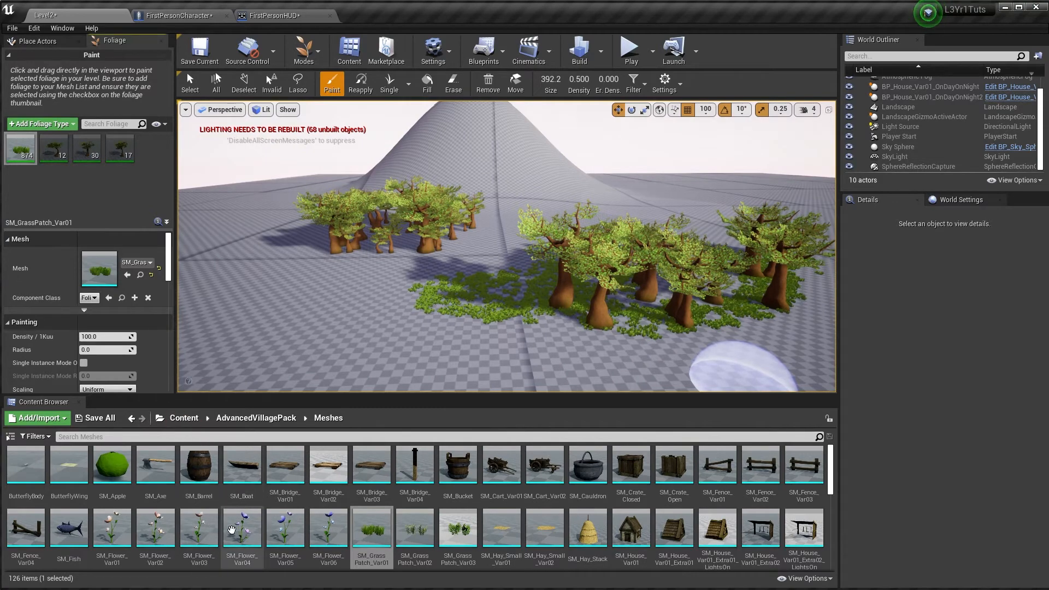
# Add SM_Flower_Var04, SM_Flower_Var05 and SM_GrassPatch_Var02 as foliage types
pyautogui.moveTo(231, 530); pyautogui.dragTo(108, 190)
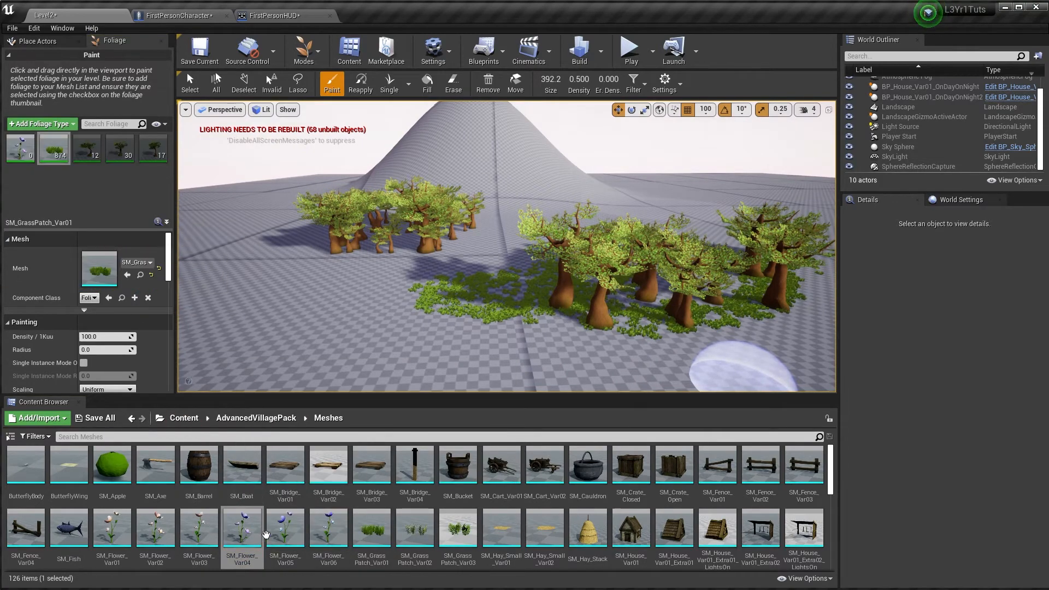
pyautogui.moveTo(285, 527); pyautogui.dragTo(136, 180)
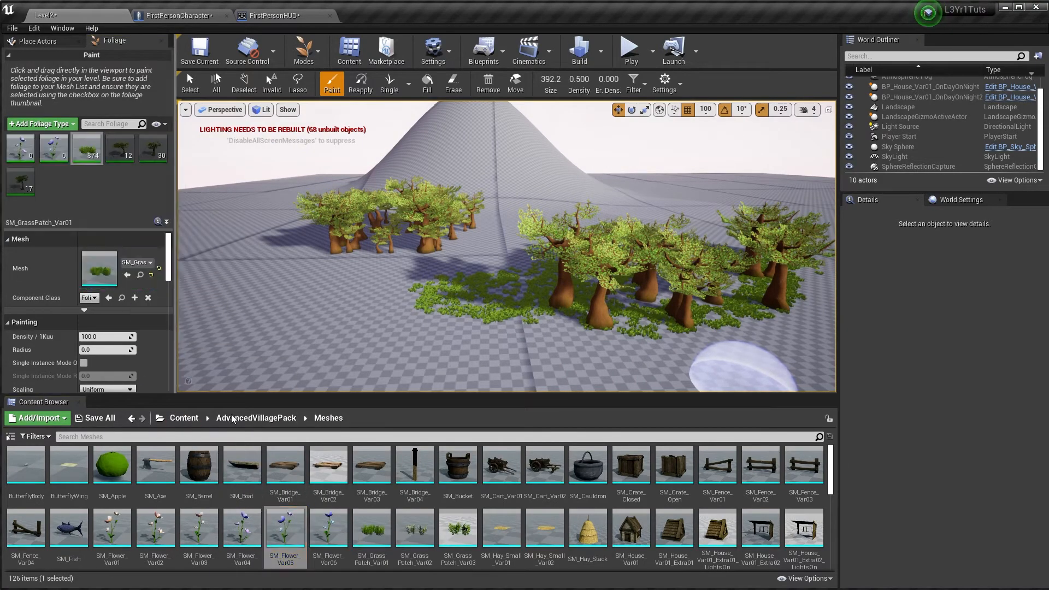
pyautogui.moveTo(415, 527); pyautogui.dragTo(98, 203)
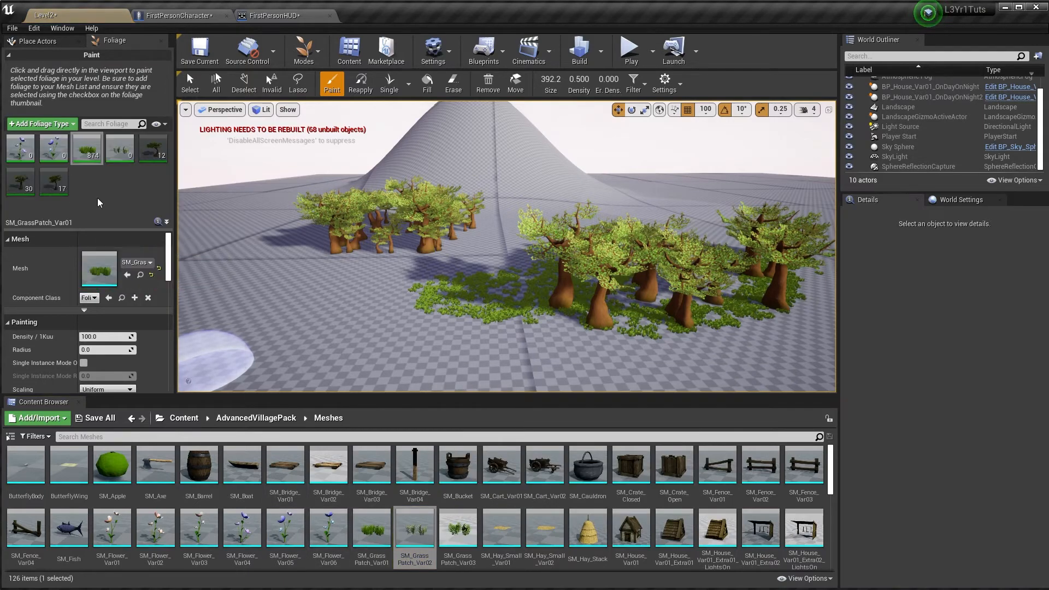
# Paint a mixed patch of flowers and grass on the ground in front of the grassy trees
pyautogui.moveTo(435, 279)
pyautogui.mouseDown(button='right')
pyautogui.moveTo(437, 322)
pyautogui.moveTo(440, 281)
pyautogui.mouseUp(button='right')
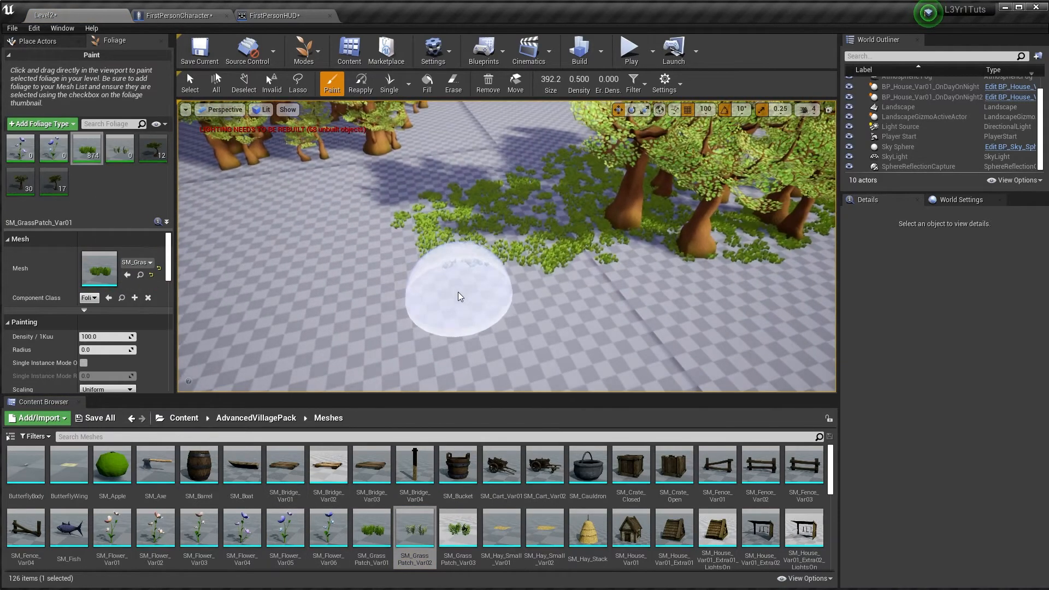
pyautogui.moveTo(449, 290)
pyautogui.mouseDown()
pyautogui.moveTo(337, 321)
pyautogui.moveTo(494, 239)
pyautogui.moveTo(475, 245)
pyautogui.mouseUp()
pyautogui.moveTo(476, 245)
pyautogui.mouseDown(button='right')
pyautogui.moveTo(475, 202)
pyautogui.moveTo(475, 262)
pyautogui.moveTo(475, 251)
pyautogui.mouseUp(button='right')
pyautogui.press('w')
pyautogui.press('s')
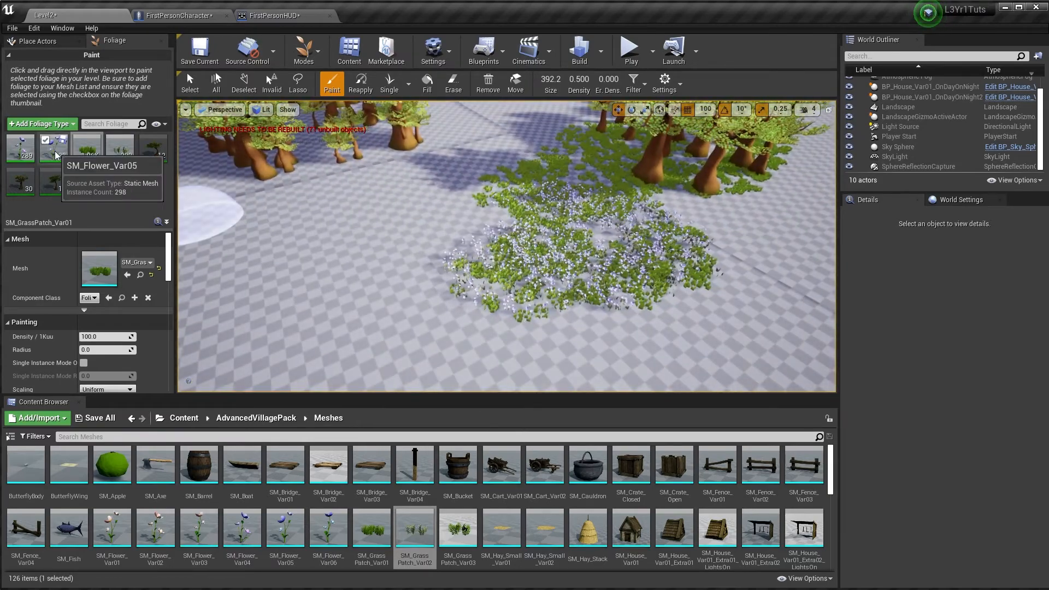
# Set the density of SM_Flower_Var05 to 5 and SM_GrassPatch_Var02 to 20, and paint a patch with fewer flowers beside the first one
pyautogui.click(54, 150)
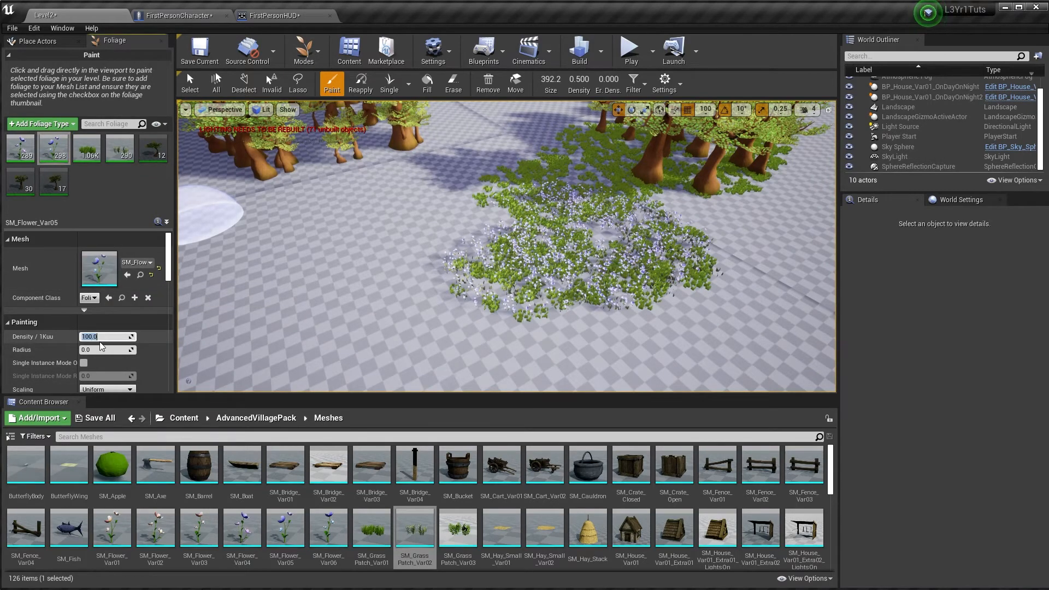
pyautogui.click(99, 340)
pyautogui.write('5')
pyautogui.press('Return')
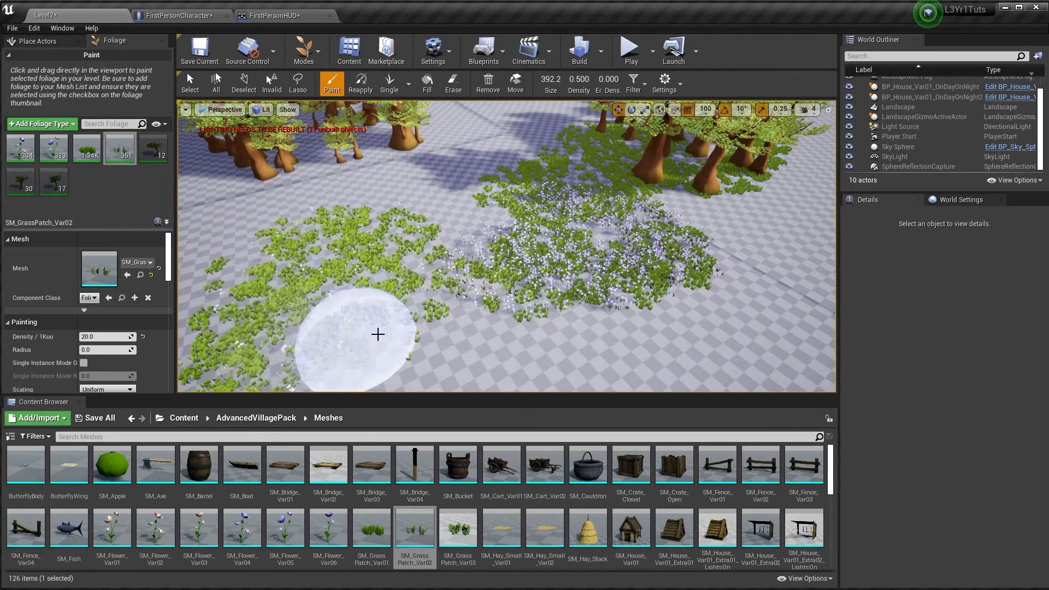
pyautogui.moveTo(393, 301)
pyautogui.mouseDown(button='right')
pyautogui.moveTo(393, 203)
pyautogui.moveTo(393, 301)
pyautogui.moveTo(404, 308)
pyautogui.moveTo(415, 218)
pyautogui.moveTo(453, 246)
pyautogui.moveTo(497, 246)
pyautogui.mouseUp(button='right')
pyautogui.press('w')
pyautogui.press('w')
pyautogui.press('e')
pyautogui.moveTo(246, 352)
pyautogui.mouseDown(button='right')
pyautogui.moveTo(311, 322)
pyautogui.moveTo(382, 322)
pyautogui.moveTo(306, 372)
pyautogui.mouseUp(button='right')
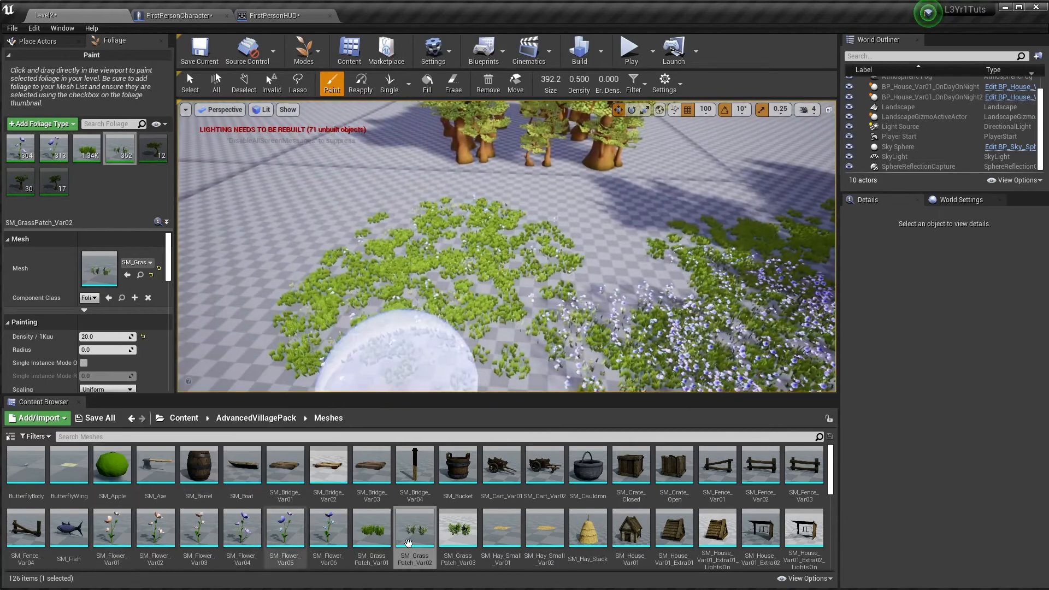
# Add SM_Stone_Big_Var01, SM_Stone_Big_Var02 and SM_Stone_Big_Var03 as foliage types
pyautogui.scroll(-5, 654, 540)
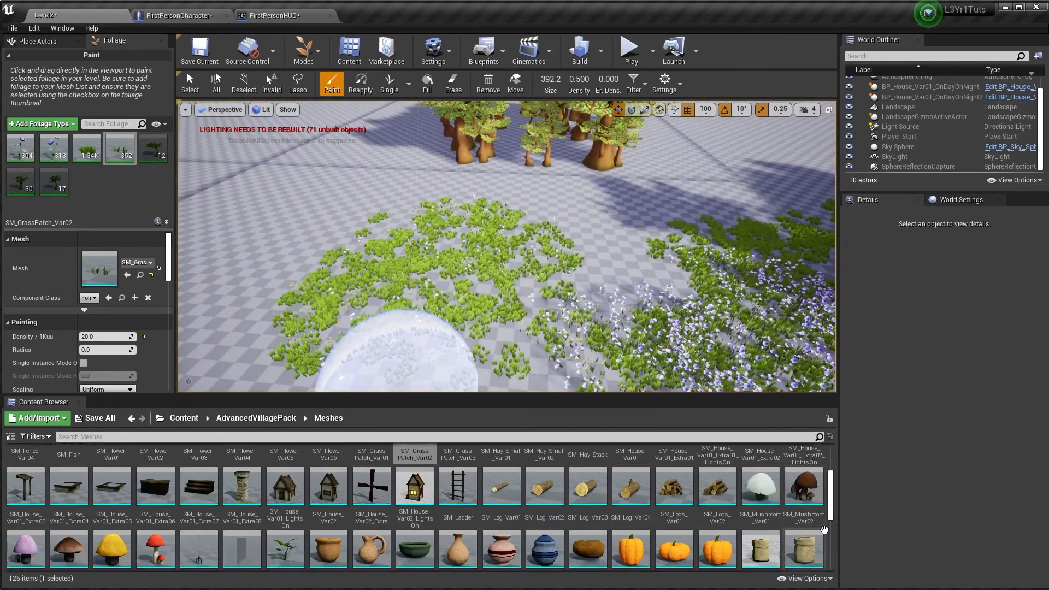
pyautogui.scroll(-3, 820, 526)
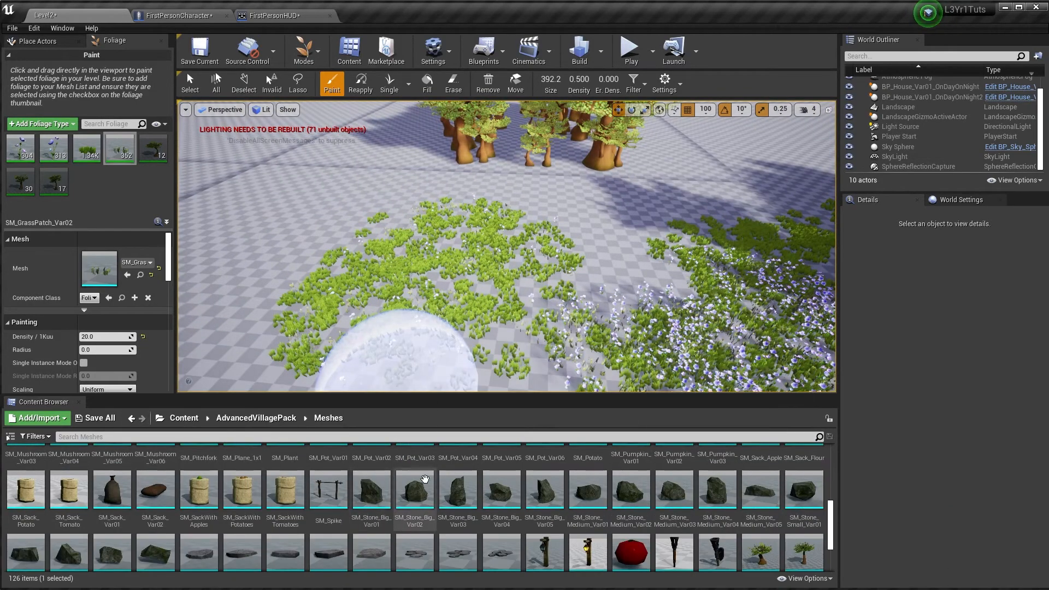
pyautogui.moveTo(380, 460); pyautogui.dragTo(99, 194)
pyautogui.moveTo(456, 468); pyautogui.dragTo(106, 199)
pyautogui.moveTo(417, 435); pyautogui.dragTo(90, 191)
# Try painting the big stones with the grass and flowers beside the grass patch, and undo the stroke
pyautogui.moveTo(311, 234); pyautogui.dragTo(290, 321)
pyautogui.press('a')
pyautogui.moveTo(372, 316); pyautogui.dragTo(379, 311, button='right')
pyautogui.hotkey('ctrl', 'z')
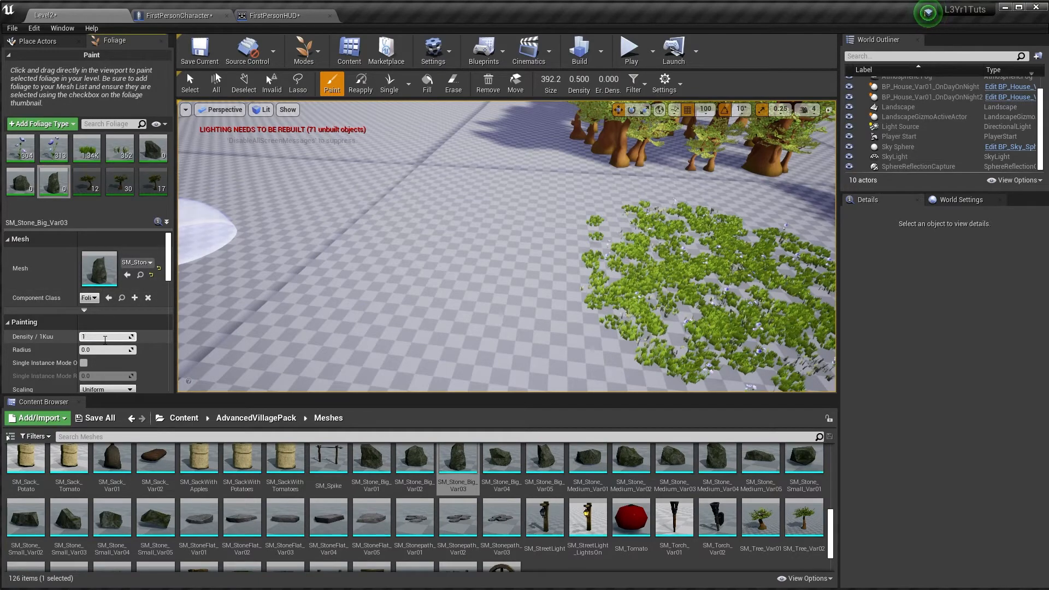
# Paint a patch of big stones at density 1 mixed with grass and flowers on the open ground
pyautogui.moveTo(411, 231)
pyautogui.mouseDown()
pyautogui.moveTo(302, 206)
pyautogui.moveTo(457, 313)
pyautogui.moveTo(509, 295)
pyautogui.mouseUp()
pyautogui.press('s')
pyautogui.moveTo(510, 295)
pyautogui.mouseDown(button='right')
pyautogui.moveTo(497, 312)
pyautogui.moveTo(527, 279)
pyautogui.mouseUp(button='right')
pyautogui.press('w')
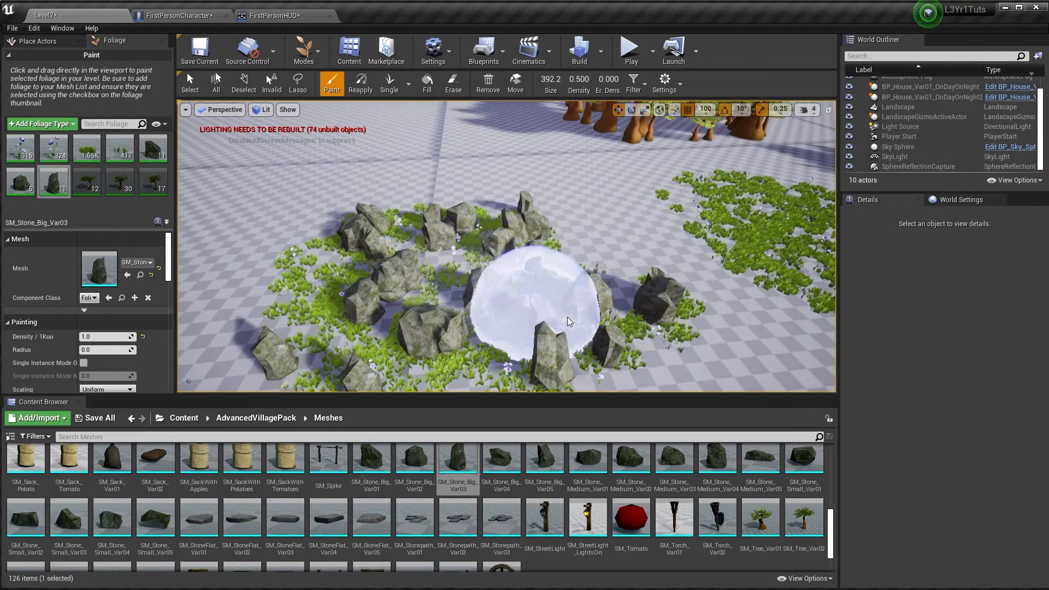
pyautogui.press('s')
pyautogui.moveTo(567, 322); pyautogui.dragTo(491, 297, button='right')
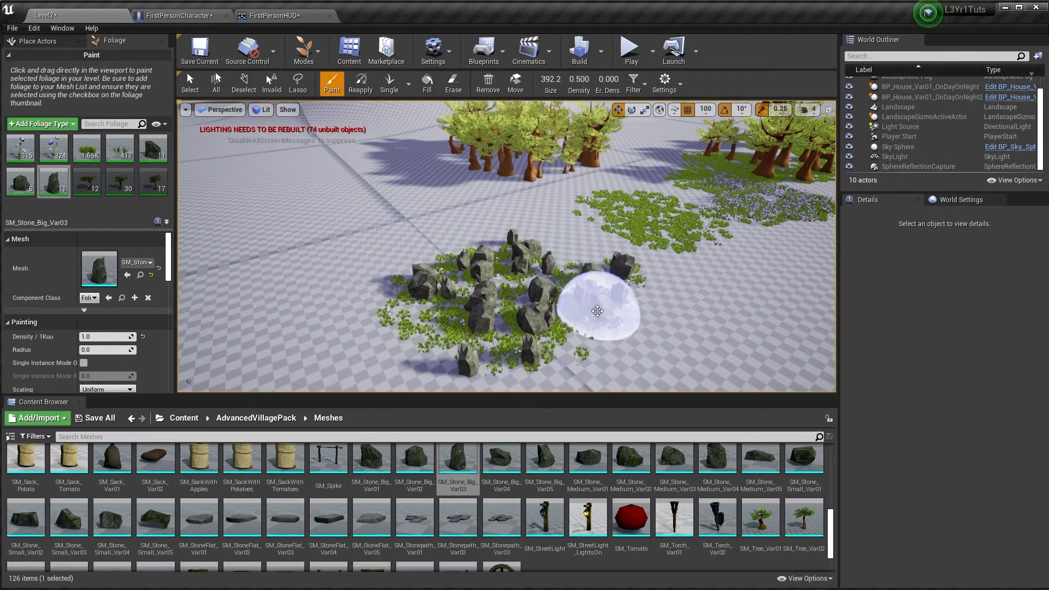
# Review the painted landscape from above and browse the Advanced Village Pack meshes for further props
pyautogui.moveTo(513, 206)
pyautogui.mouseDown(button='right')
pyautogui.moveTo(545, 190)
pyautogui.moveTo(494, 174)
pyautogui.mouseUp(button='right')
pyautogui.press('s')
pyautogui.moveTo(20, 146)
pyautogui.moveTo(601, 268)
pyautogui.mouseDown(button='right')
pyautogui.moveTo(696, 267)
pyautogui.moveTo(616, 264)
pyautogui.moveTo(591, 287)
pyautogui.mouseUp(button='right')
pyautogui.press('e')
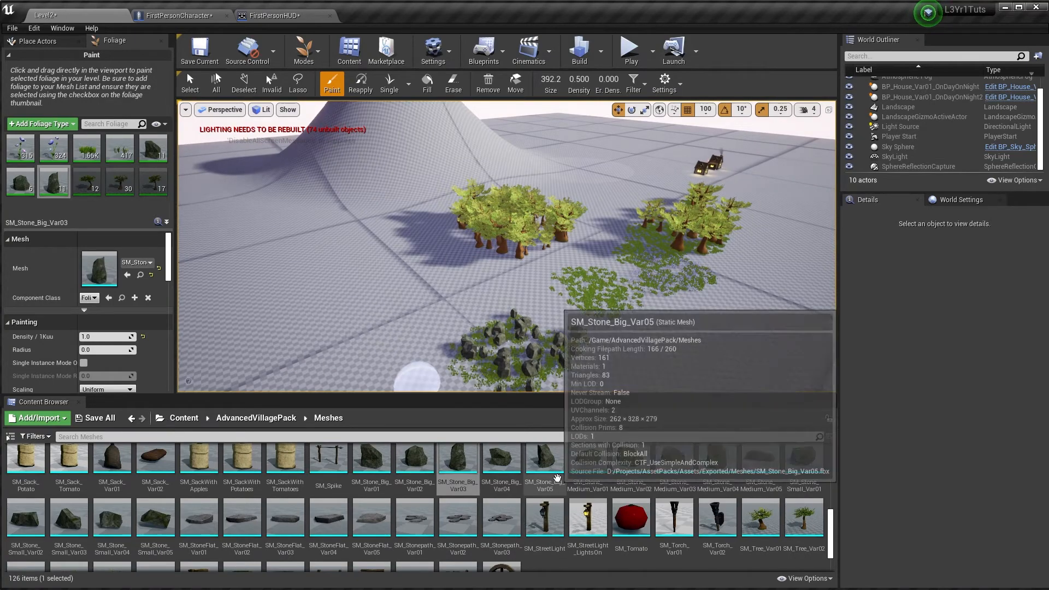
pyautogui.scroll(-2, 525, 523)
pyautogui.moveTo(414, 301); pyautogui.dragTo(434, 356, button='right')
pyautogui.press('w')
pyautogui.press('w')
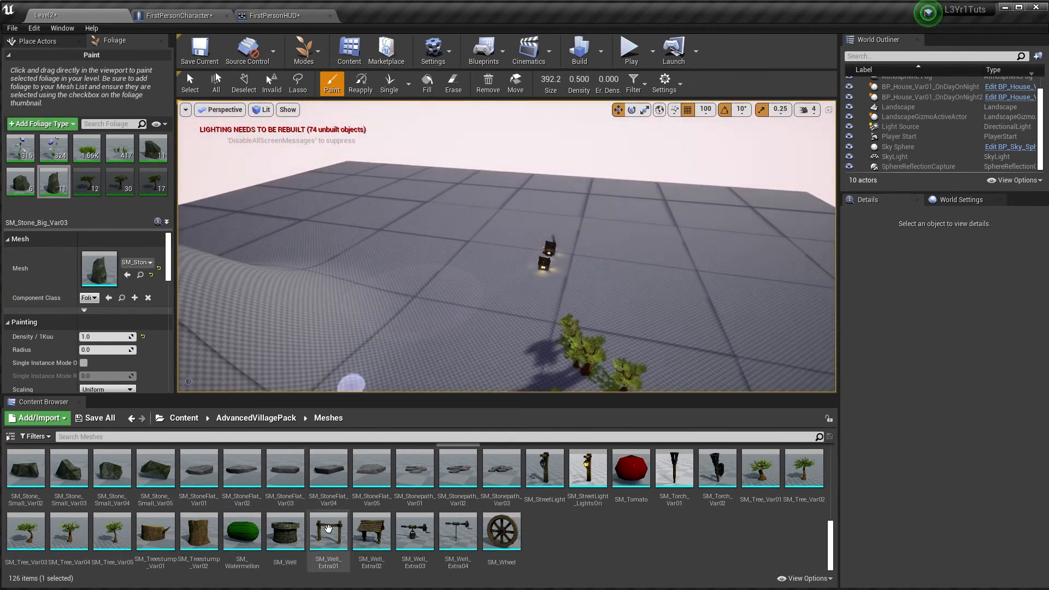
pyautogui.scroll(6, 327, 529)
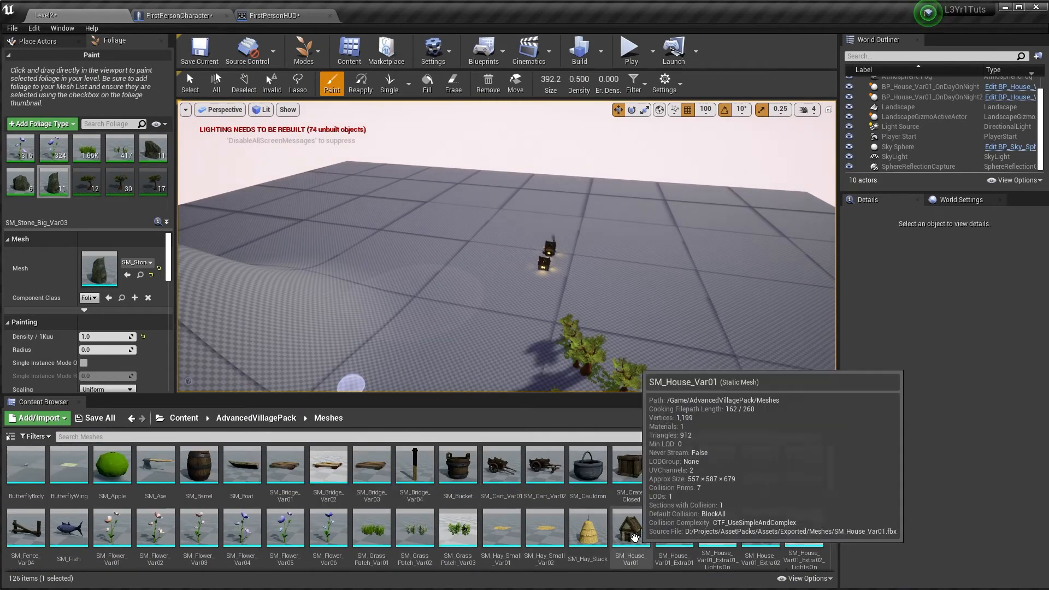
# Add SM_House_Var01 as a foliage type with density 1 and radius 400, and paint a few houses on the distant flat ground
pyautogui.moveTo(633, 531); pyautogui.dragTo(66, 188)
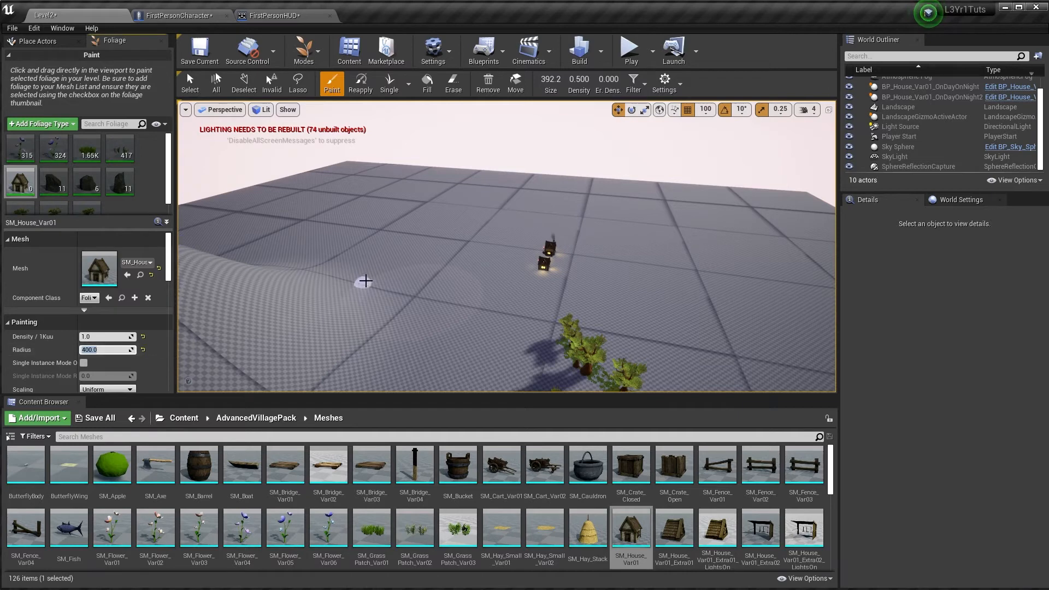
pyautogui.moveTo(398, 254); pyautogui.dragTo(388, 190, button='right')
pyautogui.press('w')
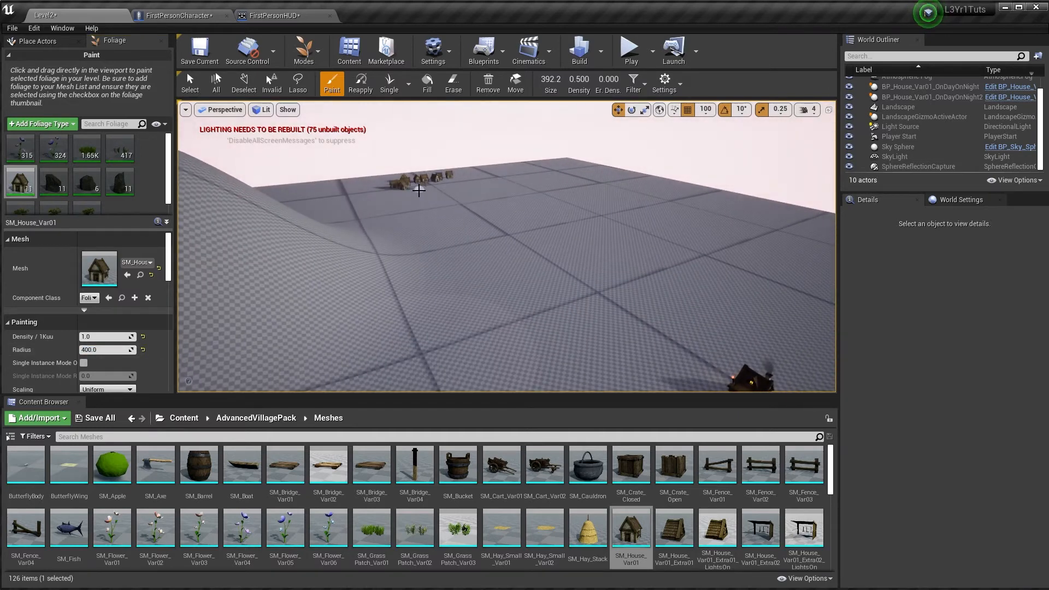
# Paint more SM_House_Var01 houses to form a dense village cluster on the far flat ground beyond the hill
pyautogui.press('q')
pyautogui.moveTo(471, 227); pyautogui.dragTo(437, 176, button='right')
pyautogui.press('w')
pyautogui.press('w')
pyautogui.press('e')
pyautogui.press('w')
pyautogui.press('s')
pyautogui.press('w')
pyautogui.press('w')
pyautogui.press('s')
pyautogui.press('w')
pyautogui.press('w')
pyautogui.press('w')
pyautogui.press('e')
pyautogui.press('s')
pyautogui.press('s')
pyautogui.moveTo(508, 192)
pyautogui.mouseDown(button='right')
pyautogui.moveTo(511, 211)
pyautogui.moveTo(519, 199)
pyautogui.mouseUp(button='right')
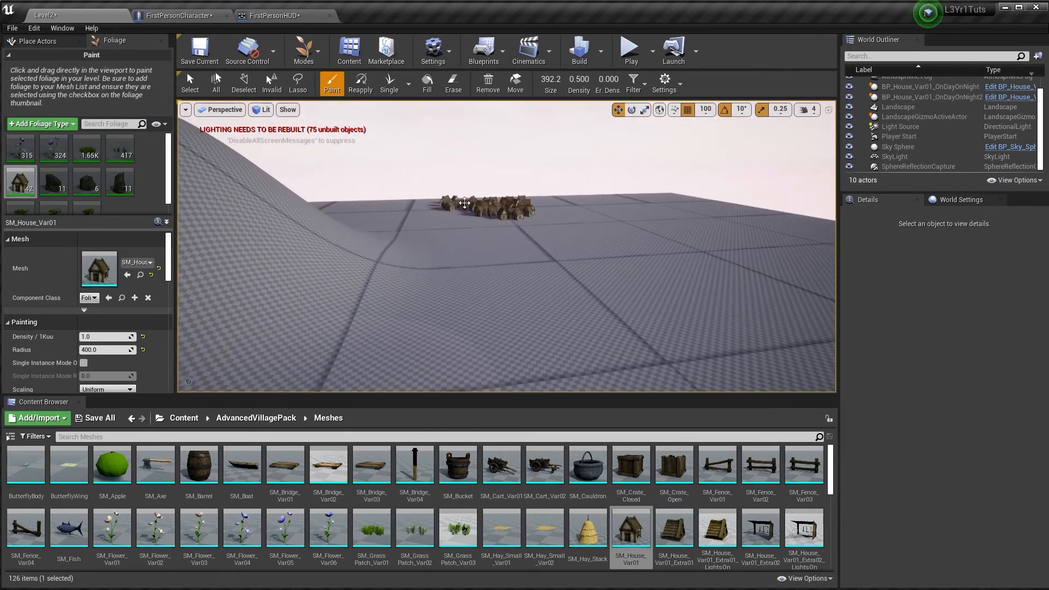
pyautogui.press('q')
pyautogui.moveTo(532, 238)
pyautogui.mouseDown(button='right')
pyautogui.moveTo(552, 237)
pyautogui.moveTo(552, 252)
pyautogui.moveTo(519, 247)
pyautogui.mouseUp(button='right')
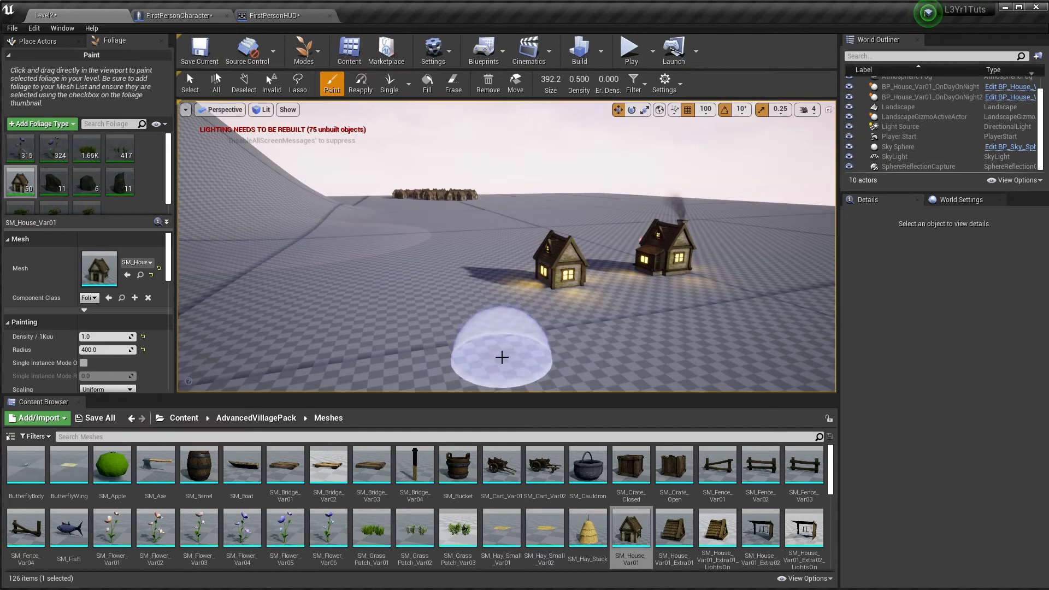
# Enable the SM_GrassPatch_Var01 foliage type and paint grass around the base of the nearer lit house
pyautogui.moveTo(501, 357); pyautogui.dragTo(547, 350, button='right')
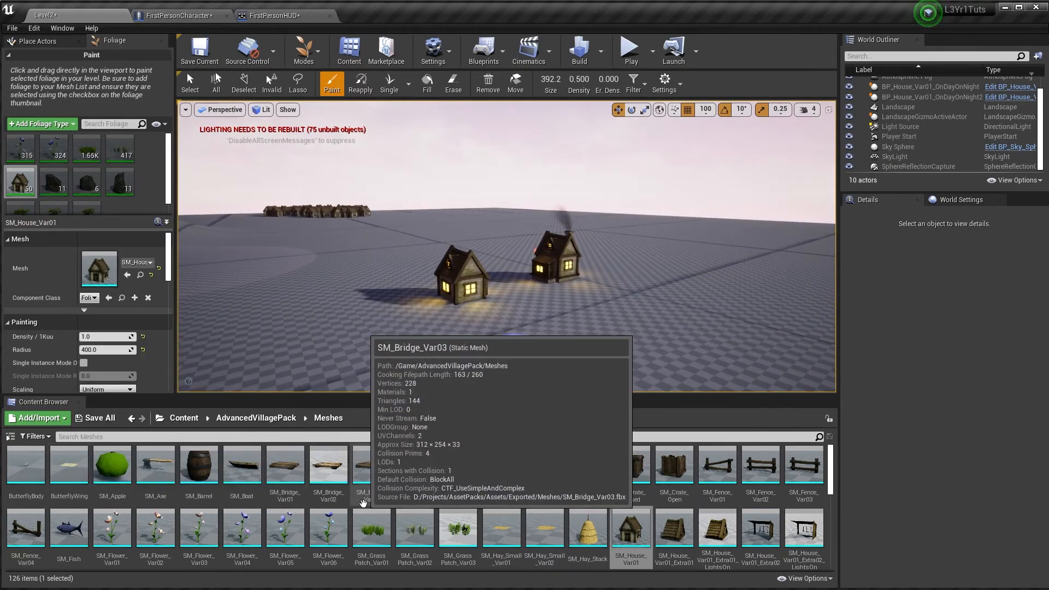
pyautogui.scroll(-4, 361, 483)
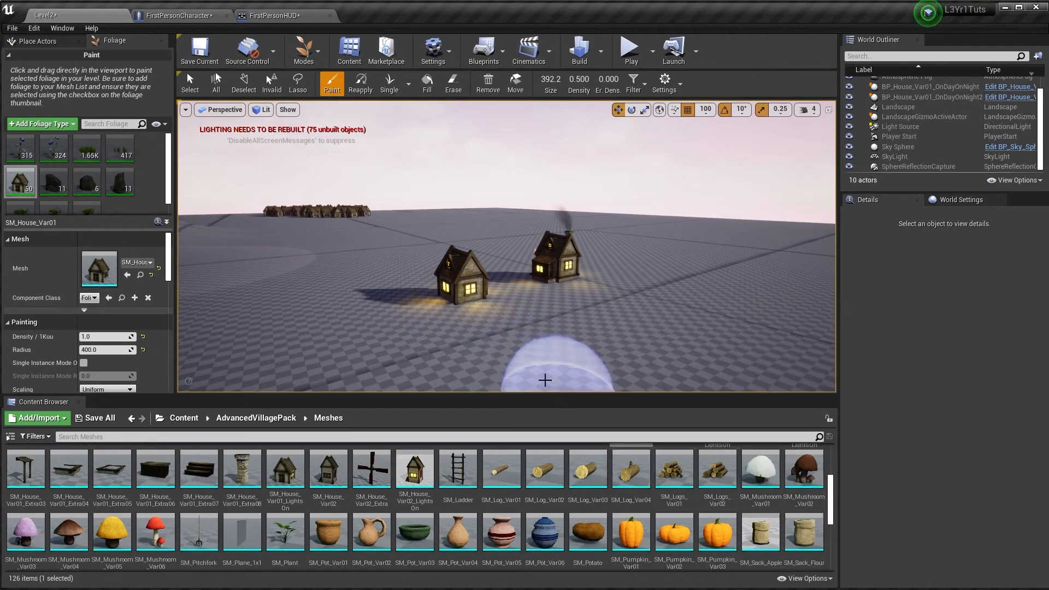
pyautogui.press('w')
pyautogui.moveTo(486, 286)
pyautogui.mouseDown(button='right')
pyautogui.moveTo(470, 303)
pyautogui.moveTo(467, 349)
pyautogui.mouseUp(button='right')
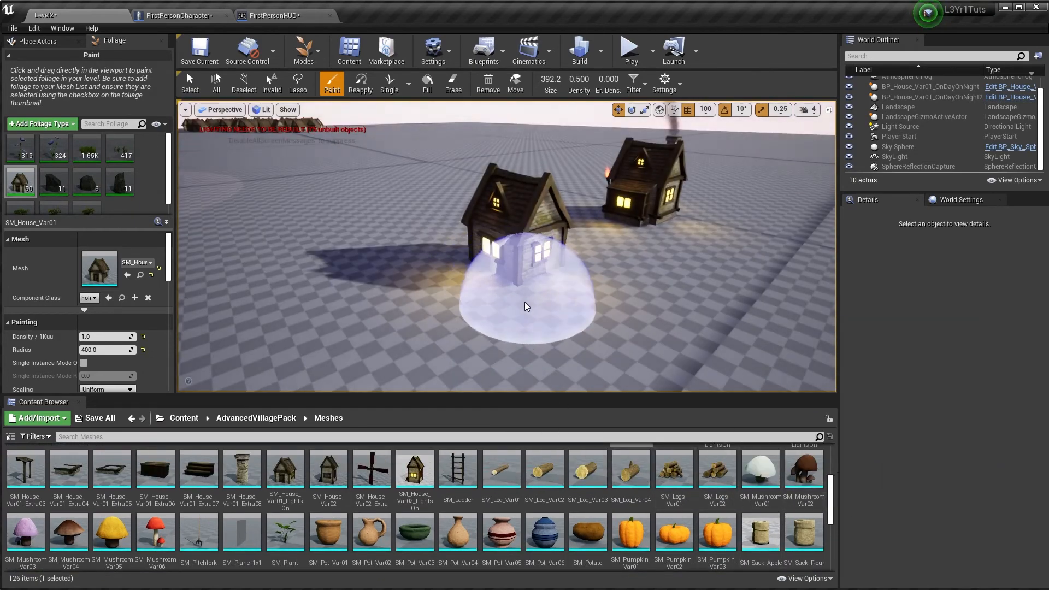
pyautogui.press('s')
pyautogui.moveTo(546, 349); pyautogui.dragTo(393, 372, button='right')
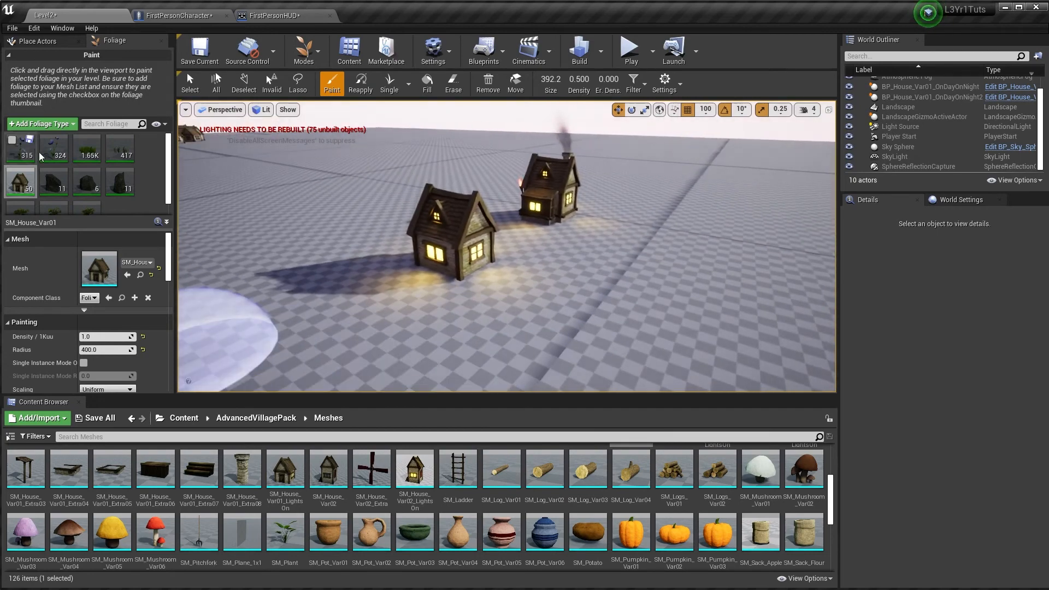
pyautogui.click(79, 140)
pyautogui.moveTo(357, 234)
pyautogui.mouseDown(button='right')
pyautogui.moveTo(365, 273)
pyautogui.moveTo(344, 257)
pyautogui.moveTo(357, 234)
pyautogui.mouseUp(button='right')
pyautogui.press('w')
pyautogui.press('s')
pyautogui.press('w')
pyautogui.moveTo(519, 271)
pyautogui.mouseDown()
pyautogui.moveTo(421, 285)
pyautogui.moveTo(270, 222)
pyautogui.moveTo(604, 278)
pyautogui.moveTo(558, 270)
pyautogui.mouseUp()
pyautogui.press('s')
pyautogui.moveTo(559, 270)
pyautogui.mouseDown(button='right')
pyautogui.moveTo(524, 290)
pyautogui.moveTo(558, 270)
pyautogui.mouseUp(button='right')
pyautogui.press('w')
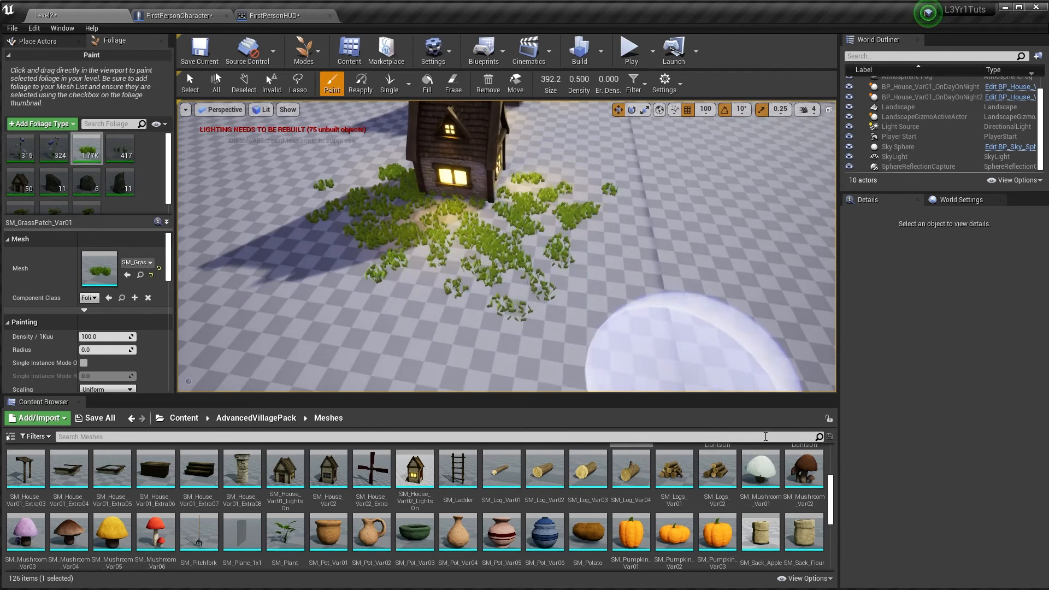
# Add SM_Mushroom_Var01 as a foliage type and paint mushrooms in the grass at the front of the lit house
pyautogui.moveTo(759, 469); pyautogui.dragTo(110, 197)
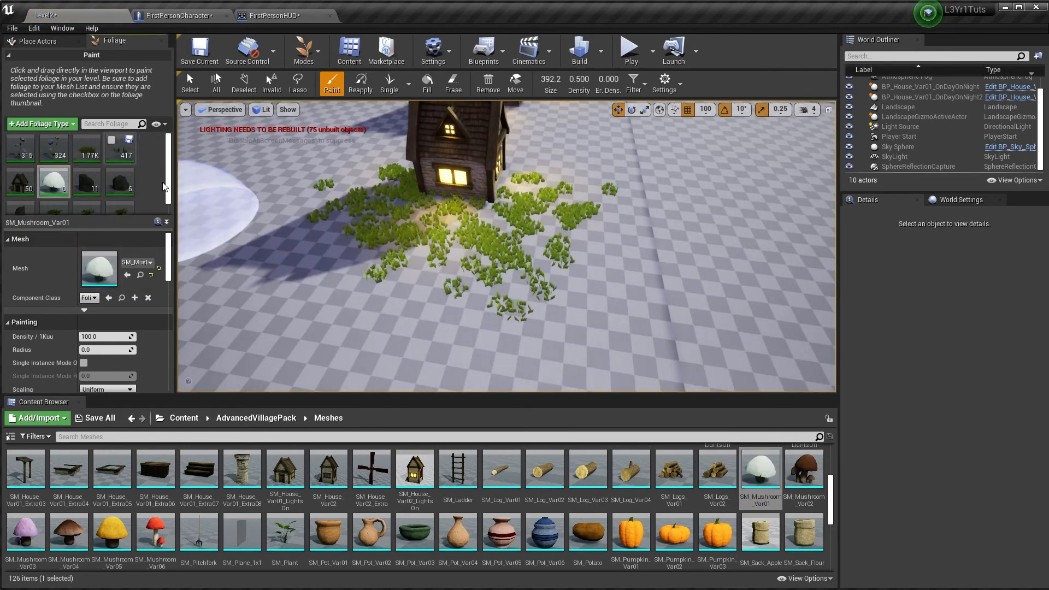
pyautogui.press('w')
pyautogui.moveTo(262, 269)
pyautogui.mouseDown(button='right')
pyautogui.moveTo(383, 269)
pyautogui.moveTo(229, 251)
pyautogui.moveTo(306, 273)
pyautogui.moveTo(202, 262)
pyautogui.moveTo(246, 263)
pyautogui.mouseUp(button='right')
pyautogui.click(256, 267)
pyautogui.press('s')
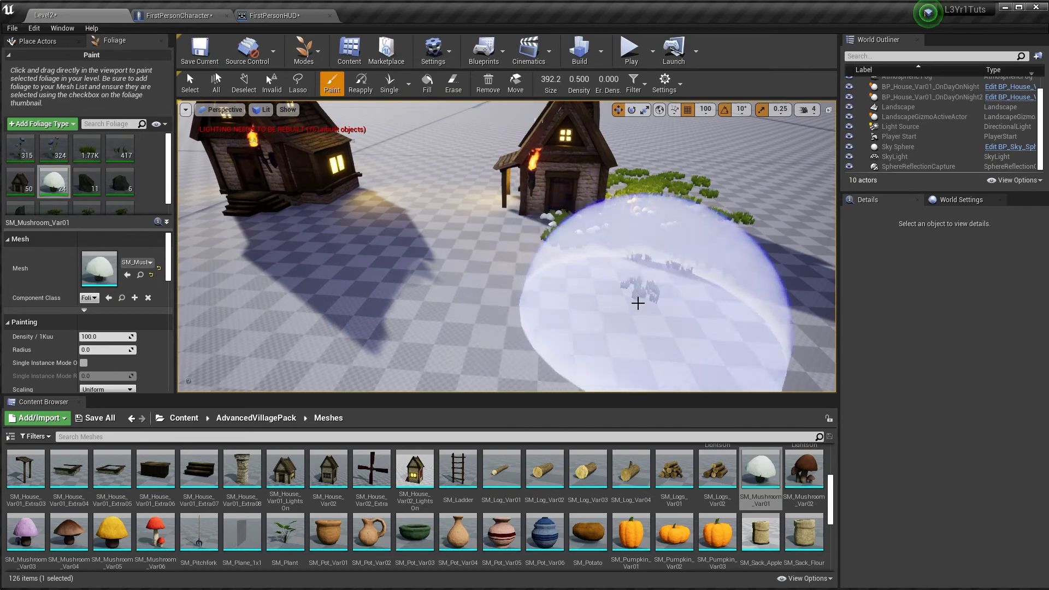
pyautogui.moveTo(592, 320)
pyautogui.mouseDown(button='right')
pyautogui.moveTo(587, 361)
pyautogui.moveTo(596, 325)
pyautogui.mouseUp(button='right')
pyautogui.scroll(-2, 470, 451)
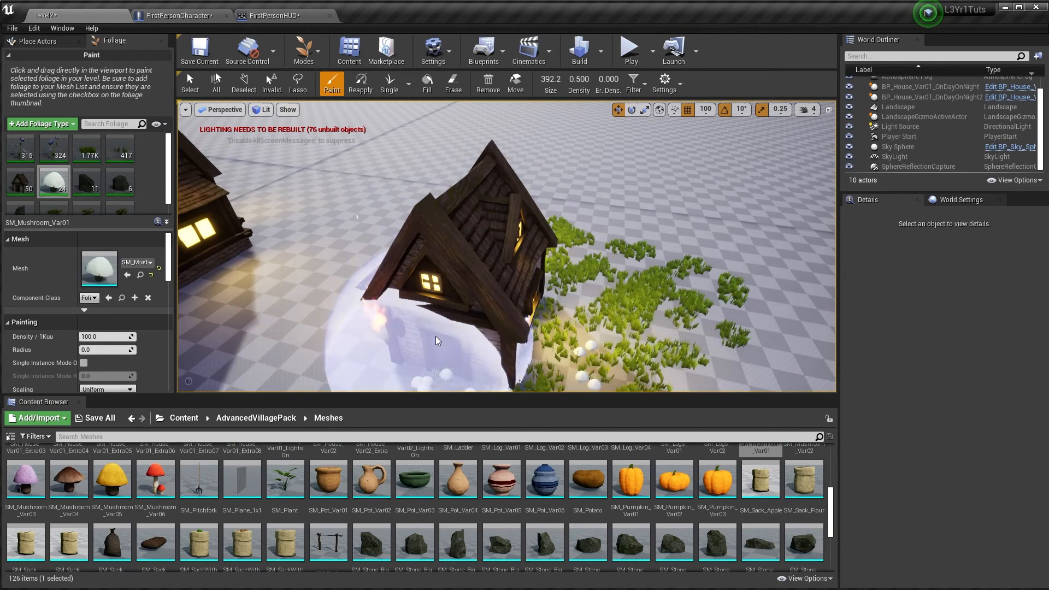
pyautogui.press('s')
pyautogui.moveTo(537, 344)
pyautogui.mouseDown(button='right')
pyautogui.moveTo(516, 311)
pyautogui.moveTo(557, 289)
pyautogui.moveTo(557, 333)
pyautogui.moveTo(532, 298)
pyautogui.moveTo(532, 311)
pyautogui.moveTo(508, 305)
pyautogui.moveTo(525, 323)
pyautogui.mouseUp(button='right')
pyautogui.press('s')
pyautogui.press('w')
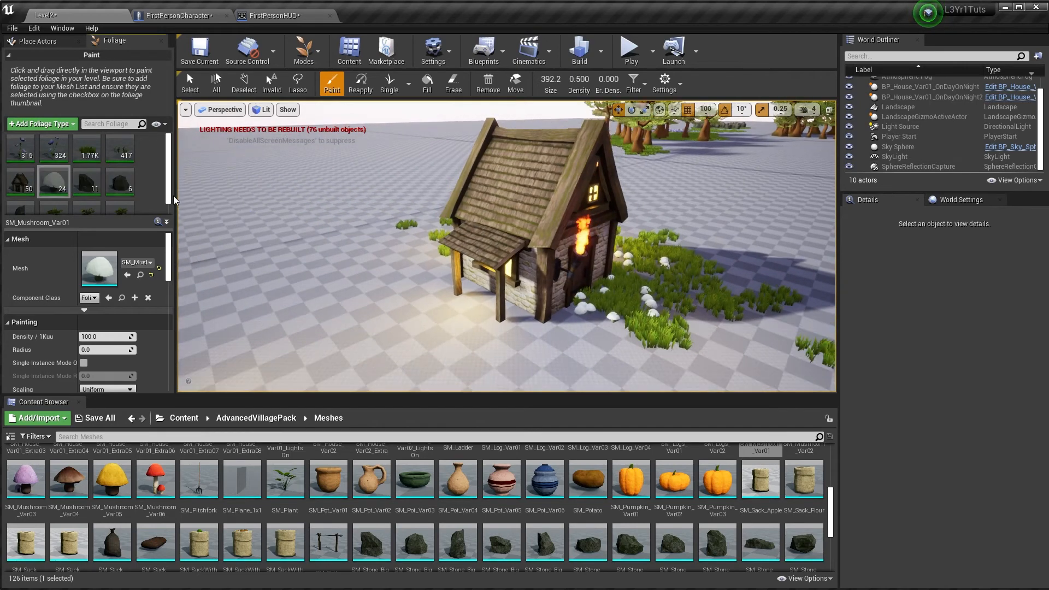
# Place an SM_Crate_Closed mesh against the wall beside the lit house's window porch
pyautogui.scroll(-1, 165, 192)
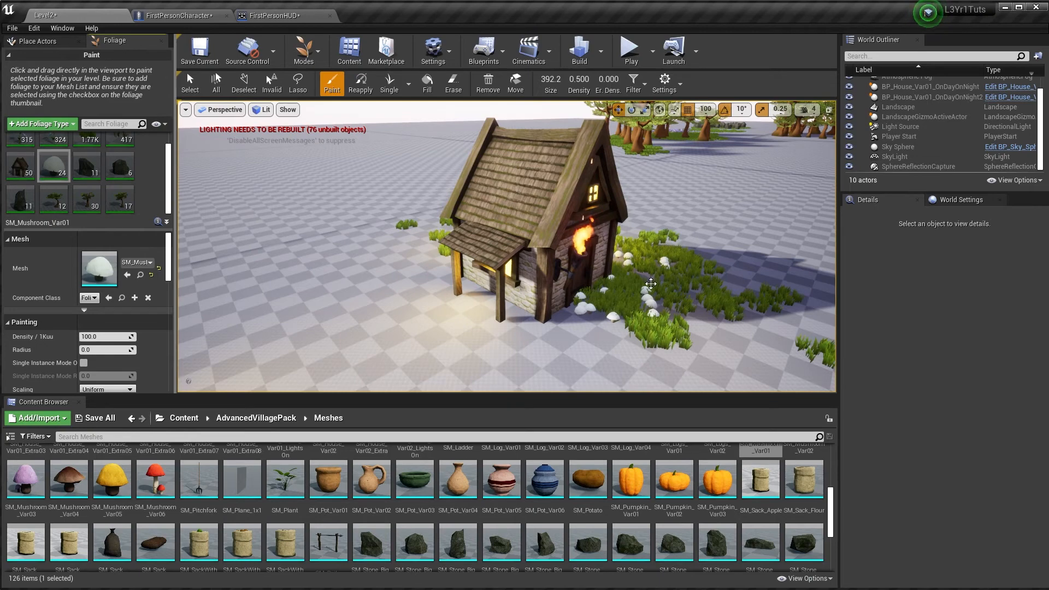
pyautogui.scroll(2, 482, 382)
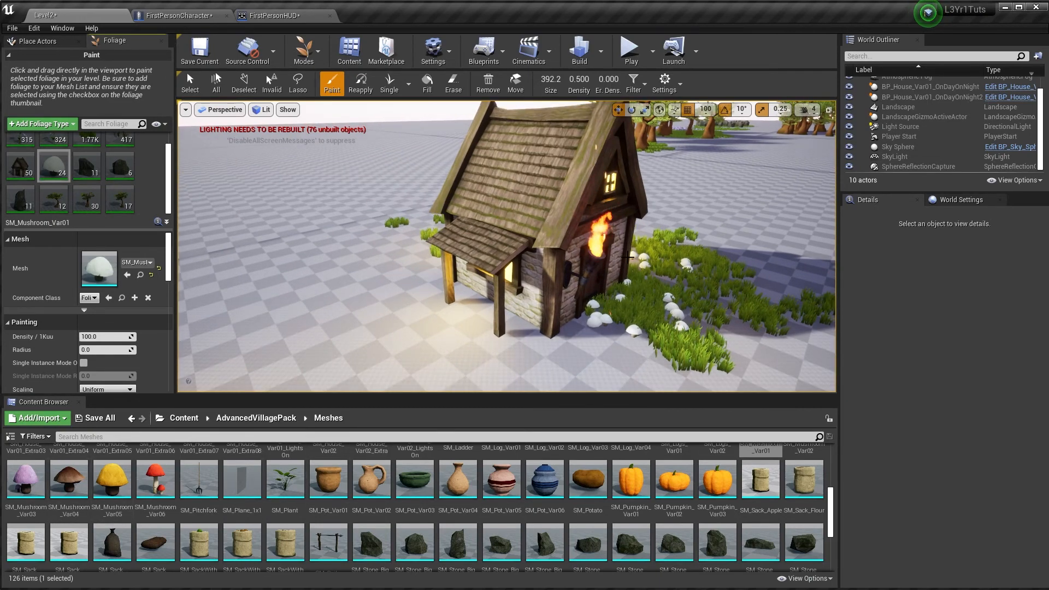
pyautogui.moveTo(577, 334)
pyautogui.mouseDown(button='right')
pyautogui.moveTo(529, 333)
pyautogui.moveTo(568, 339)
pyautogui.mouseUp(button='right')
pyautogui.moveTo(591, 377)
pyautogui.mouseDown(button='right')
pyautogui.moveTo(578, 366)
pyautogui.moveTo(601, 371)
pyautogui.mouseUp(button='right')
pyautogui.scroll(4, 662, 488)
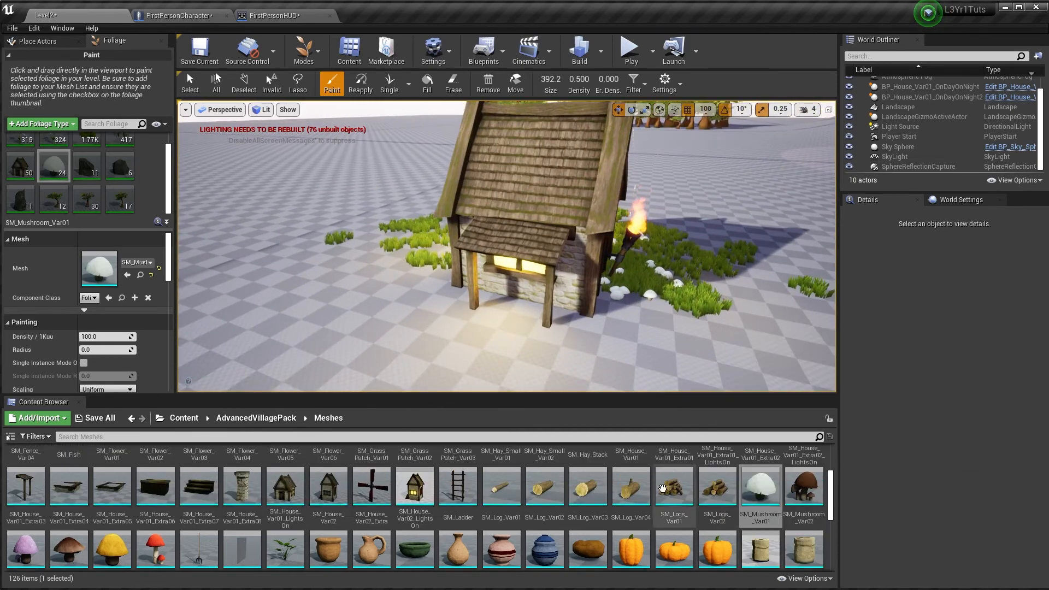
pyautogui.scroll(2, 662, 488)
pyautogui.moveTo(631, 470); pyautogui.dragTo(444, 302)
pyautogui.moveTo(496, 383); pyautogui.dragTo(470, 334, button='right')
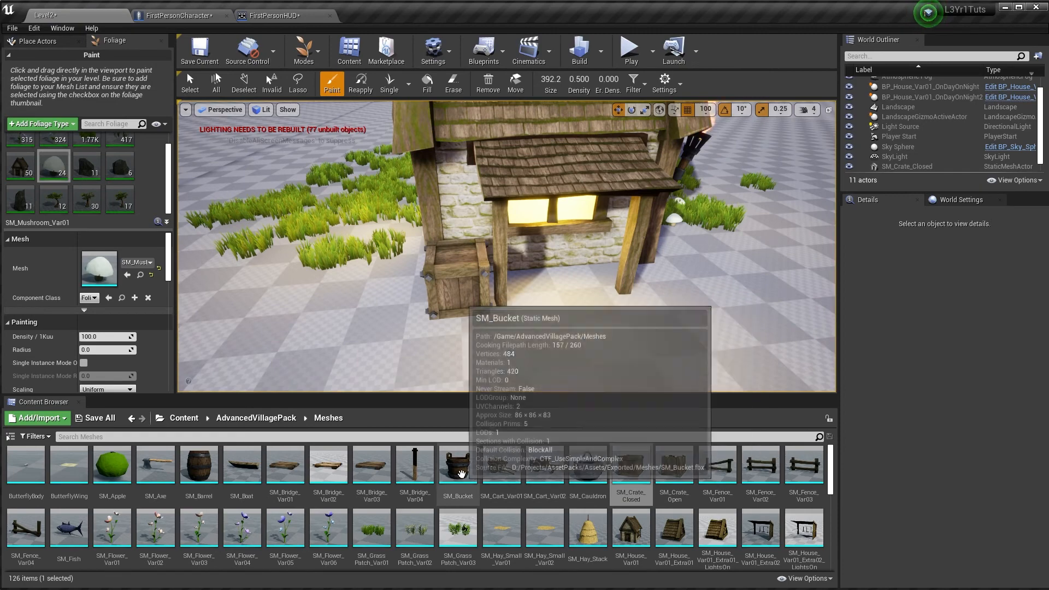
# Place an SM_Cart_Var01 mesh on the ground beside the closed crate and show the editor icons in the view
pyautogui.moveTo(491, 468); pyautogui.dragTo(331, 328)
pyautogui.press('e')
pyautogui.moveTo(394, 341); pyautogui.dragTo(341, 338, button='right')
pyautogui.press('g')
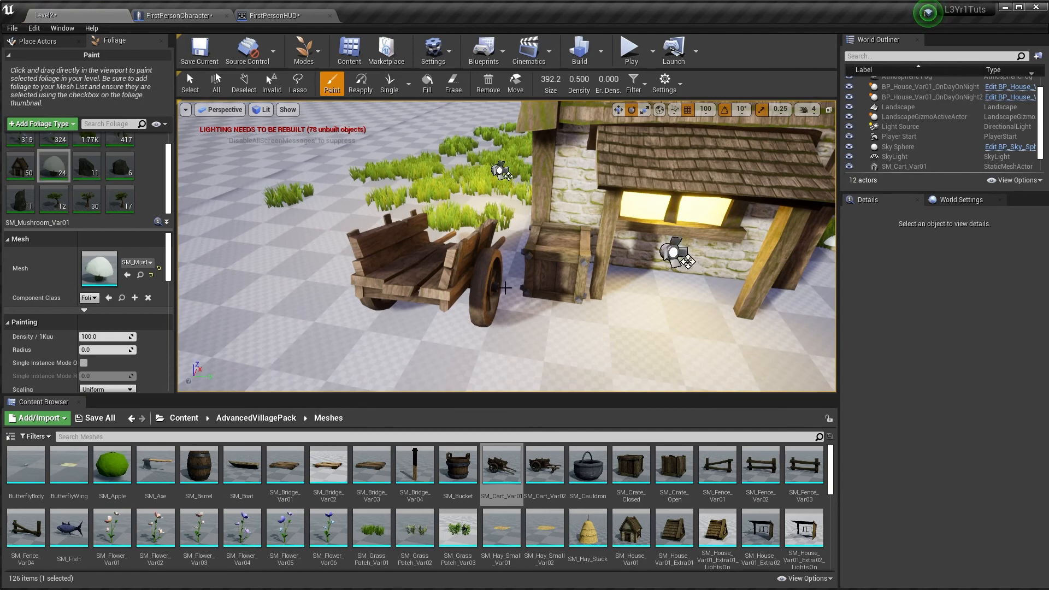
pyautogui.moveTo(502, 287); pyautogui.dragTo(478, 296, button='right')
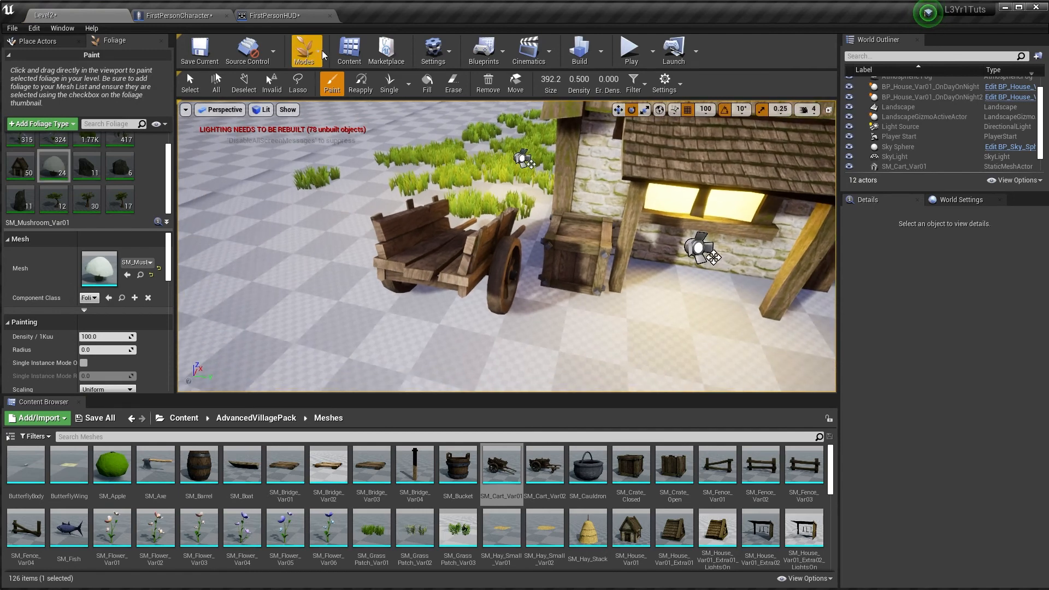
# Switch to Select mode and rotate the cart to -30 degrees about the Z axis
pyautogui.click(295, 41)
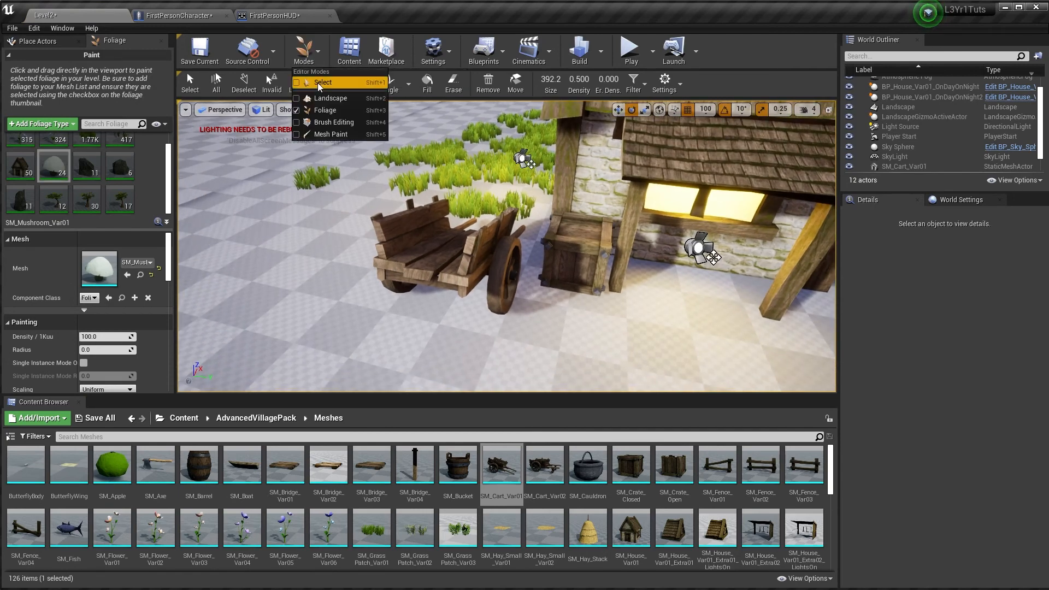
pyautogui.click(321, 87)
pyautogui.click(437, 239)
pyautogui.moveTo(480, 309); pyautogui.dragTo(499, 273)
pyautogui.moveTo(499, 273); pyautogui.dragTo(519, 257, button='right')
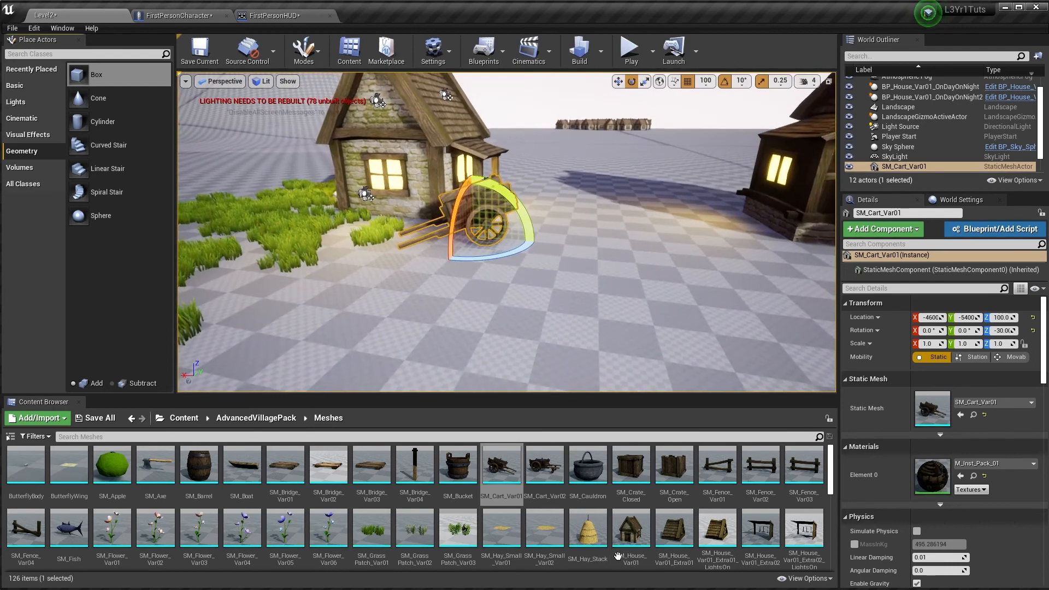
# Place an SM_Hay_Stack mesh on the open ground between the cart and the second house
pyautogui.moveTo(587, 527); pyautogui.dragTo(575, 234)
pyautogui.scroll(-10, 460, 350)
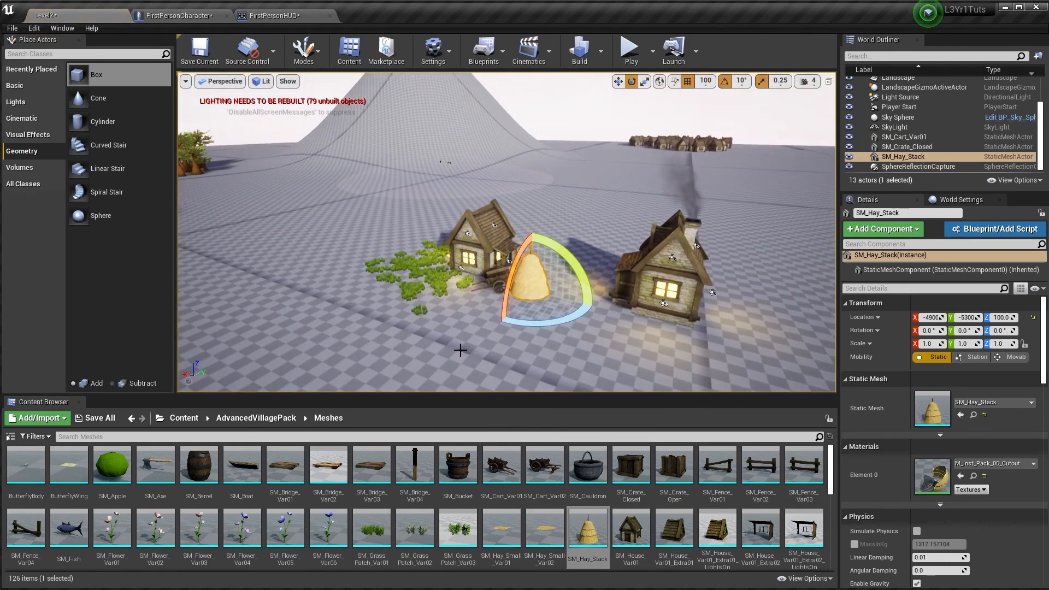
pyautogui.click(460, 349)
pyautogui.scroll(5, 463, 352)
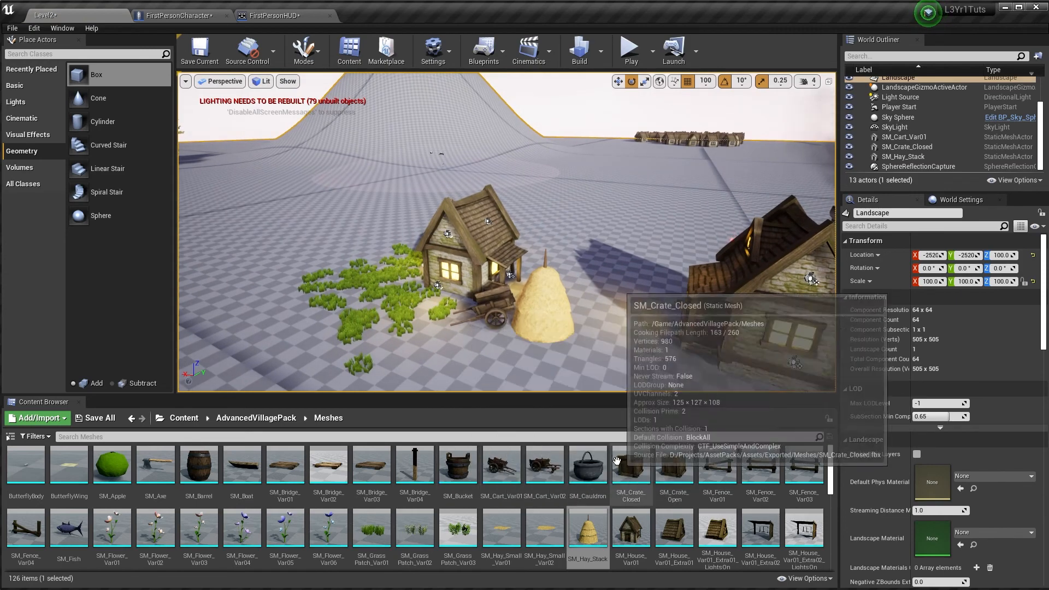
# Examine the decorated houses, the painted trees and the hill from several viewpoints
pyautogui.scroll(-1, 533, 452)
pyautogui.moveTo(506, 290); pyautogui.dragTo(262, 265, button='right')
pyautogui.moveTo(533, 128); pyautogui.dragTo(569, 121, button='right')
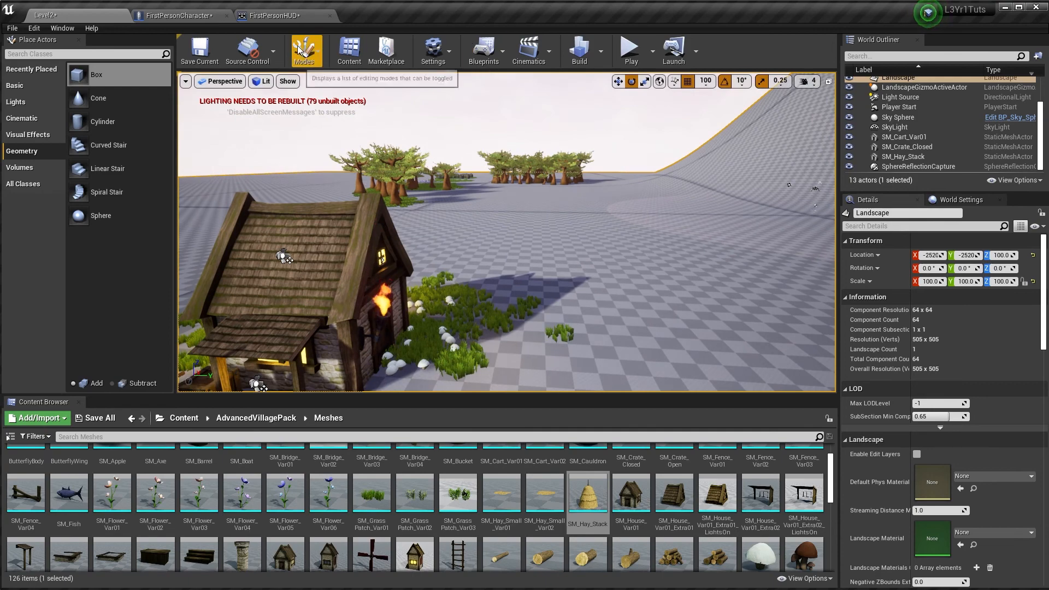
pyautogui.moveTo(580, 249); pyautogui.dragTo(557, 262, button='right')
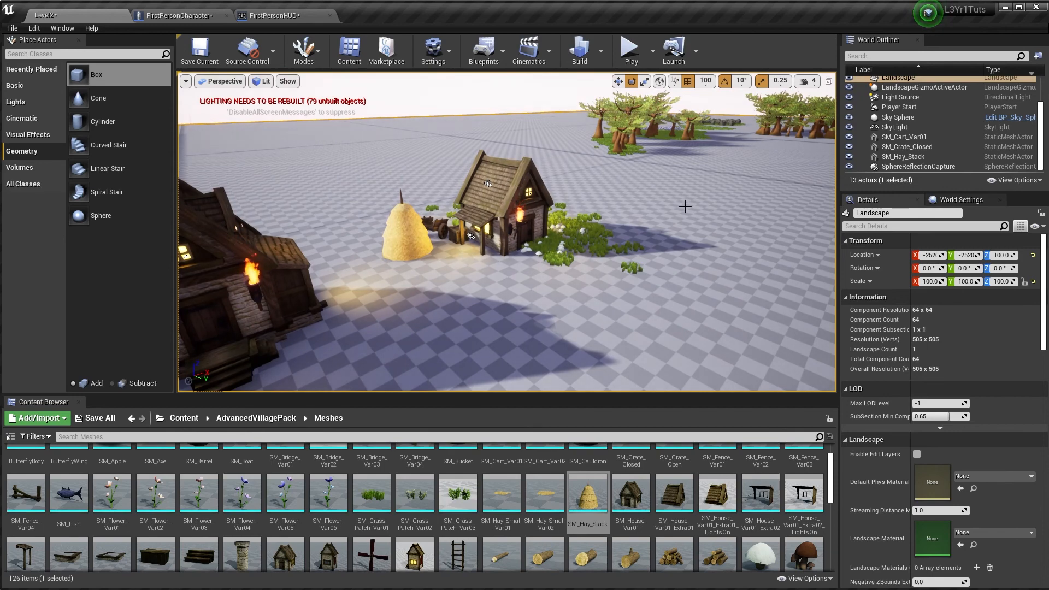
pyautogui.moveTo(557, 262); pyautogui.dragTo(582, 259, button='right')
pyautogui.moveTo(683, 287); pyautogui.dragTo(698, 261, button='right')
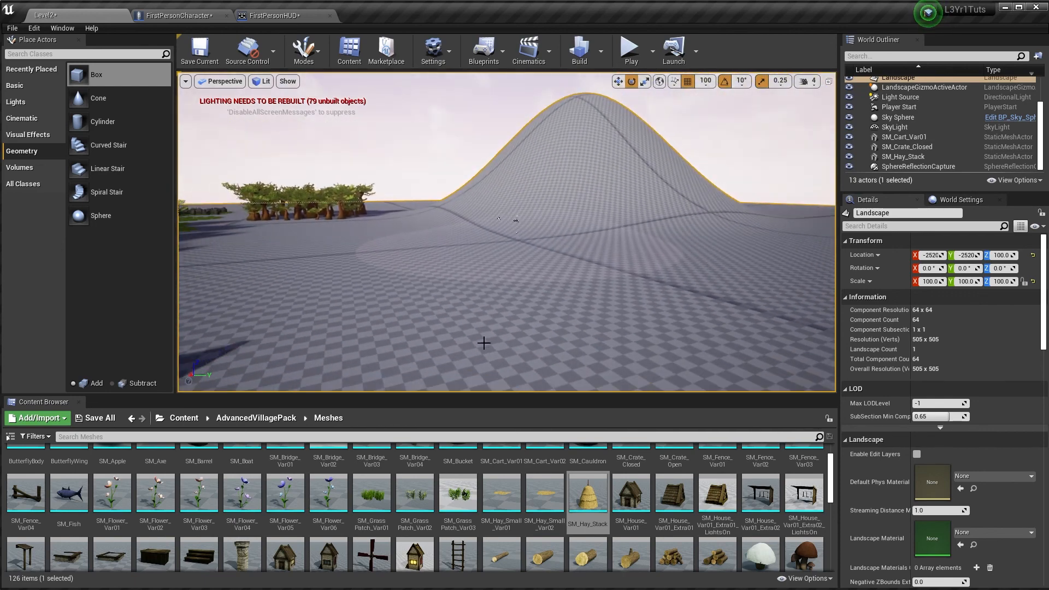
pyautogui.moveTo(671, 223)
pyautogui.mouseDown(button='right')
pyautogui.moveTo(600, 227)
pyautogui.moveTo(676, 225)
pyautogui.mouseUp(button='right')
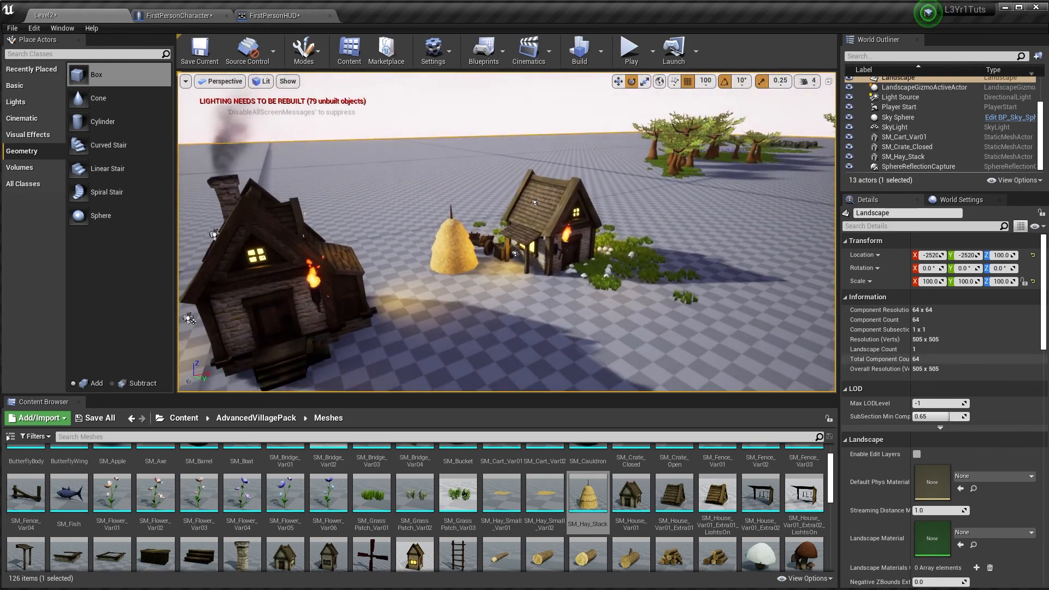